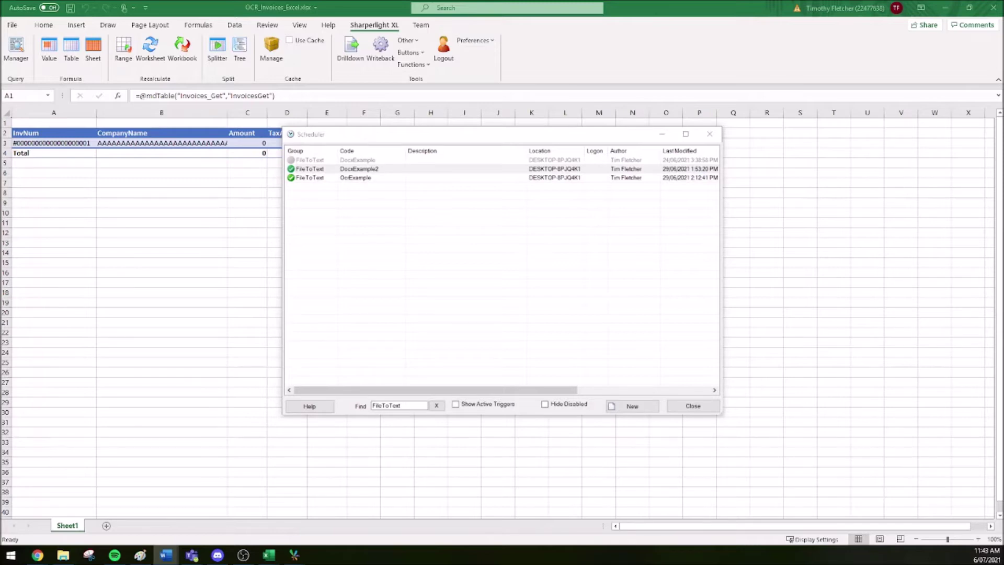
# Open the DocxExample2 scheduled task and examine the File to Text action's source file, output text file and task parameter name
pyautogui.doubleClick(332, 167)
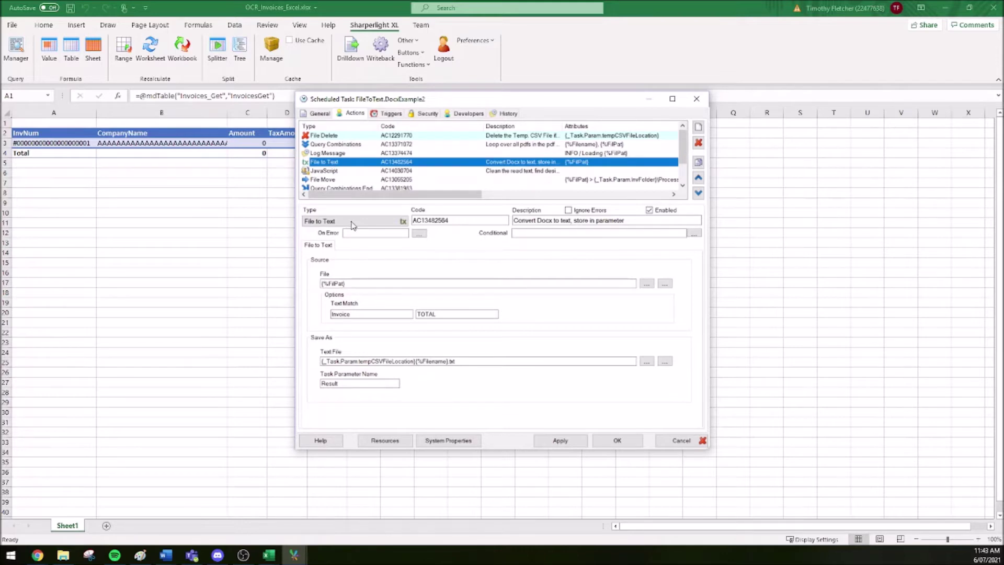
pyautogui.doubleClick(336, 283)
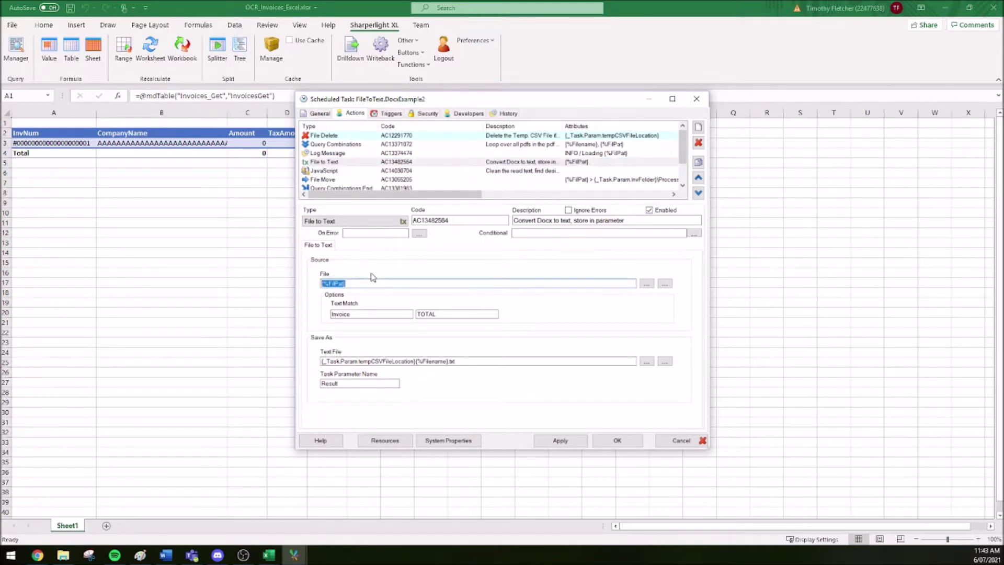
pyautogui.moveTo(461, 361); pyautogui.dragTo(289, 357)
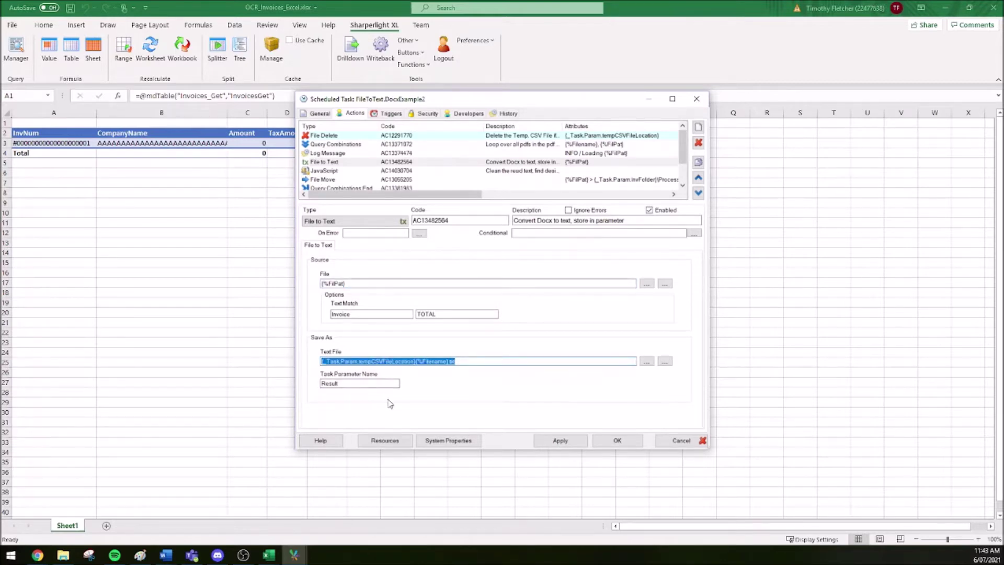
pyautogui.moveTo(346, 383); pyautogui.dragTo(310, 383)
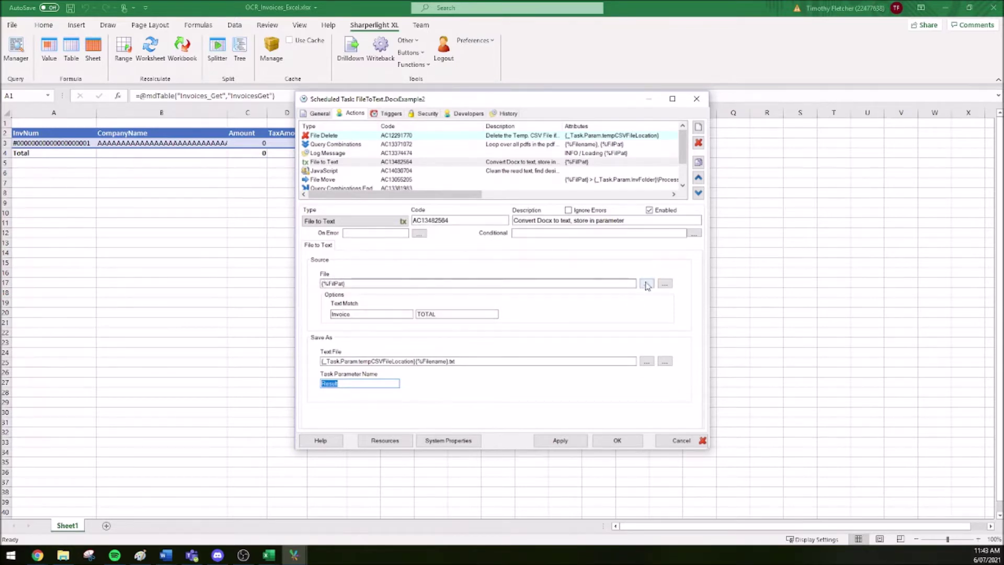
# Inspect the File to Text source's file browser, task parameter lookup and Text Match fields, leaving the settings as they are
pyautogui.click(647, 284)
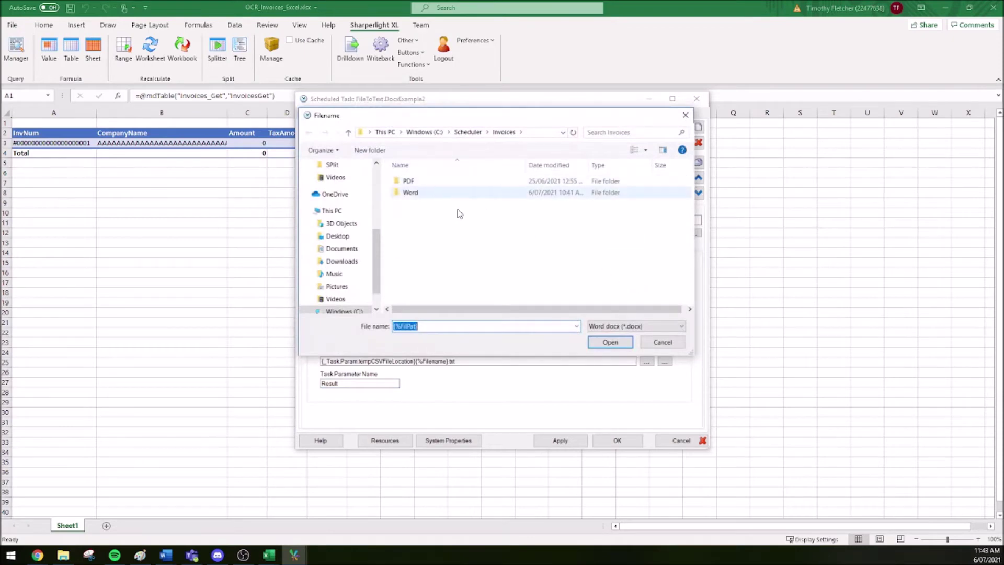
pyautogui.click(672, 343)
pyautogui.click(665, 284)
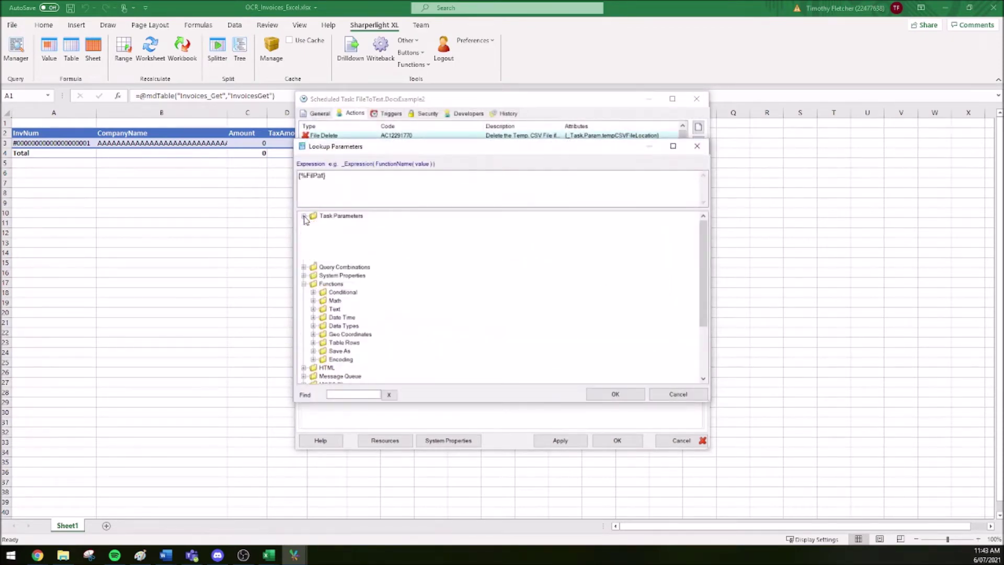
pyautogui.click(303, 216)
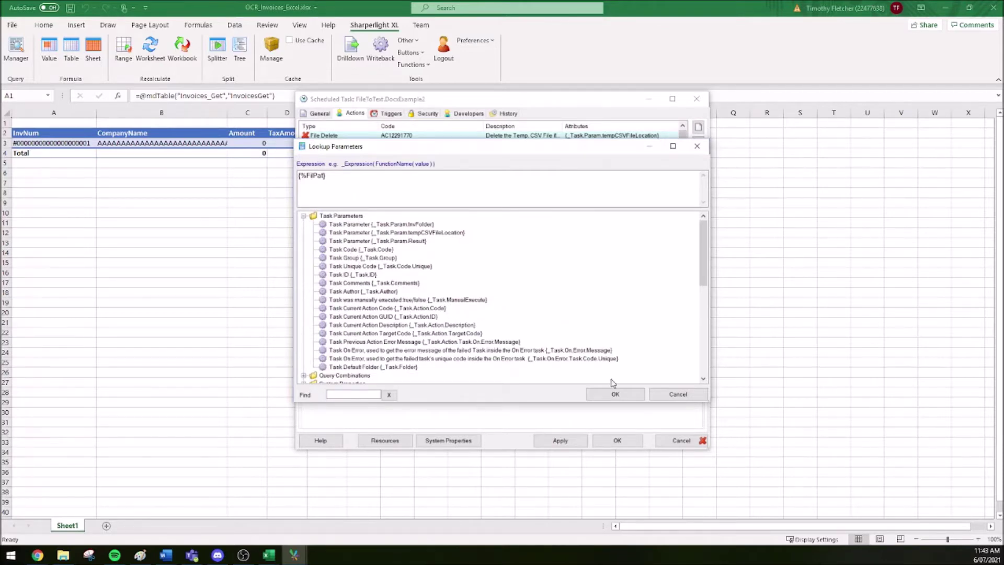
pyautogui.click(687, 396)
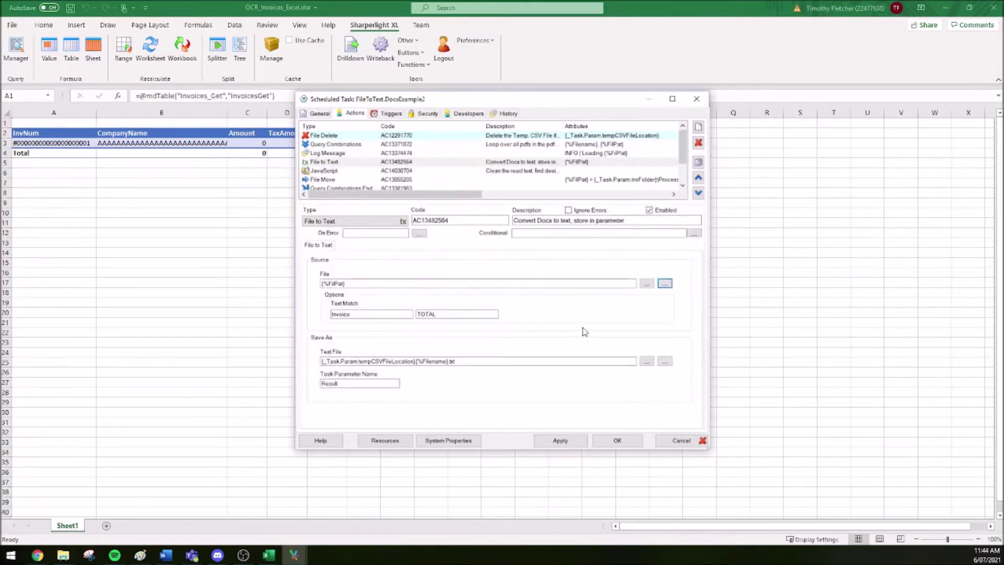
pyautogui.moveTo(356, 308)
pyautogui.press('Tab')
pyautogui.press('Tab')
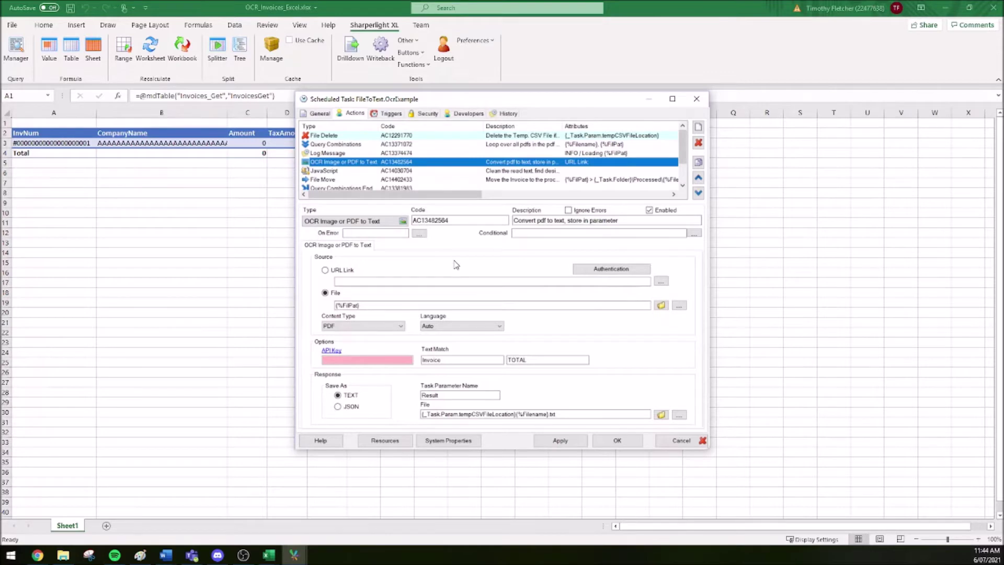
# Examine the source file, URL link, Text Match and response file settings of OcrExample's OCR Image or PDF to Text action
pyautogui.click(380, 306)
pyautogui.moveTo(381, 306); pyautogui.dragTo(320, 313)
pyautogui.click(442, 359)
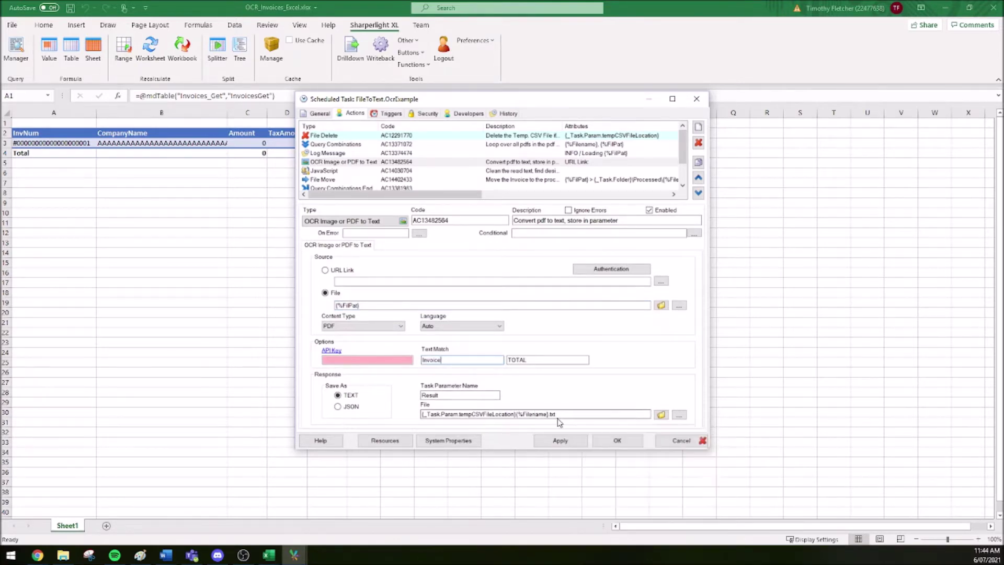
pyautogui.moveTo(557, 416); pyautogui.dragTo(423, 406)
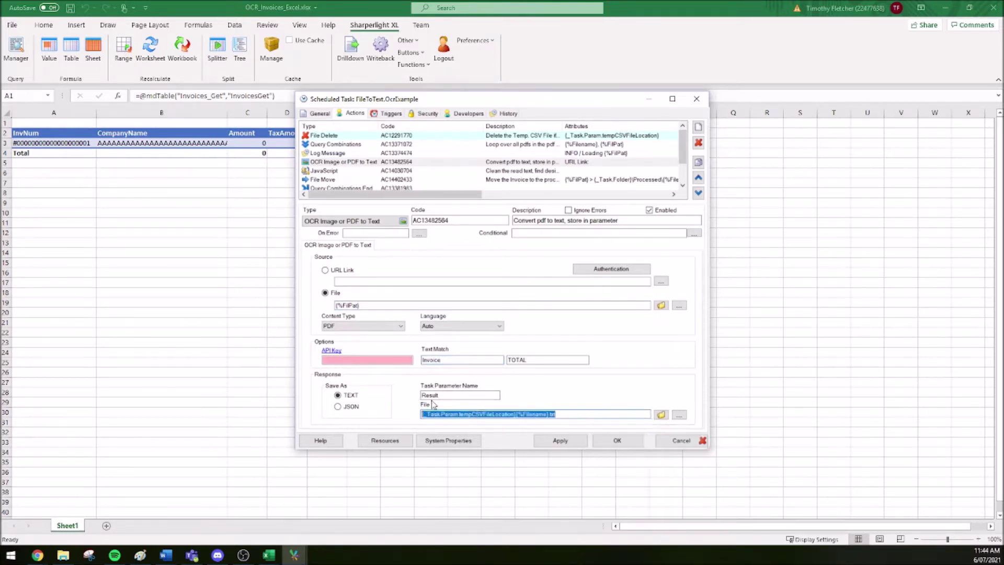
pyautogui.click(390, 282)
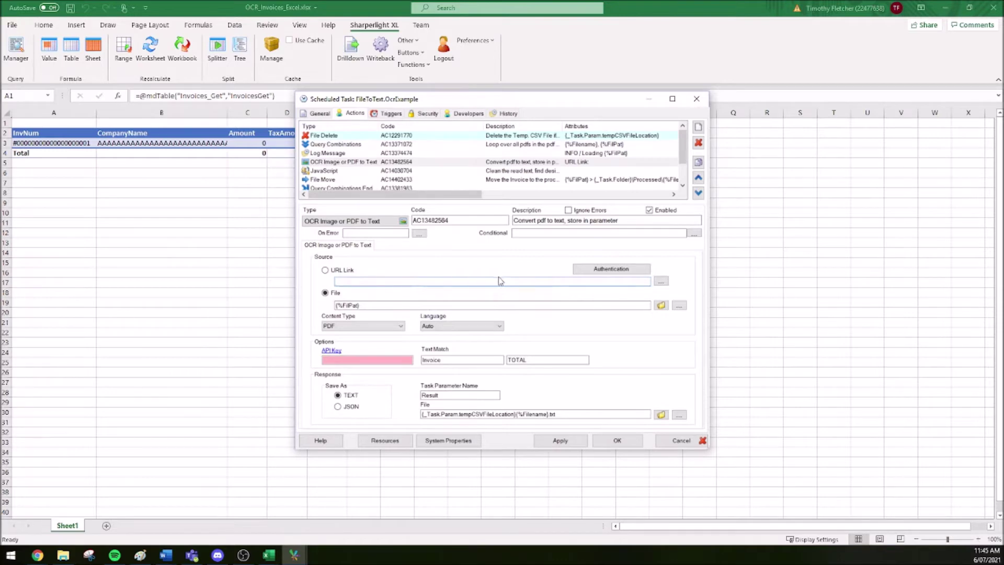
# Review the OCR action's authentication, content type and language options without changing them
pyautogui.click(611, 268)
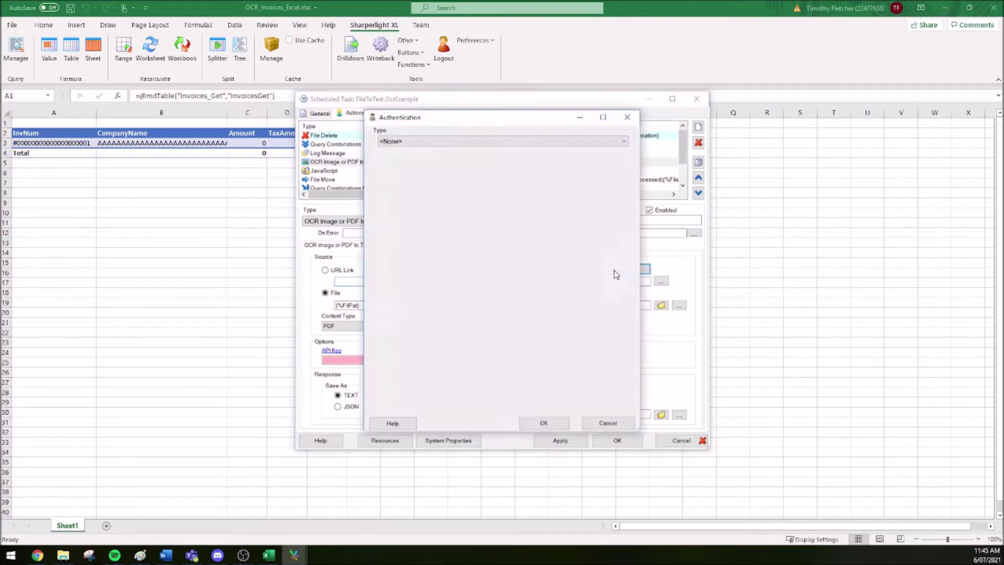
pyautogui.click(485, 142)
pyautogui.click(604, 424)
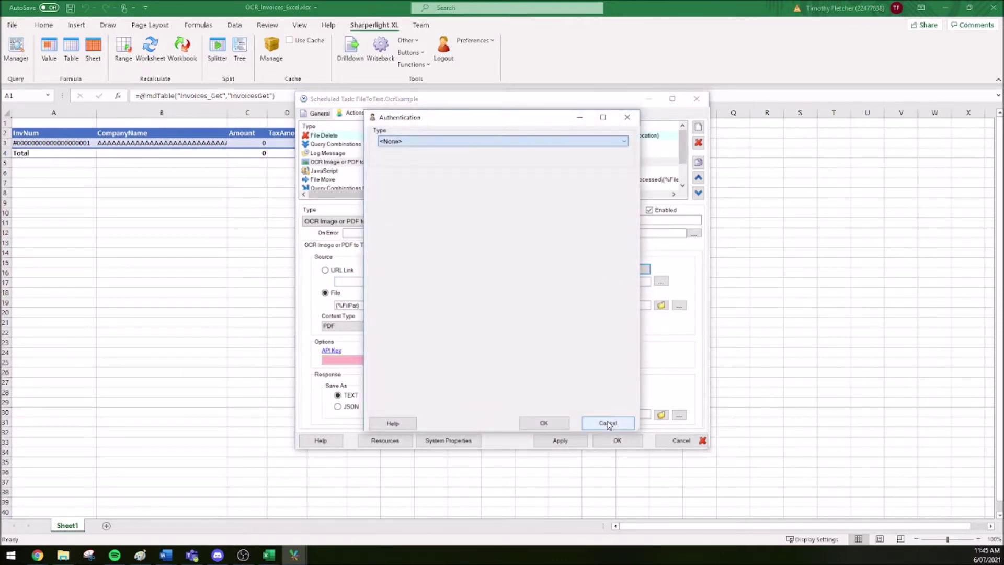
pyautogui.click(605, 423)
pyautogui.click(382, 328)
pyautogui.click(449, 334)
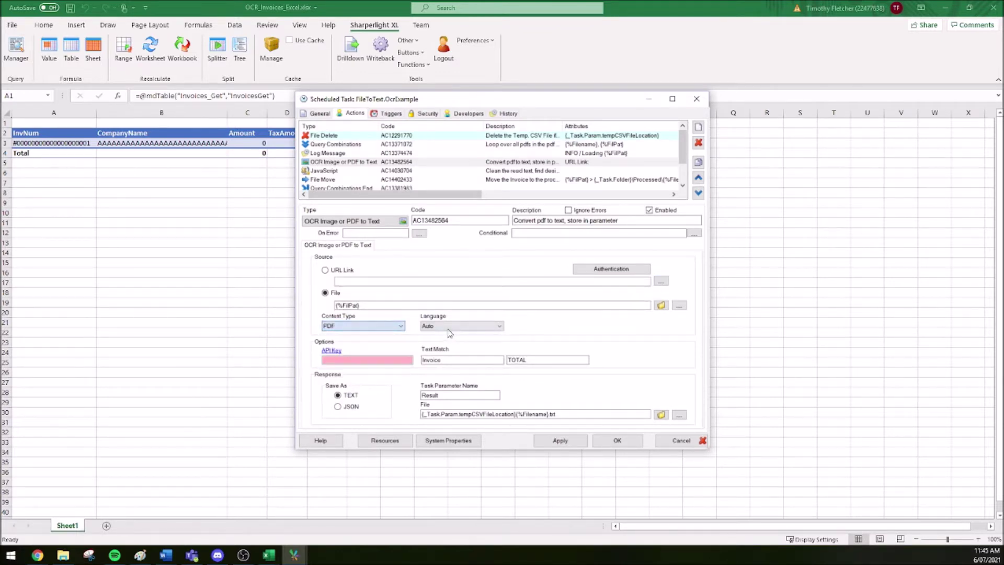
pyautogui.click(450, 326)
pyautogui.click(548, 331)
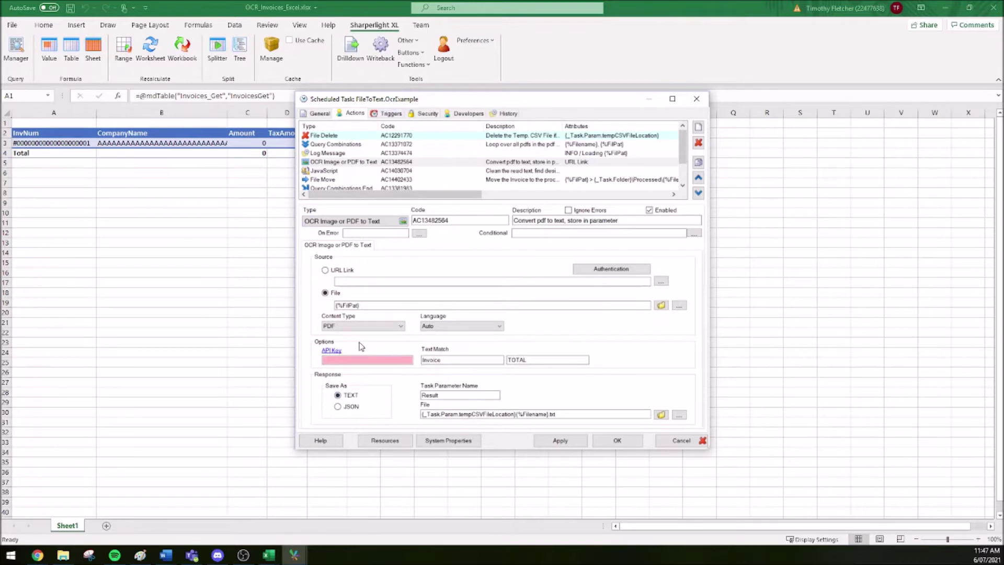
# Open the OCR Space page from the API Key link and review the table comparing the API plans
pyautogui.moveTo(343, 351)
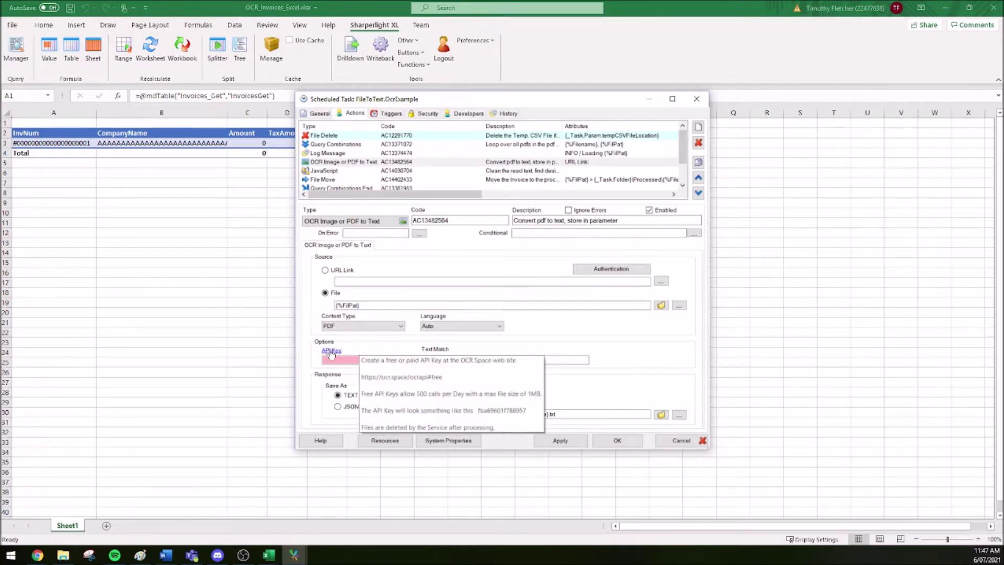
pyautogui.click(331, 352)
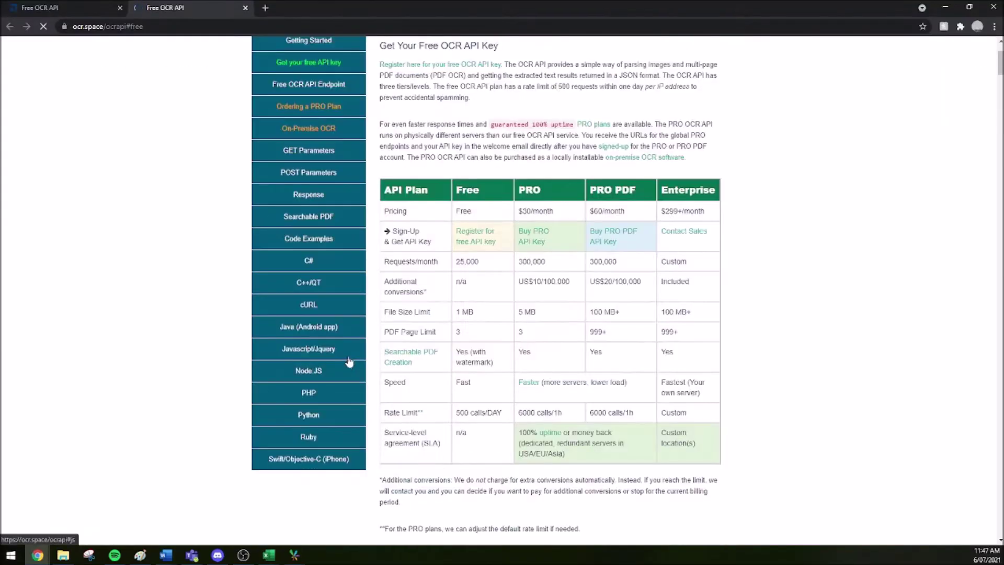
pyautogui.moveTo(382, 206); pyautogui.dragTo(489, 454)
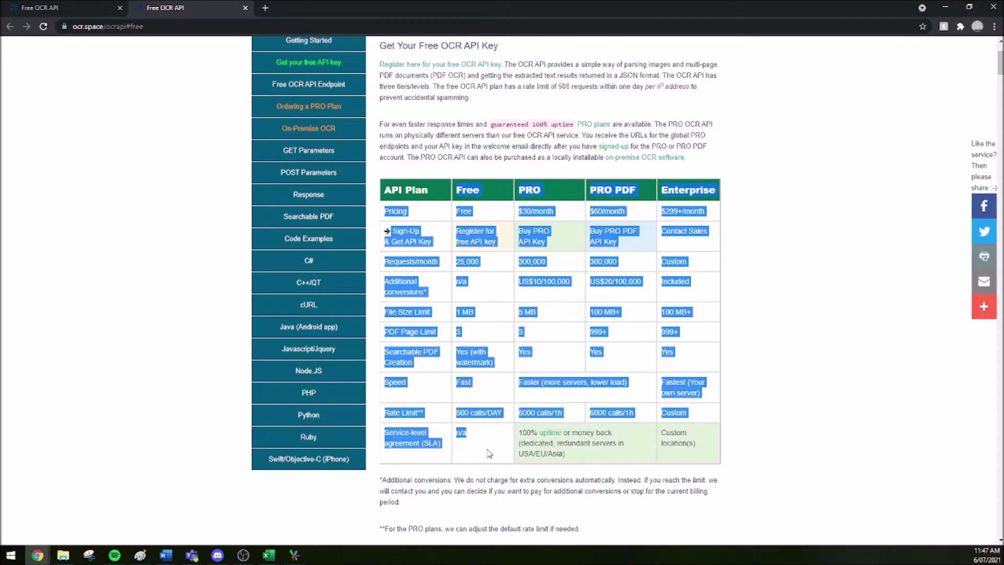
pyautogui.click(489, 454)
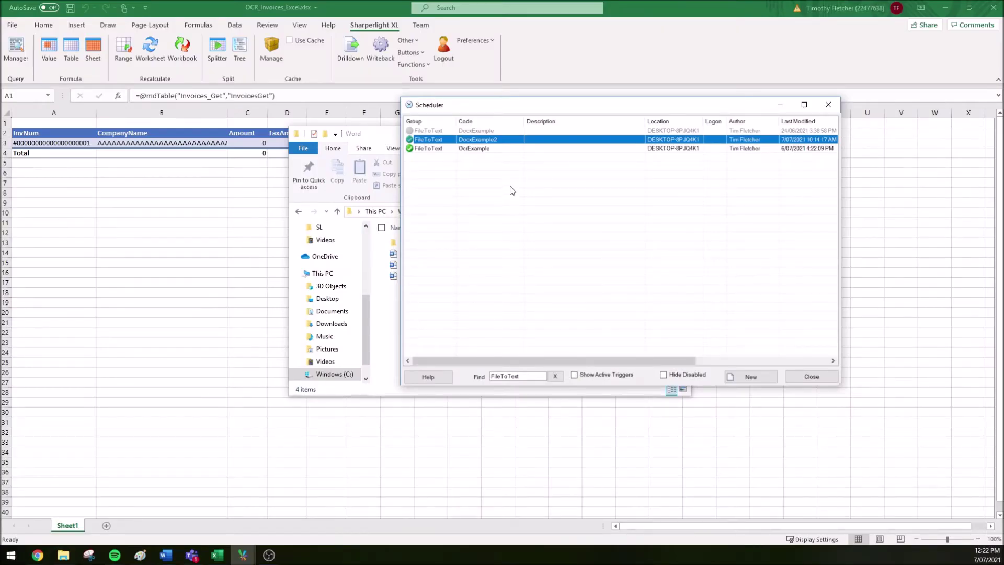
# Check the invoices in the Word folder, its Processed subfolder and the invoice table in the OCR_Invoices_Excel workbook
pyautogui.click(394, 288)
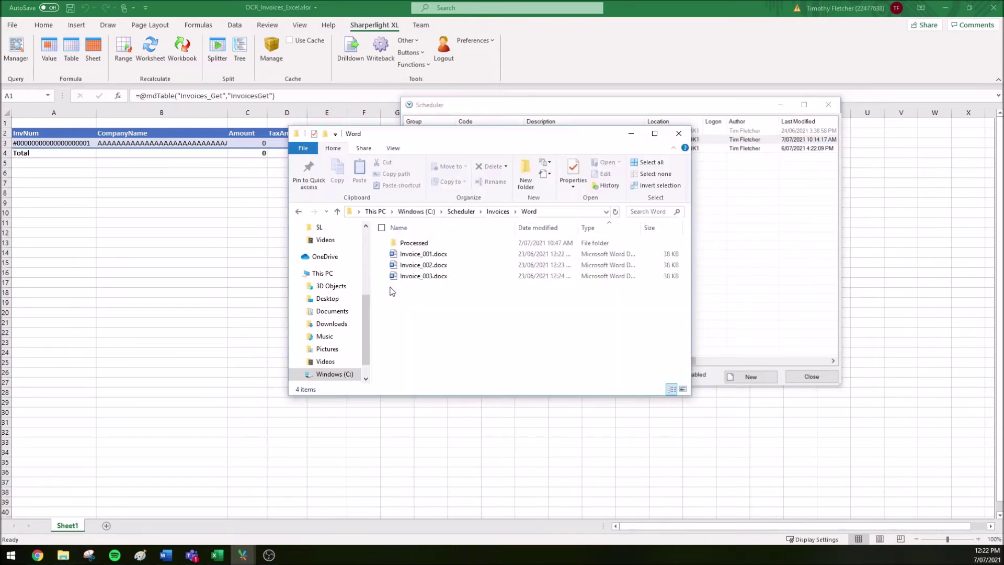
pyautogui.moveTo(429, 277); pyautogui.dragTo(427, 252)
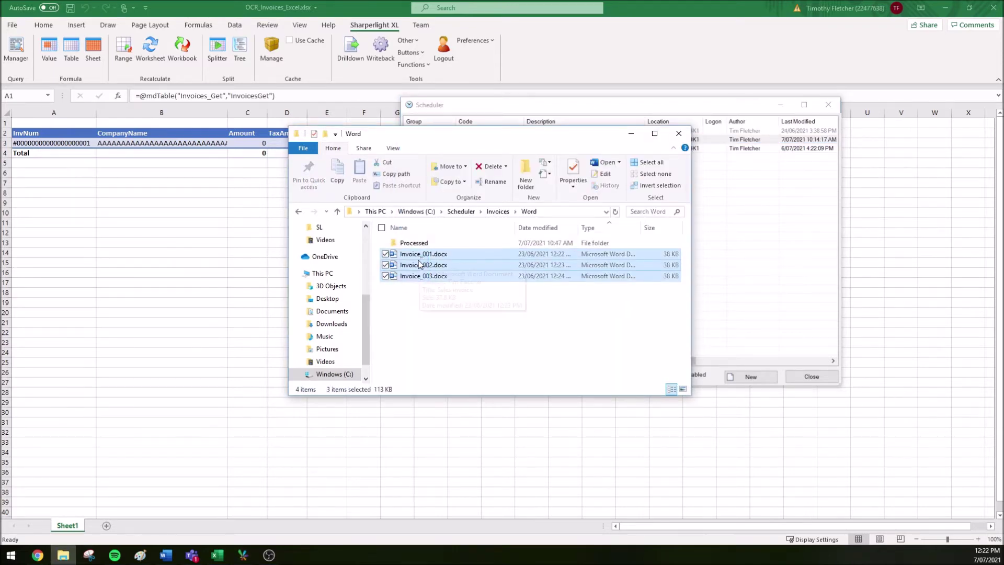
pyautogui.click(76, 121)
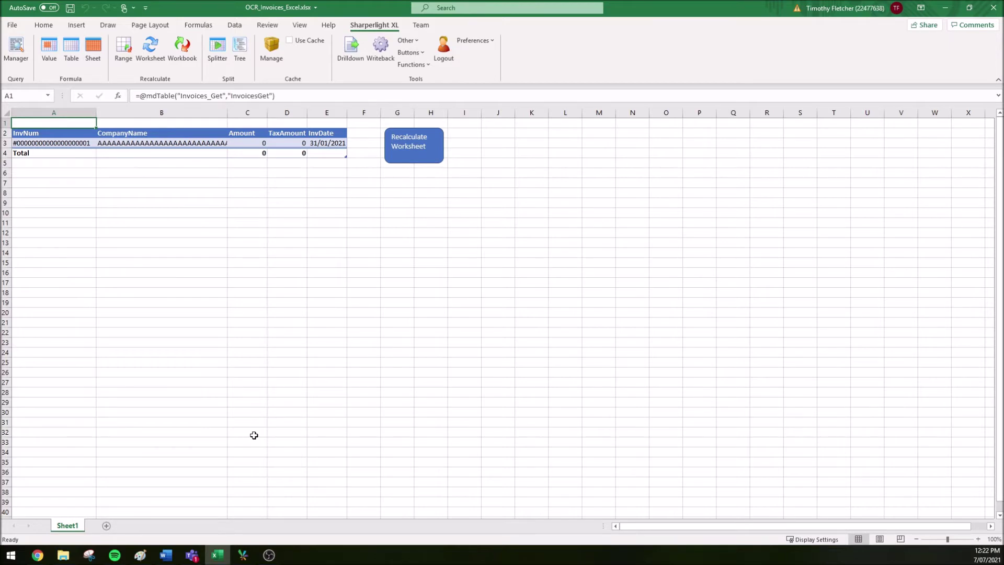
pyautogui.hotkey('alt', 'Tab')
pyautogui.click(424, 246)
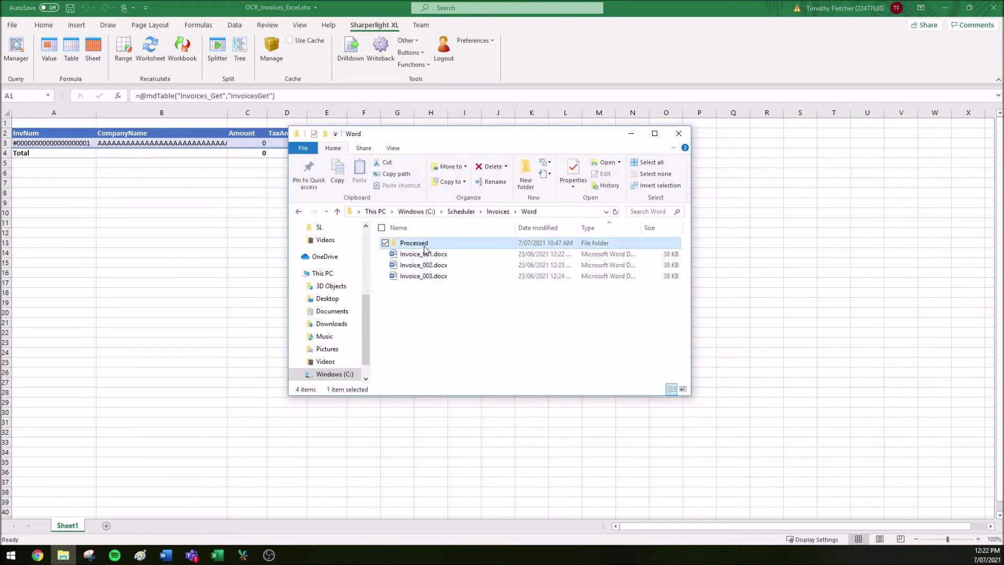
pyautogui.click(460, 294)
pyautogui.moveTo(460, 294); pyautogui.dragTo(442, 253)
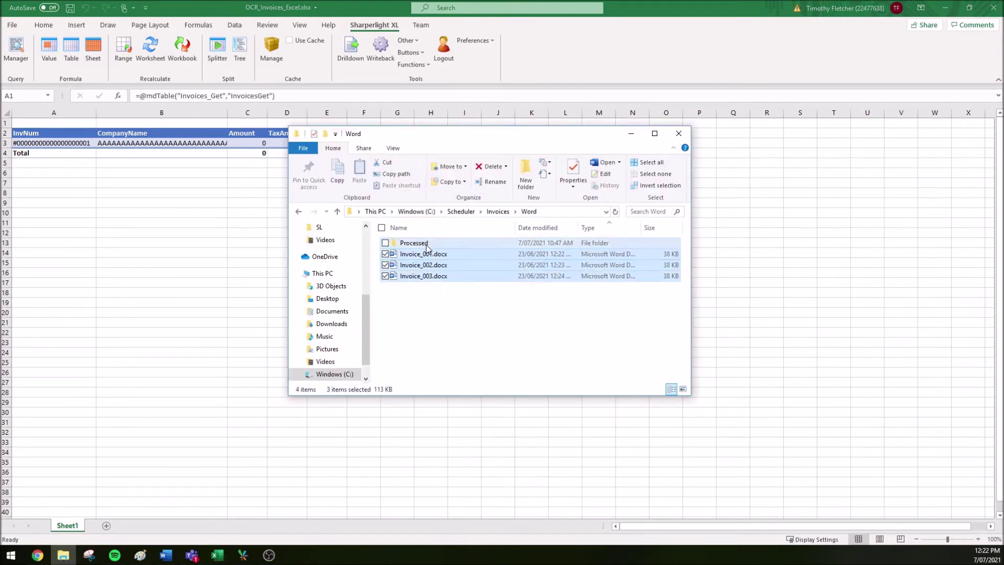
pyautogui.doubleClick(427, 243)
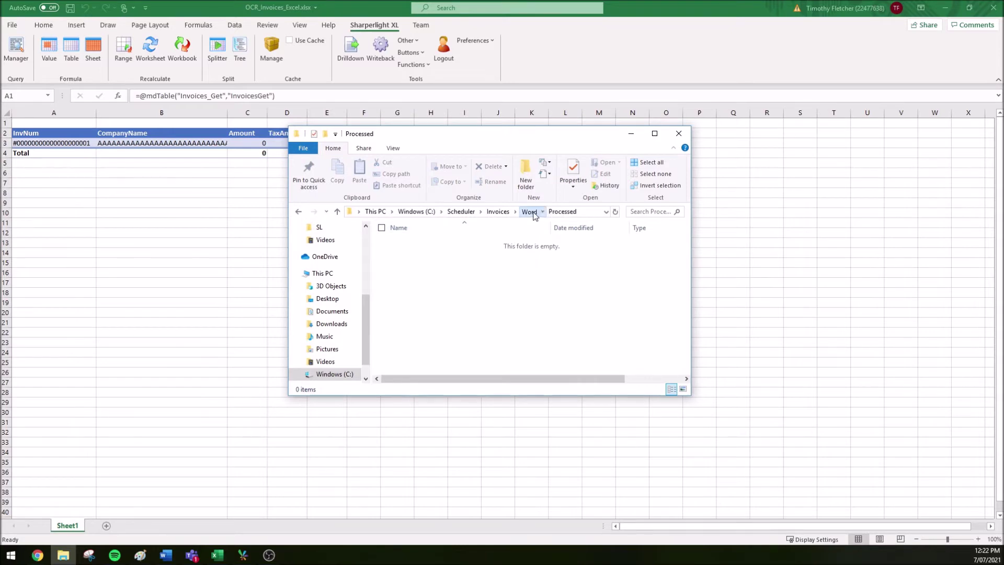
pyautogui.click(529, 211)
# Open Invoice_001.docx from the Word folder and examine its company name and invoice details
pyautogui.doubleClick(436, 254)
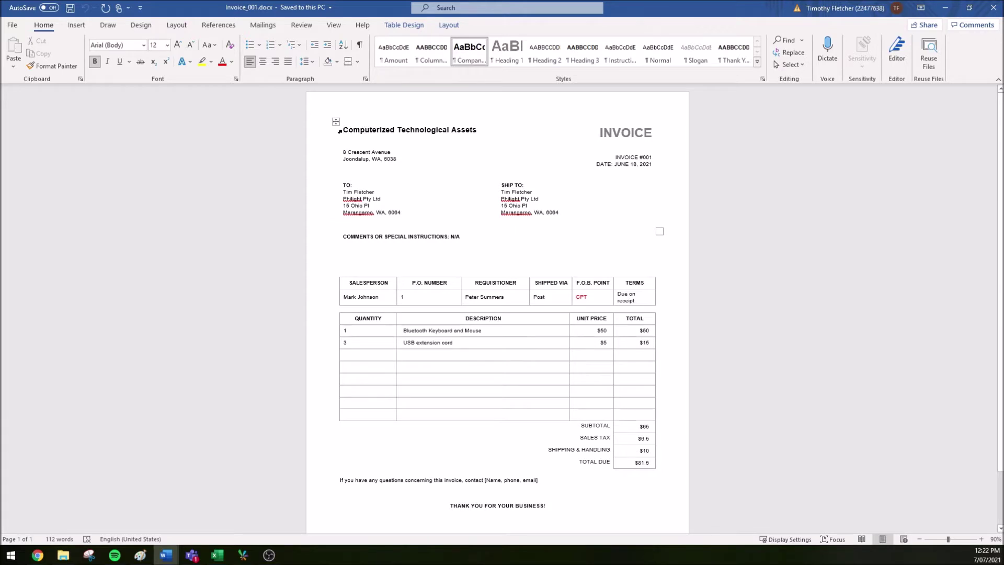
pyautogui.moveTo(344, 130); pyautogui.dragTo(492, 130)
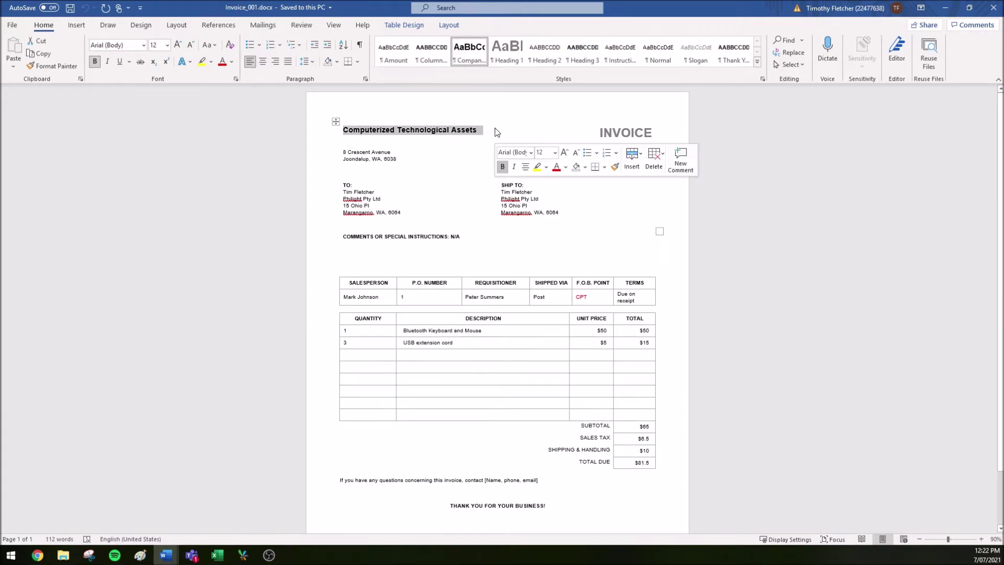
pyautogui.click(560, 217)
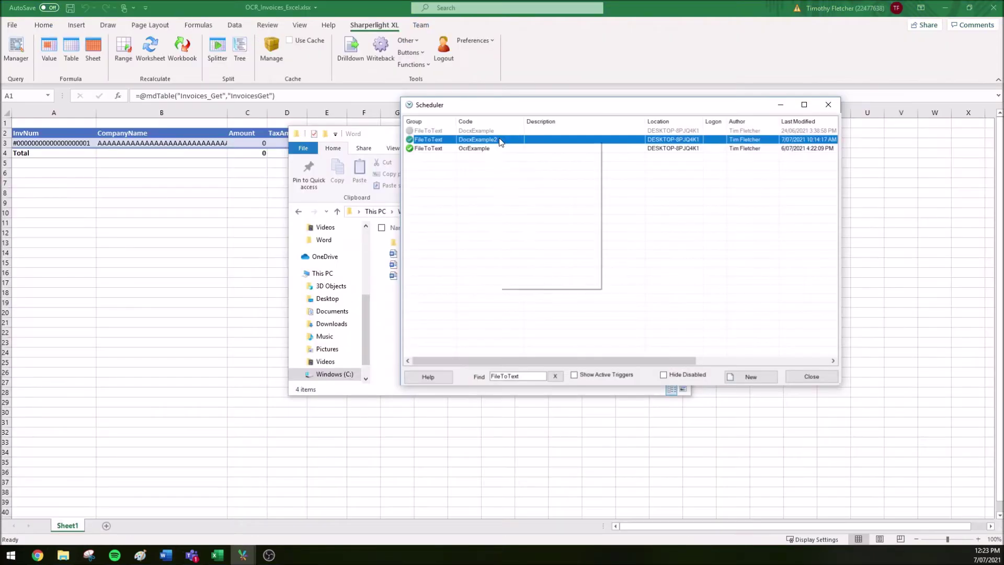
# Run the DocxExample2 scheduled task and check the Word folder's Processed subfolder for the invoices
pyautogui.rightClick(499, 139)
pyautogui.click(557, 249)
pyautogui.click(390, 260)
pyautogui.click(414, 249)
pyautogui.doubleClick(415, 249)
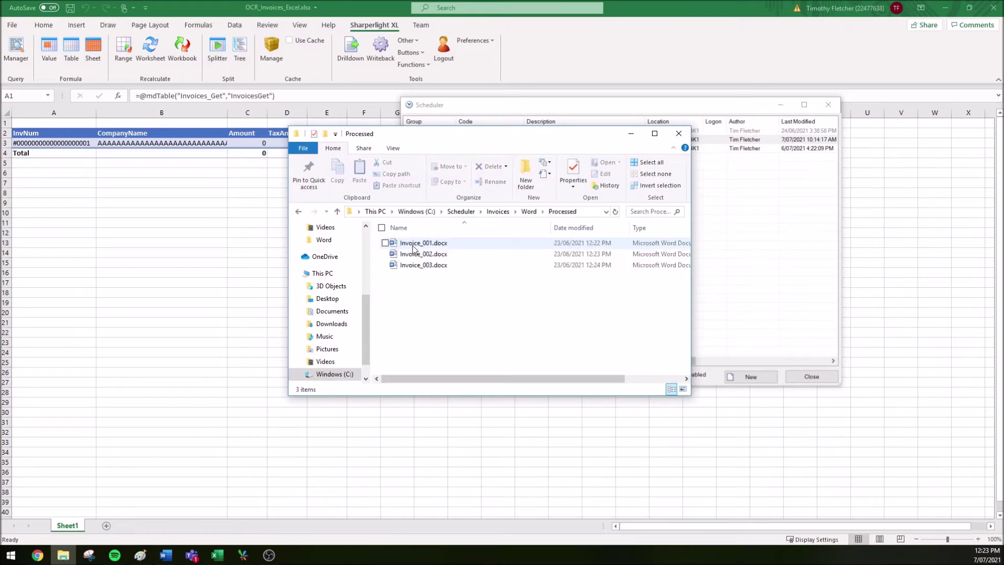
pyautogui.click(529, 212)
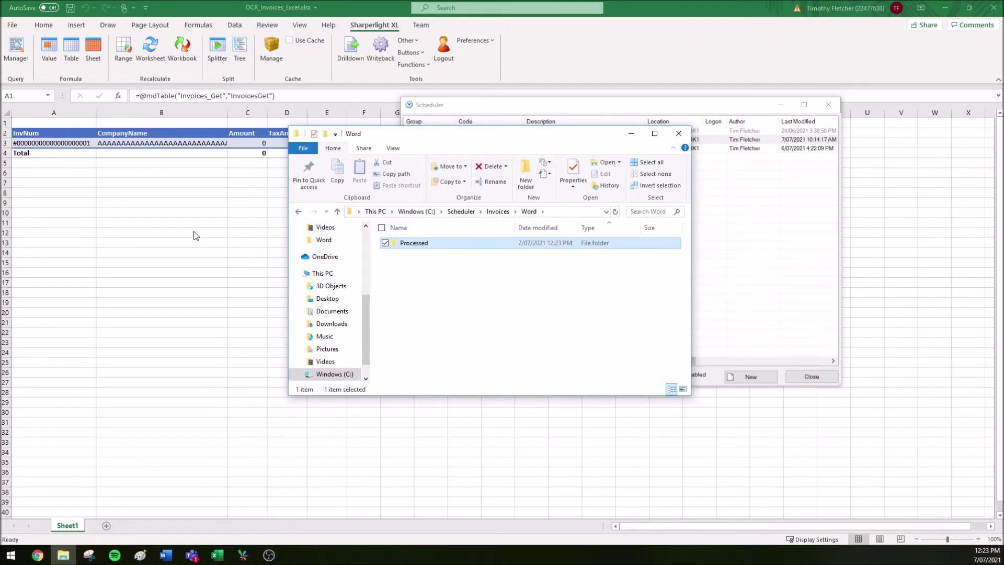
# Recalculate the workbook to load the processed Word invoices into the table on Sheet1
pyautogui.click(198, 108)
pyautogui.click(186, 55)
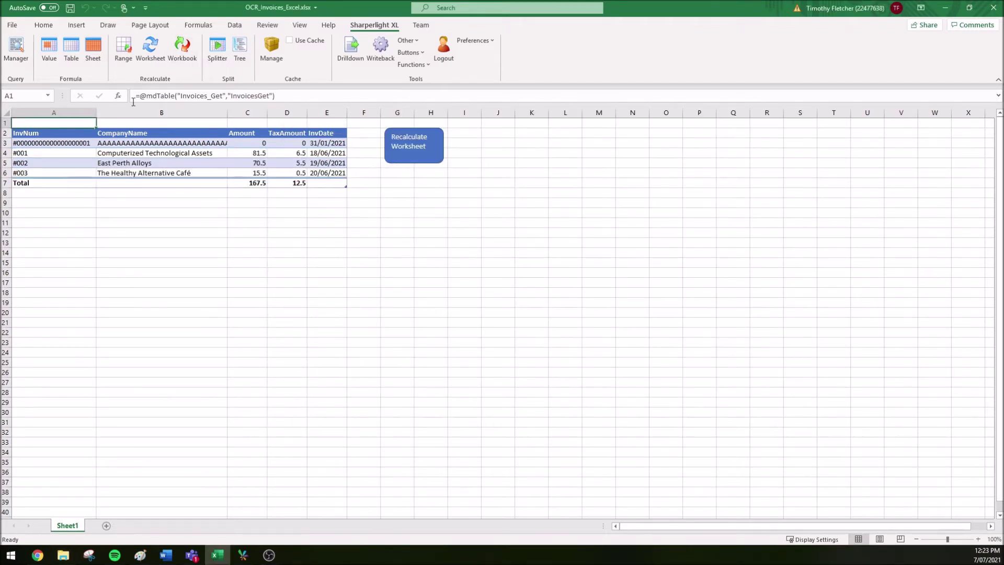
pyautogui.click(14, 153)
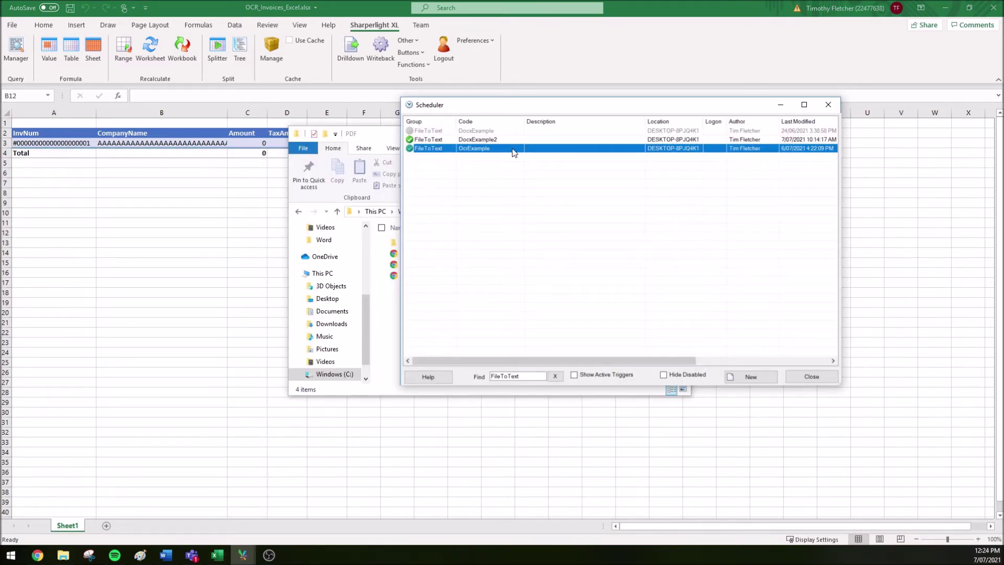
# Check the invoices in the PDF folder, view the contents of Invoice_001.pdf and close it
pyautogui.click(472, 391)
pyautogui.moveTo(477, 322); pyautogui.dragTo(425, 259)
pyautogui.click(434, 294)
pyautogui.click(439, 256)
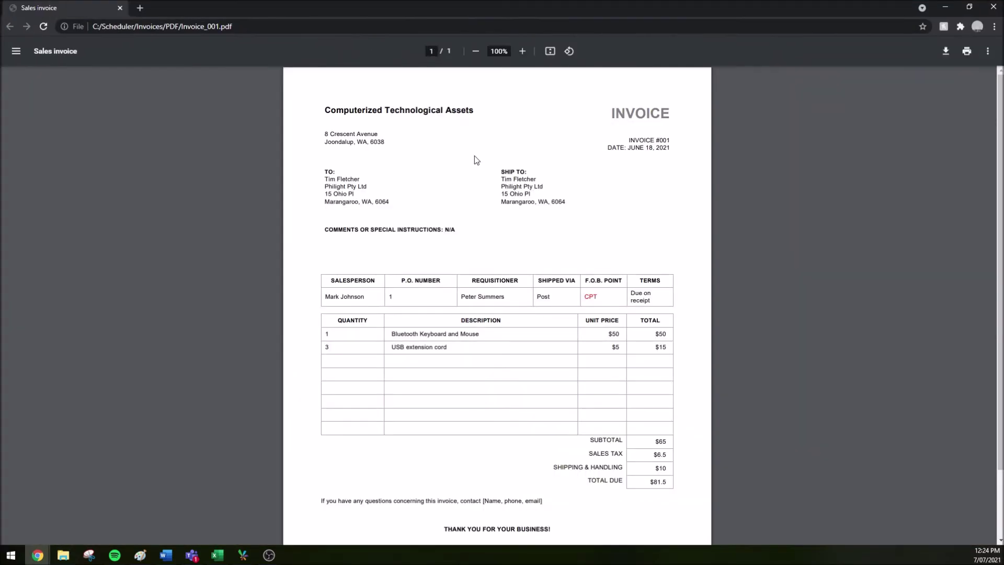
pyautogui.scroll(-3, 477, 160)
pyautogui.click(993, 7)
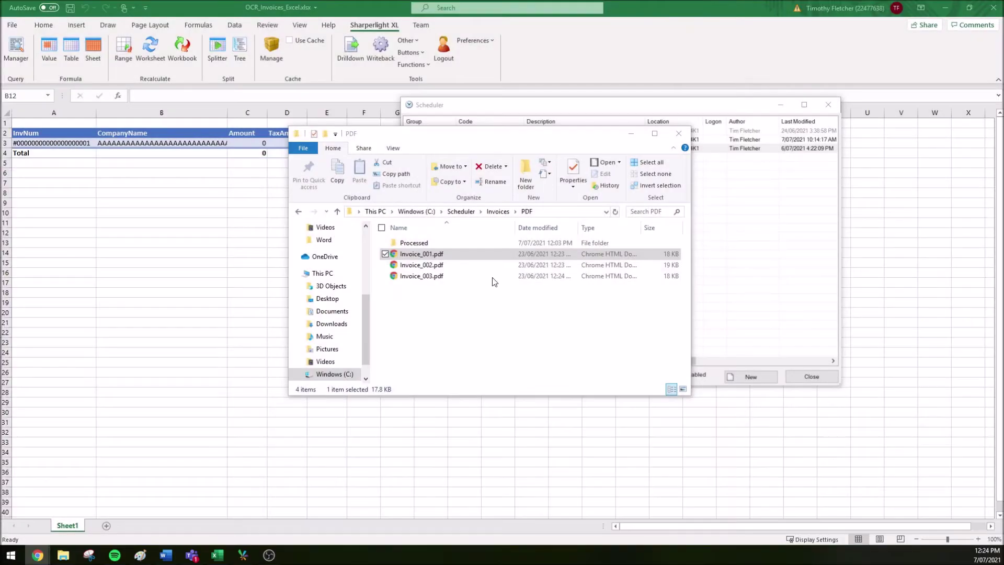
# Check the PDF folder's Processed subfolder, return to the PDF folder, and select cell A1 on Sheet1
pyautogui.doubleClick(526, 243)
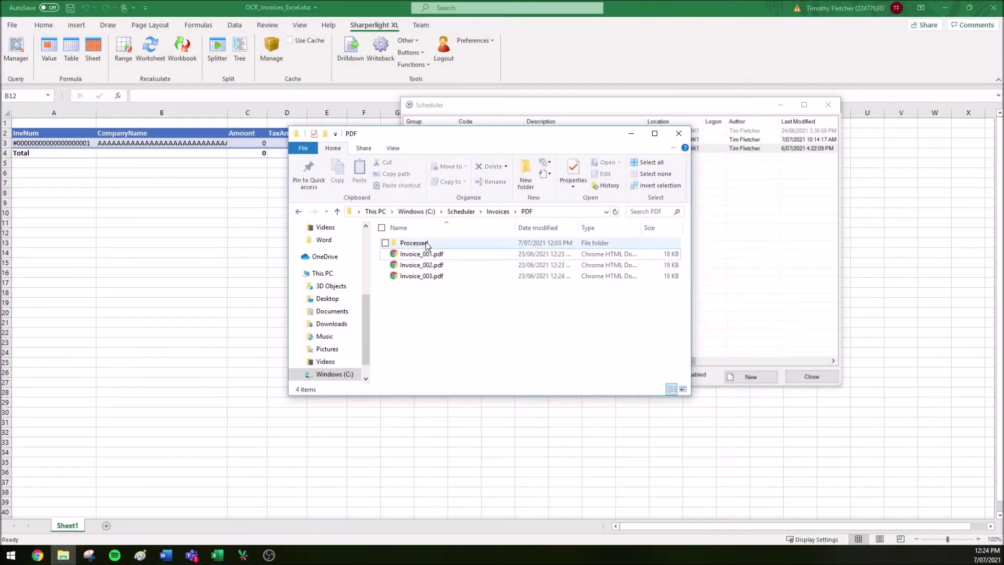
pyautogui.click(526, 212)
pyautogui.click(43, 124)
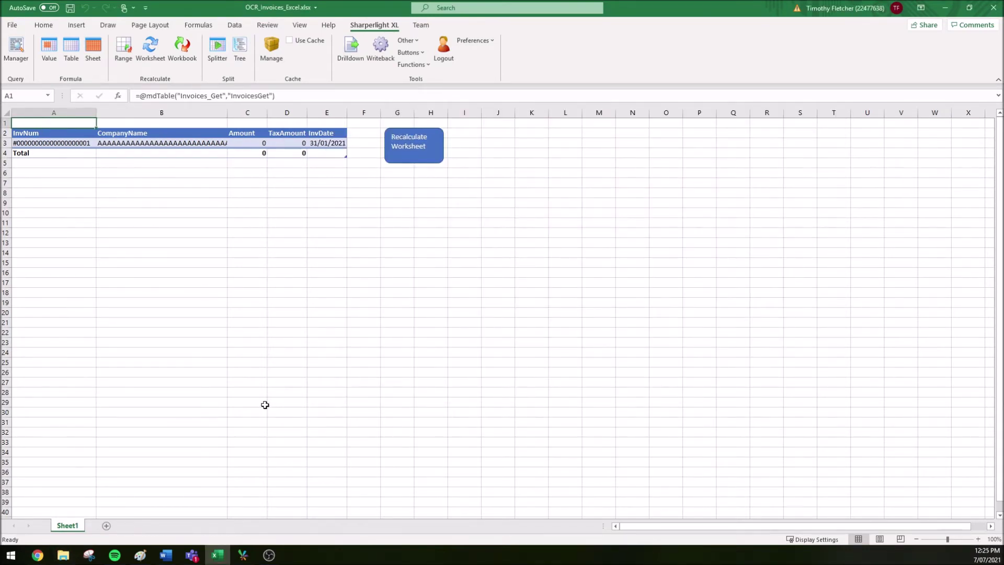
# Run the OcrExample scheduled task and check the PDF folder's Processed subfolder for the invoices
pyautogui.moveTo(243, 555)
pyautogui.click(267, 516)
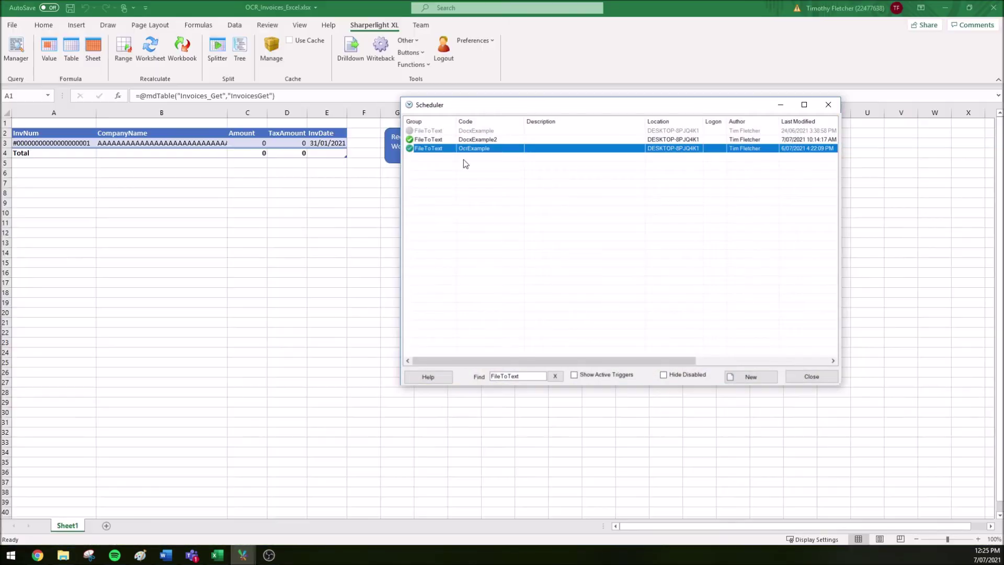
pyautogui.rightClick(481, 151)
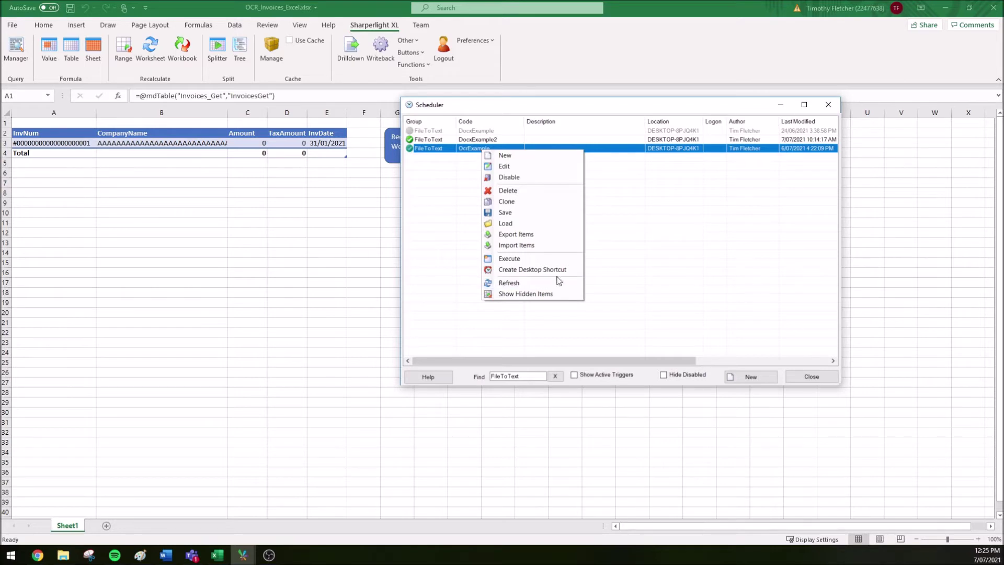
pyautogui.click(529, 259)
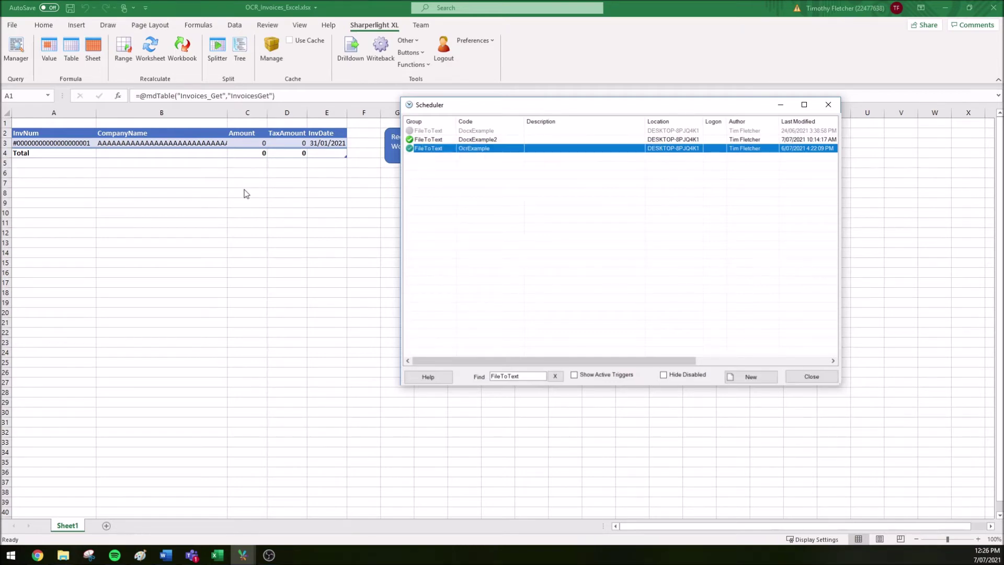
pyautogui.click(62, 555)
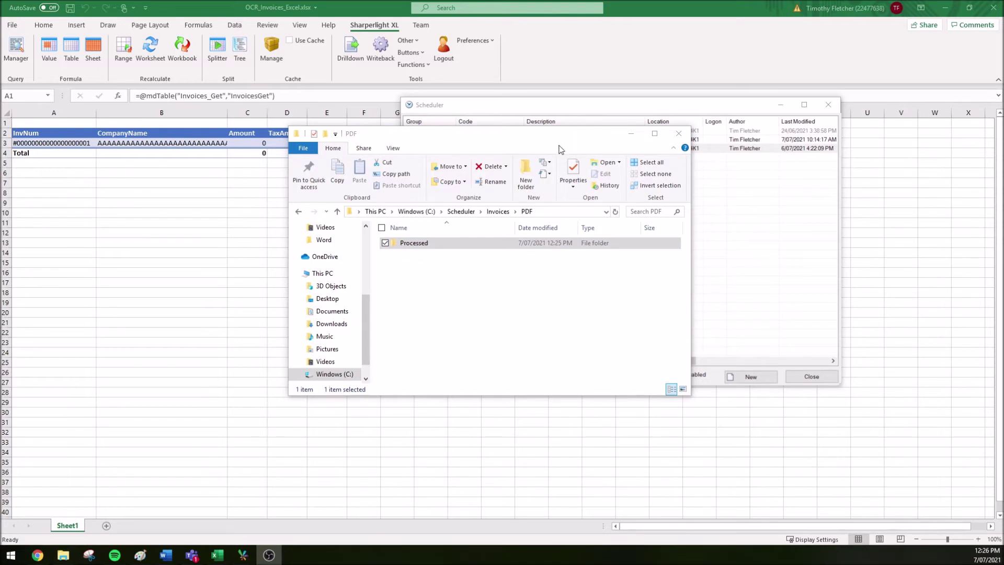
pyautogui.click(463, 263)
pyautogui.doubleClick(422, 243)
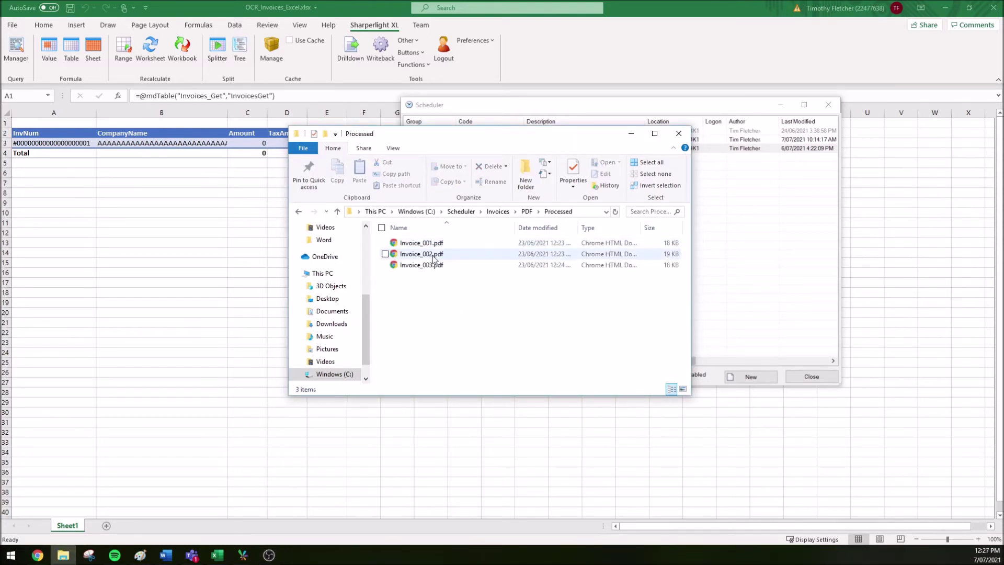
# Recalculate the workbook to load the processed PDF invoices into the table and select the rows for invoices #001 to #003
pyautogui.click(182, 50)
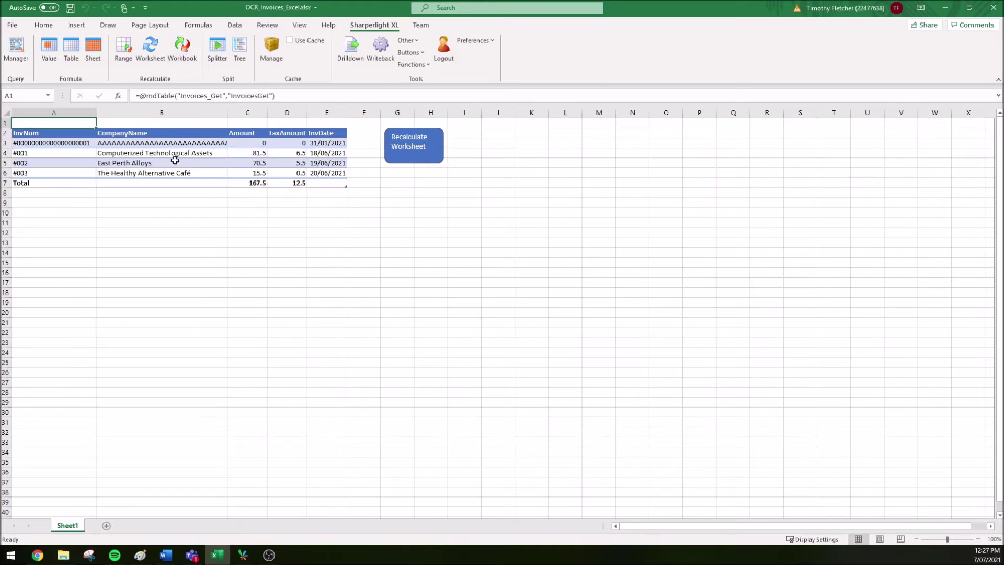
pyautogui.moveTo(52, 155); pyautogui.dragTo(336, 178)
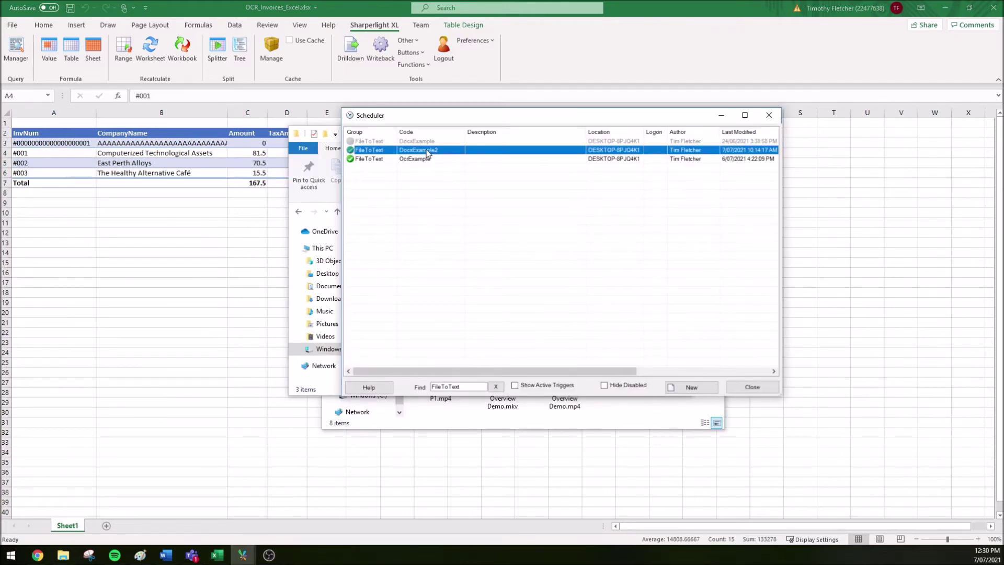
# Open the DocxExample2 scheduled task and examine its code, group, description, version, author and default folder location
pyautogui.doubleClick(426, 150)
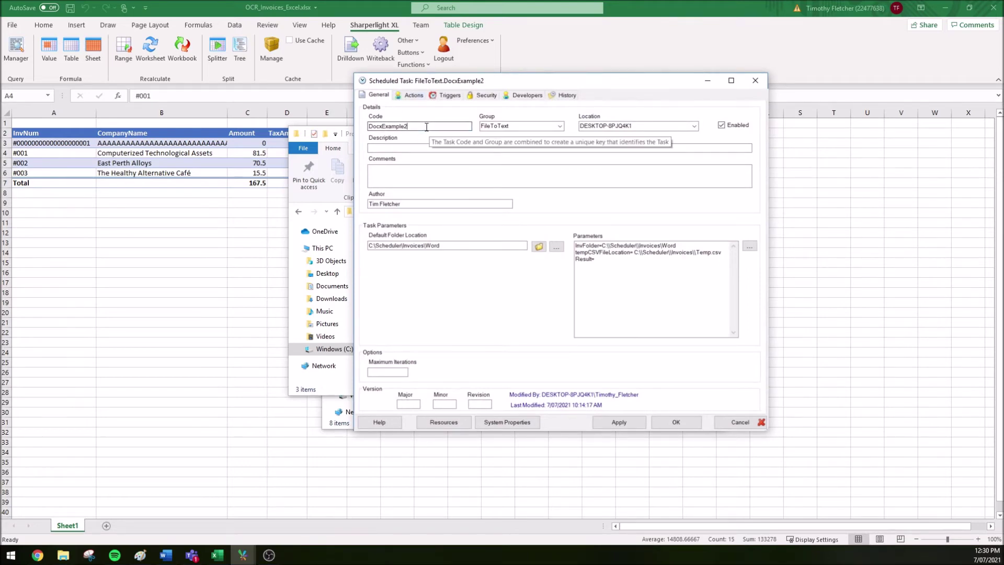
pyautogui.moveTo(427, 127); pyautogui.dragTo(368, 126)
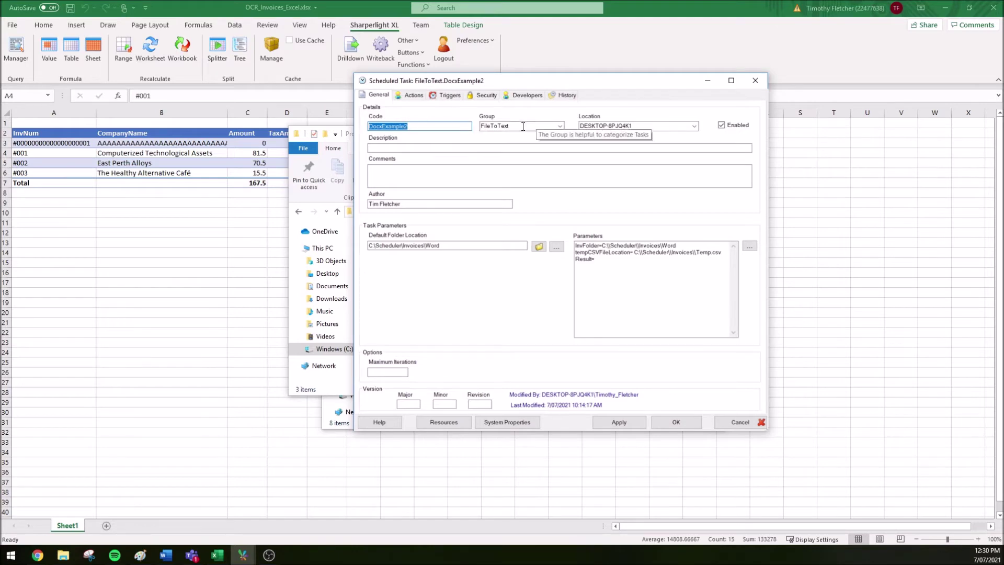
pyautogui.doubleClick(504, 128)
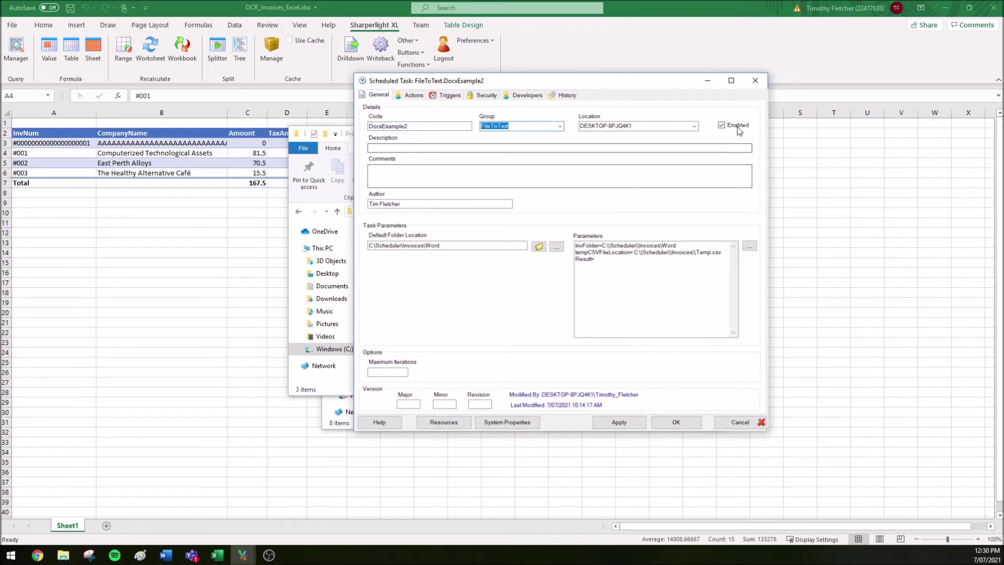
pyautogui.click(388, 149)
pyautogui.click(411, 403)
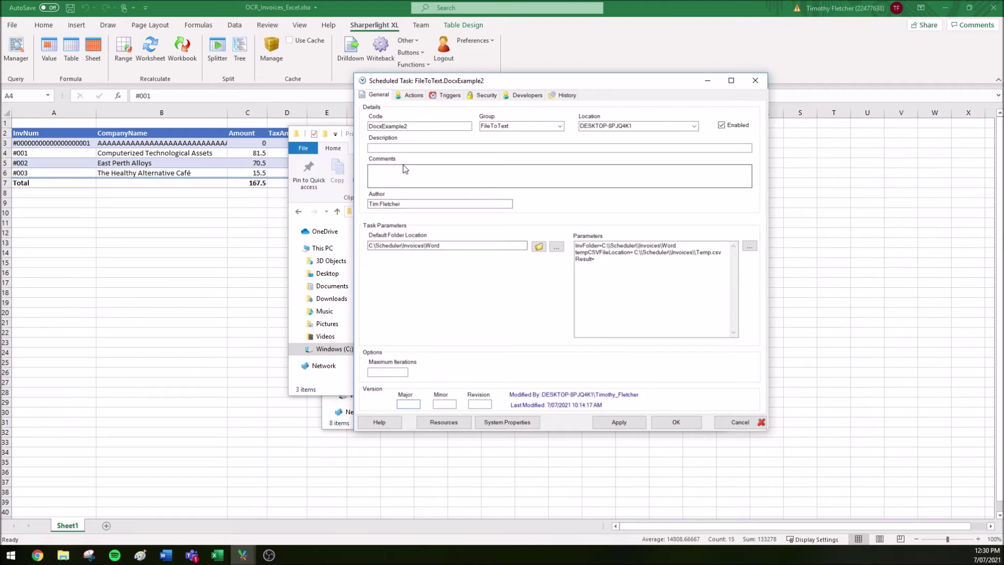
pyautogui.moveTo(418, 205); pyautogui.dragTo(363, 209)
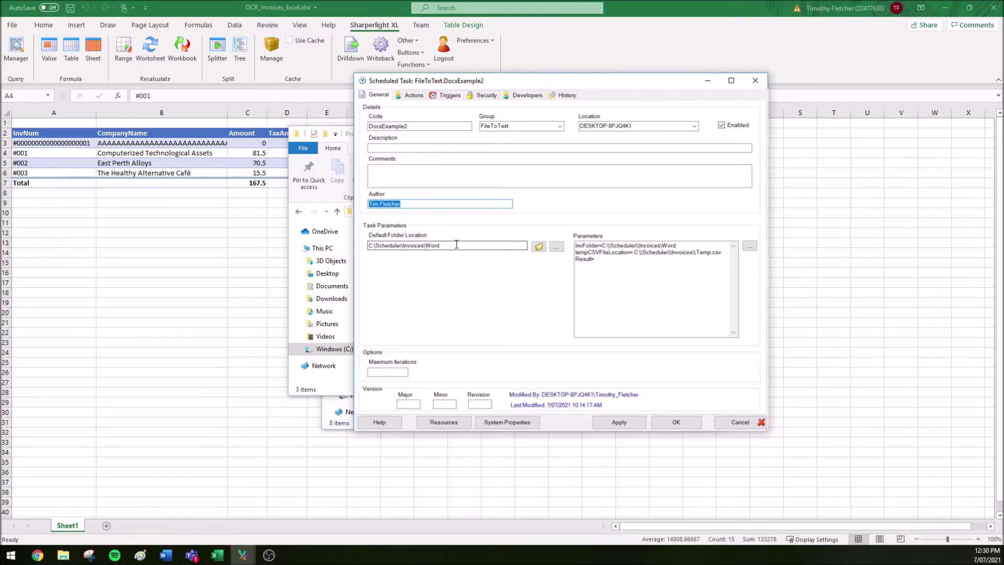
pyautogui.moveTo(457, 244); pyautogui.dragTo(366, 246)
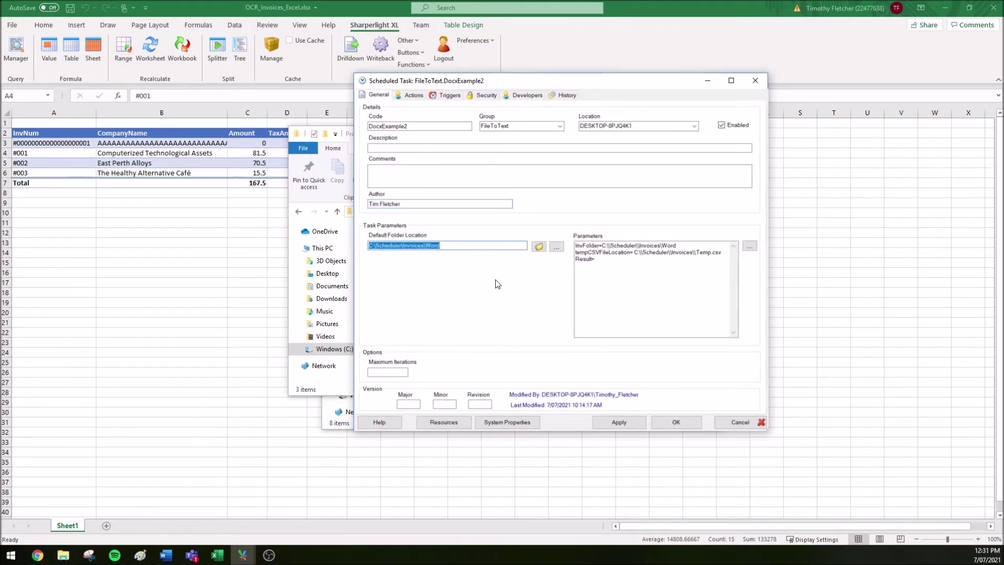
# Examine the DocxExample2 task parameters InvFolder, tempCSVFileLocation and Result
pyautogui.moveTo(659, 287); pyautogui.dragTo(676, 246)
pyautogui.click(576, 246)
pyautogui.click(676, 246)
pyautogui.moveTo(428, 236)
pyautogui.moveTo(576, 252); pyautogui.dragTo(657, 249)
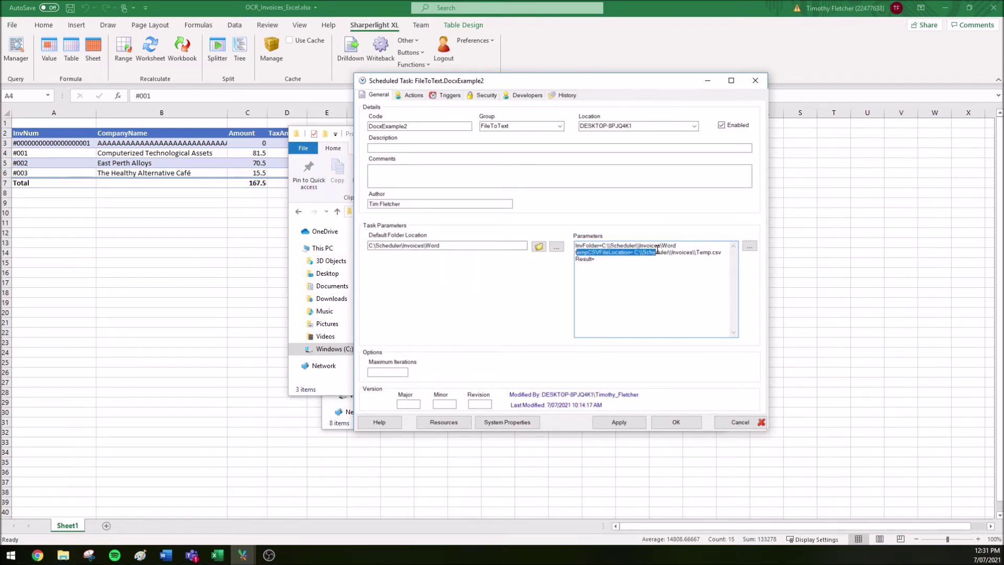
pyautogui.click(659, 251)
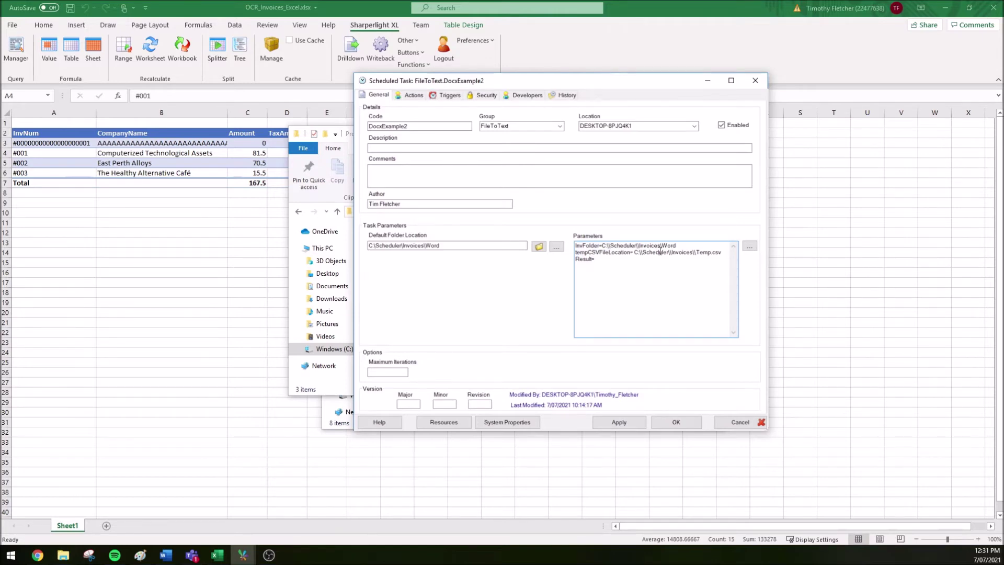
pyautogui.doubleClick(585, 260)
pyautogui.click(606, 262)
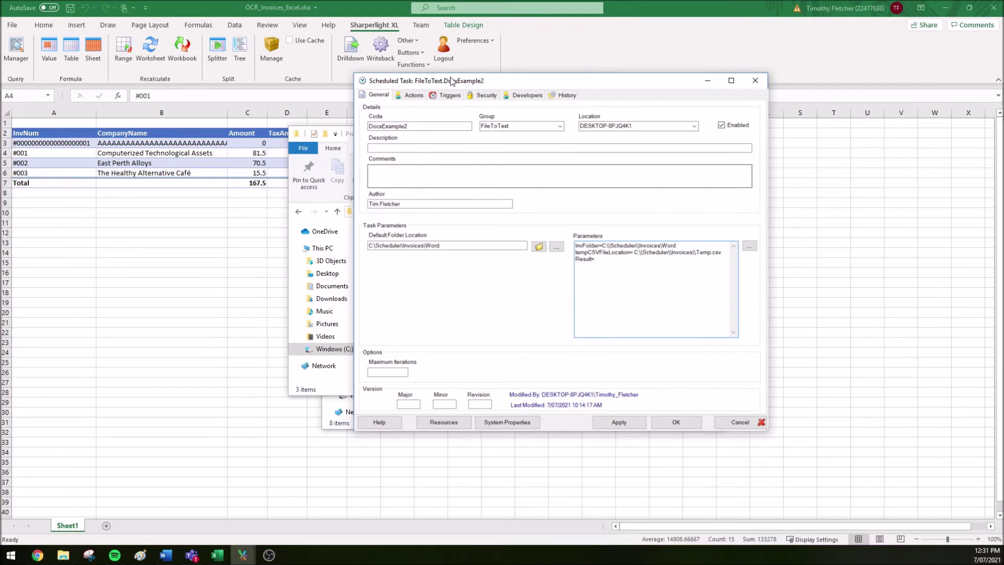
# Show the DocxExample2 task's actions and examine the file parameter used by the File Delete action
pyautogui.click(410, 96)
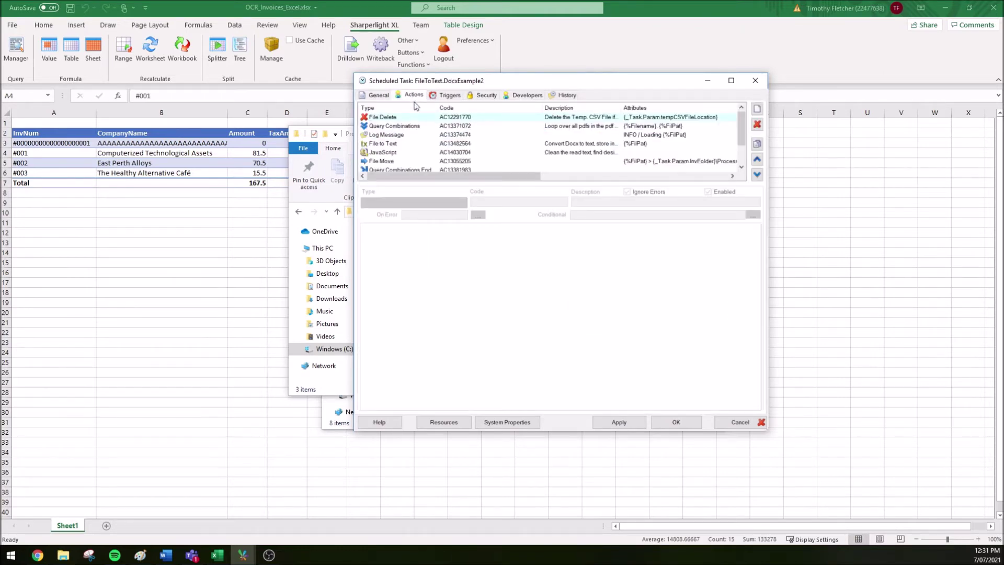
pyautogui.click(399, 120)
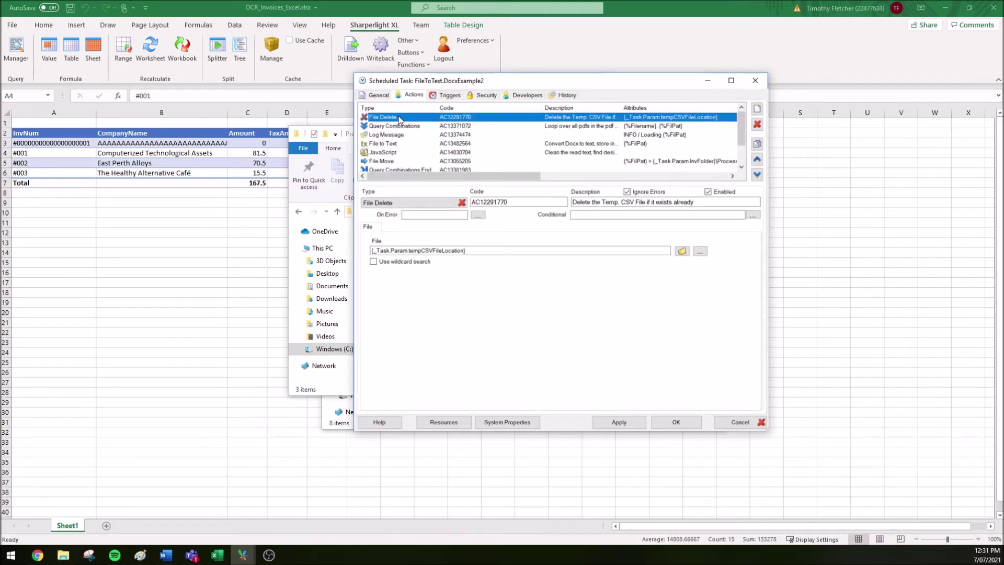
pyautogui.click(472, 251)
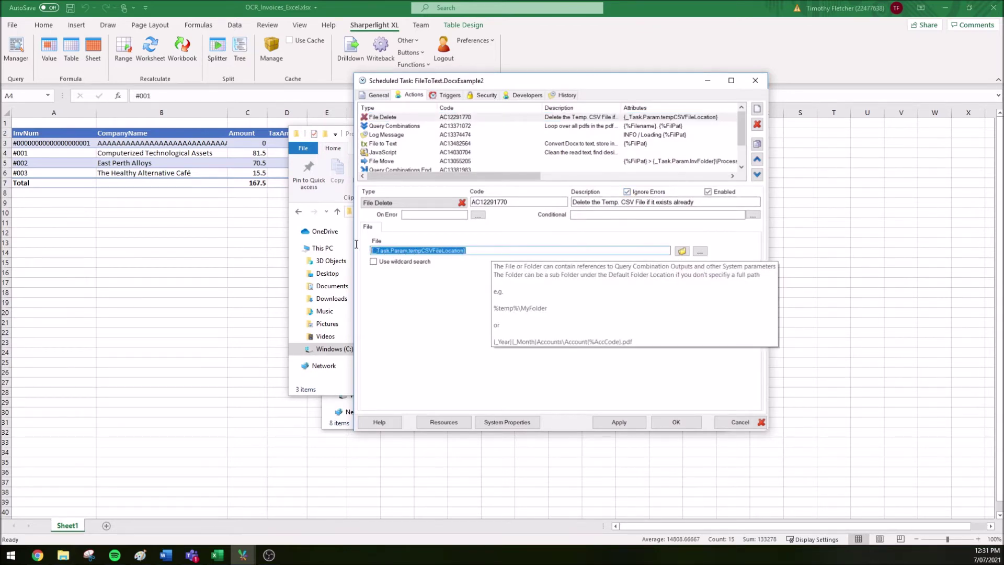
pyautogui.doubleClick(472, 250)
pyautogui.click(432, 253)
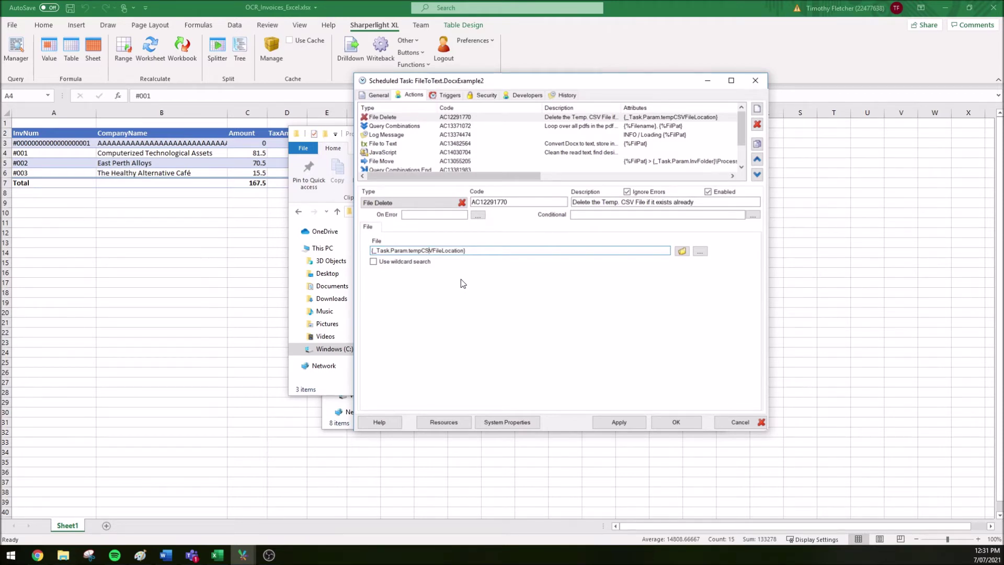
# Open the Query Combinations action's query and examine its mode, product, table, folder, sub folders and filename filters
pyautogui.click(449, 126)
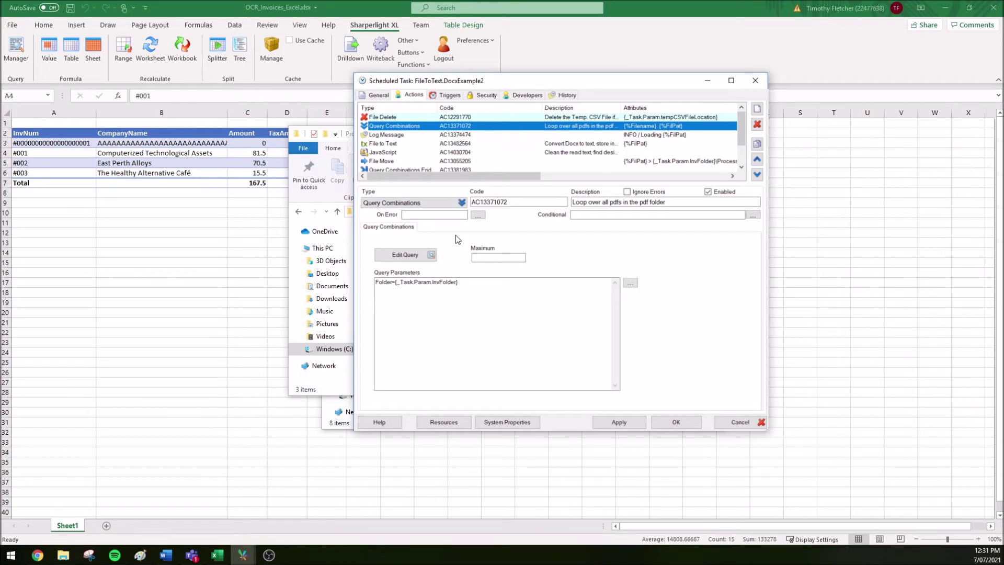
pyautogui.click(405, 254)
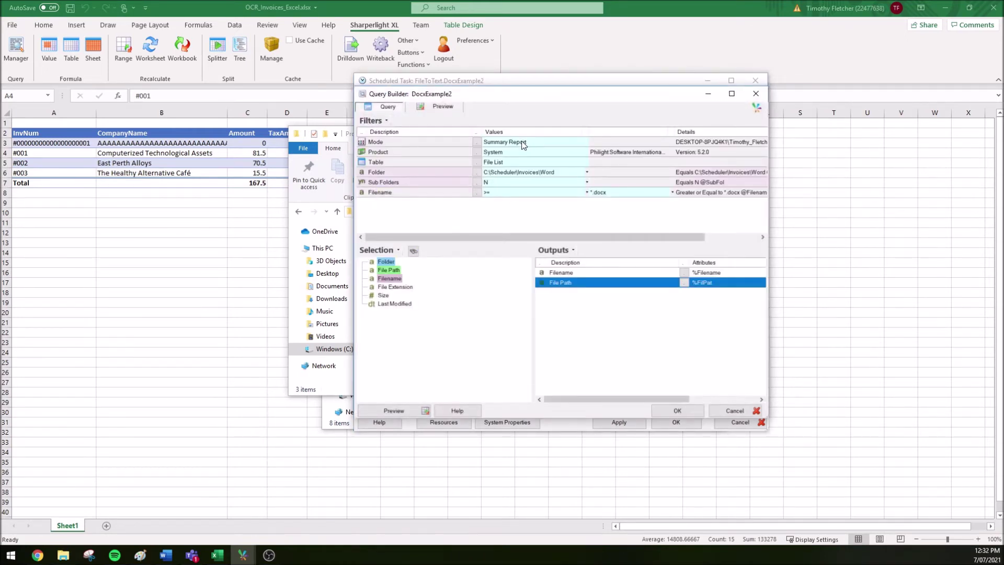
pyautogui.click(523, 143)
pyautogui.click(524, 155)
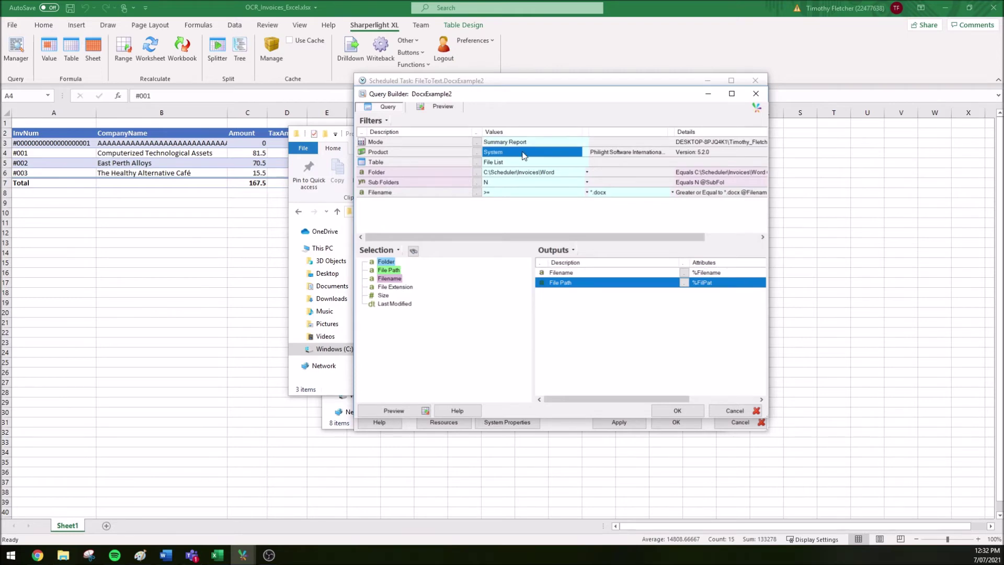
pyautogui.click(527, 163)
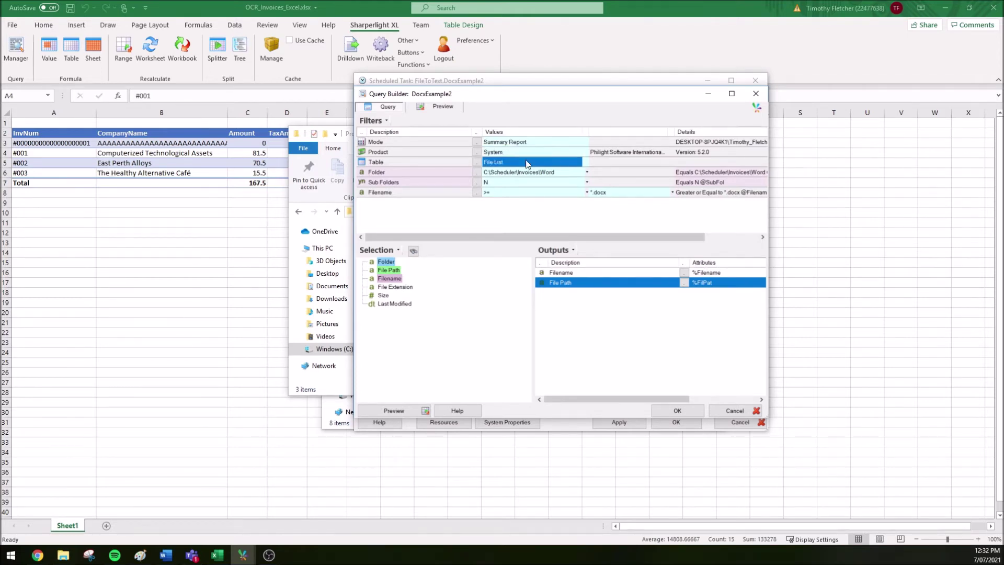
pyautogui.click(553, 175)
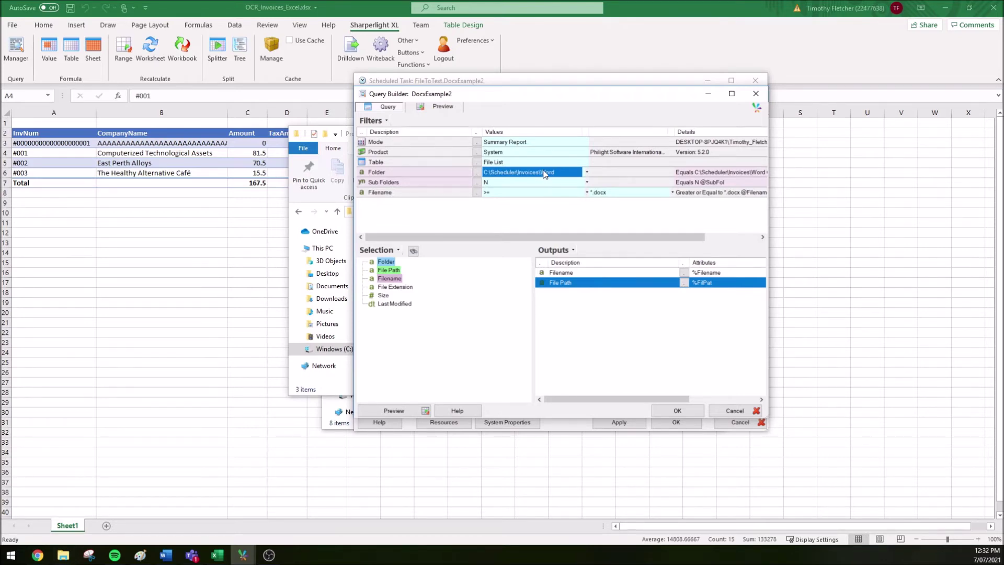
pyautogui.click(516, 184)
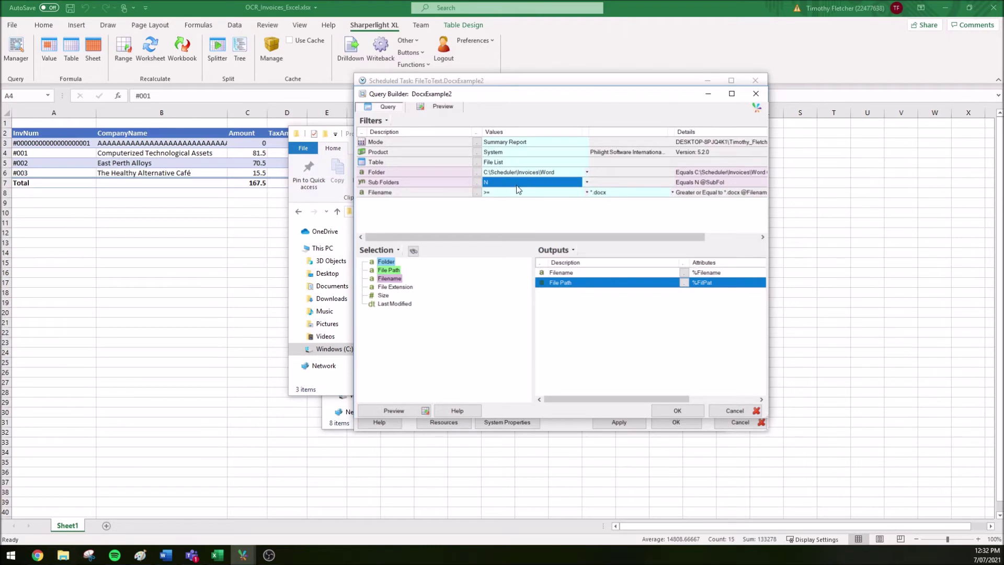
pyautogui.click(517, 193)
pyautogui.click(607, 193)
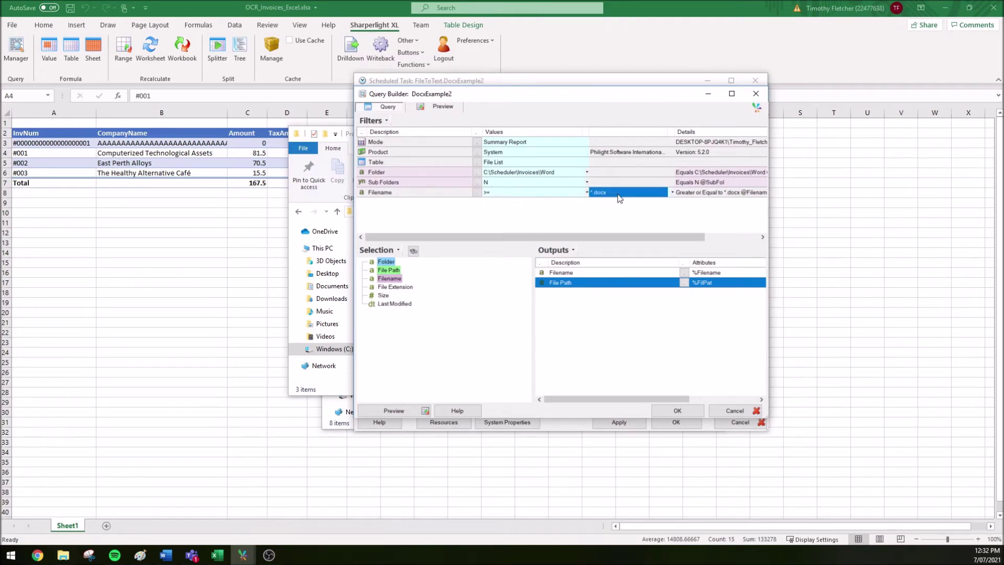
# Examine the query's Filename and File Path outputs, then close the Query Builder without saving
pyautogui.click(410, 279)
pyautogui.click(567, 274)
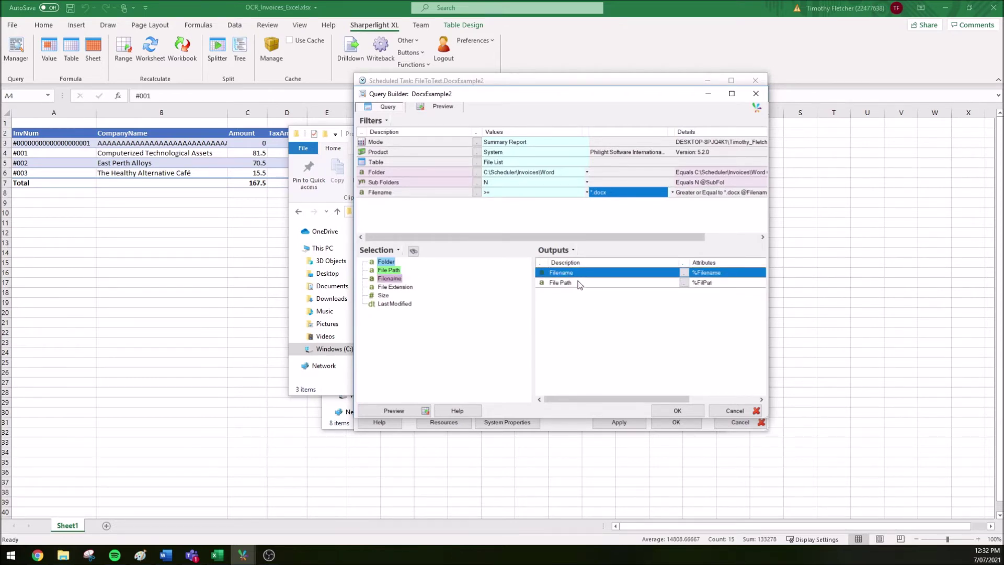
pyautogui.click(580, 285)
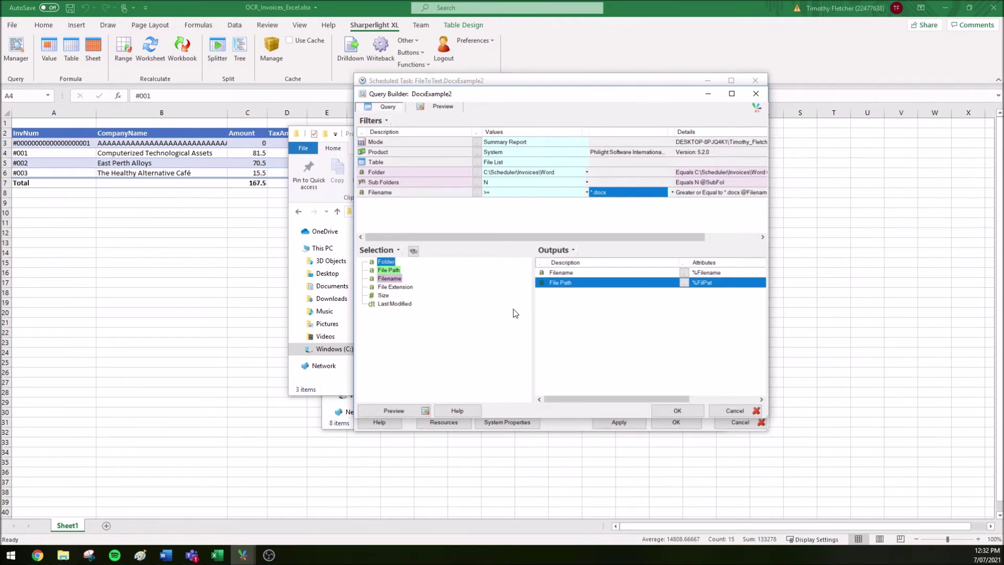
pyautogui.click(737, 412)
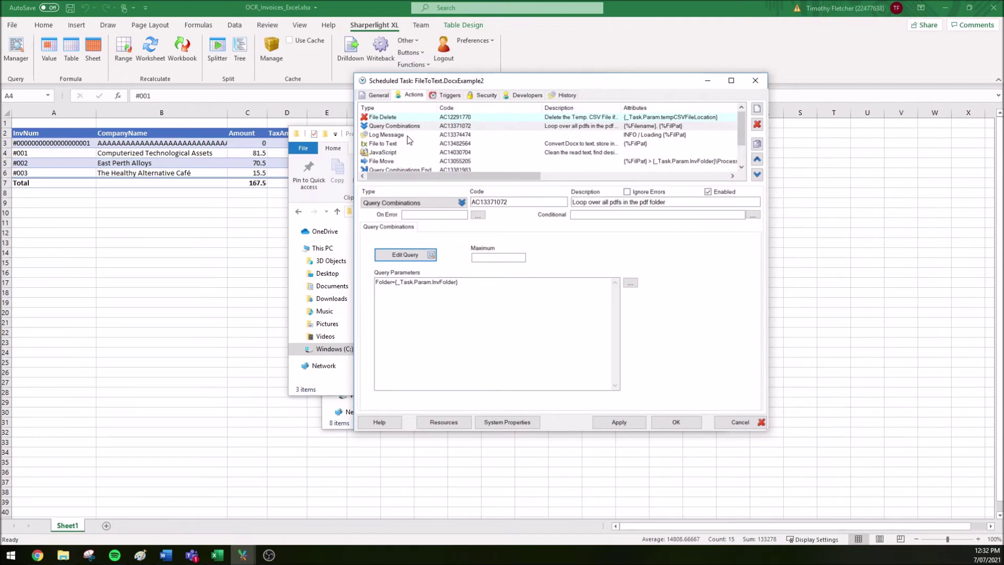
# Examine the Log Message action, then the File to Text action's source file and Text Match options
pyautogui.click(411, 135)
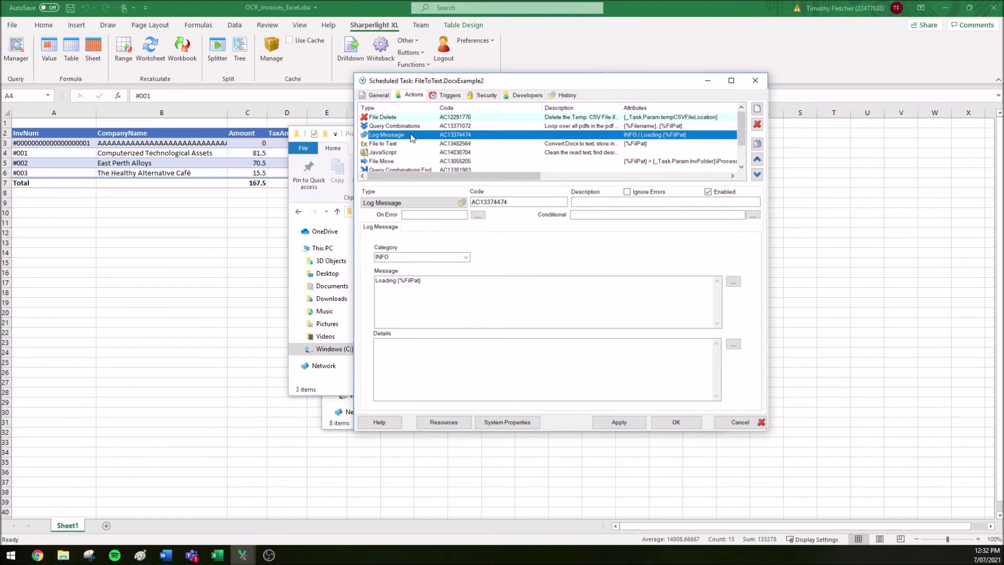
pyautogui.click(413, 144)
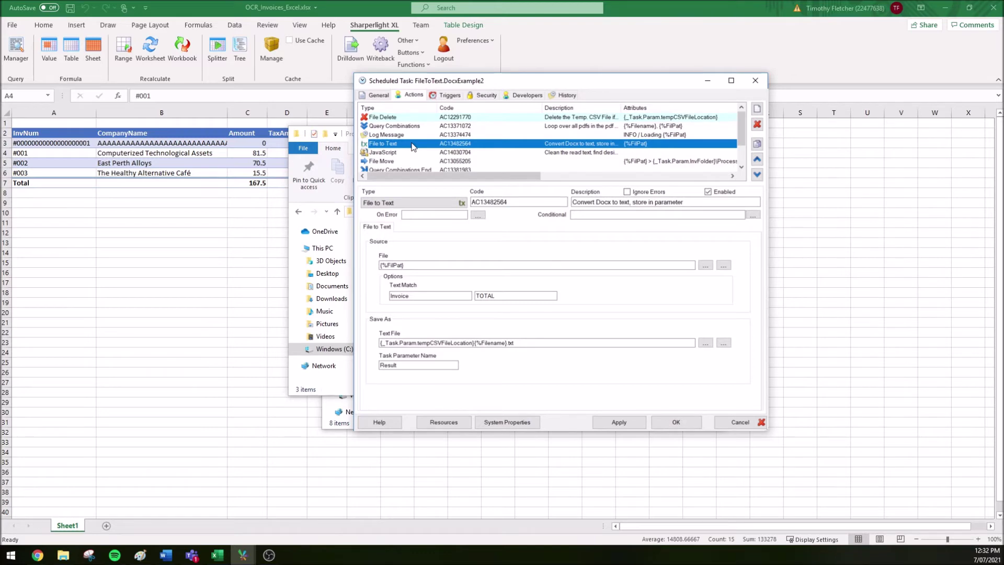
pyautogui.moveTo(383, 257)
pyautogui.click(419, 265)
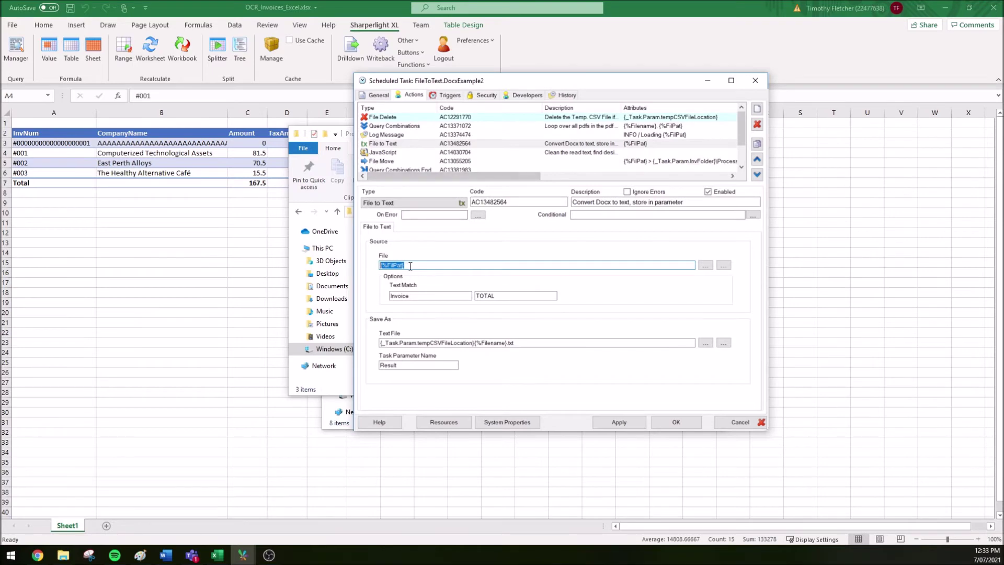
pyautogui.click(413, 296)
pyautogui.press('Tab')
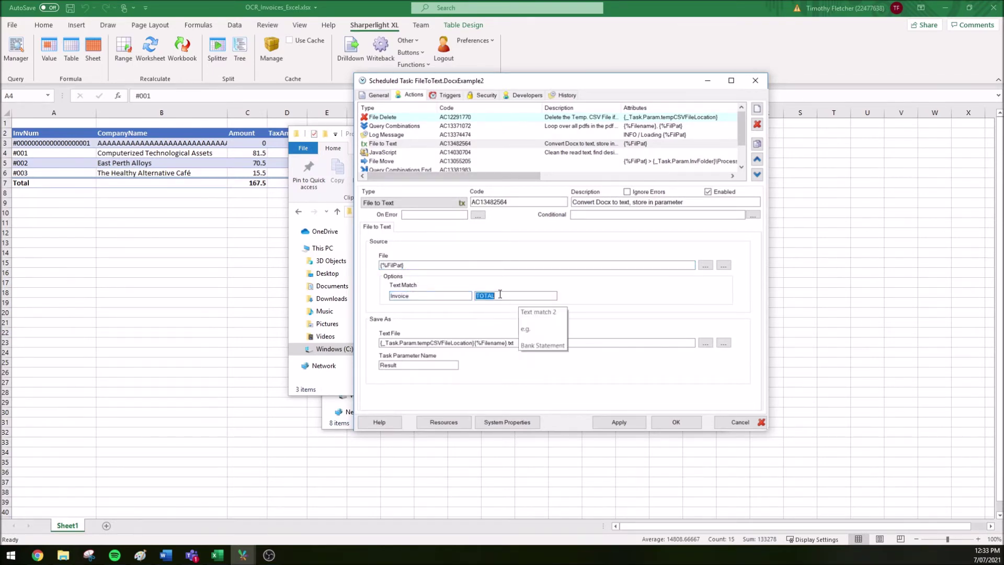
pyautogui.moveTo(414, 288)
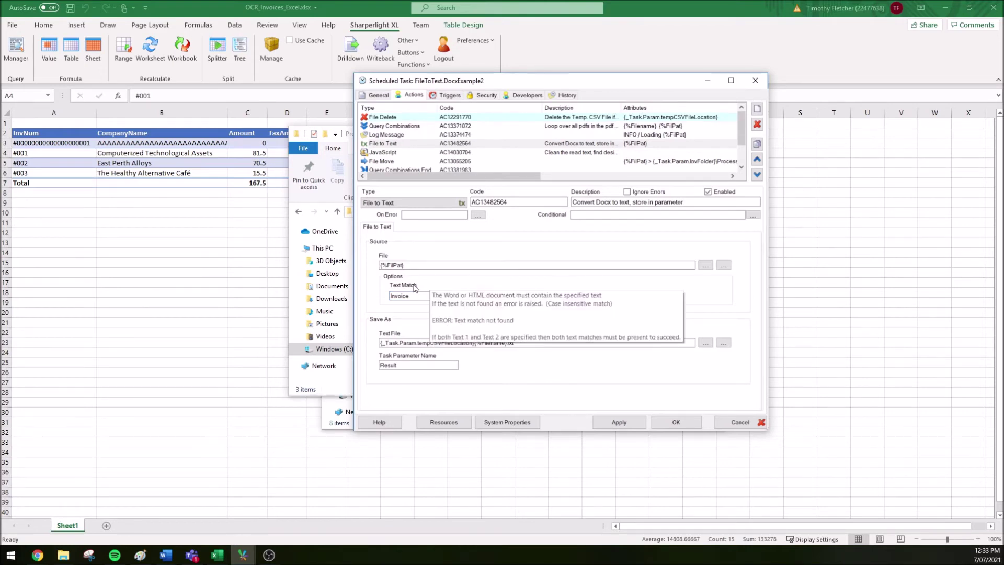
# Examine the File to Text action's Save As text file path and task parameter name
pyautogui.moveTo(401, 334)
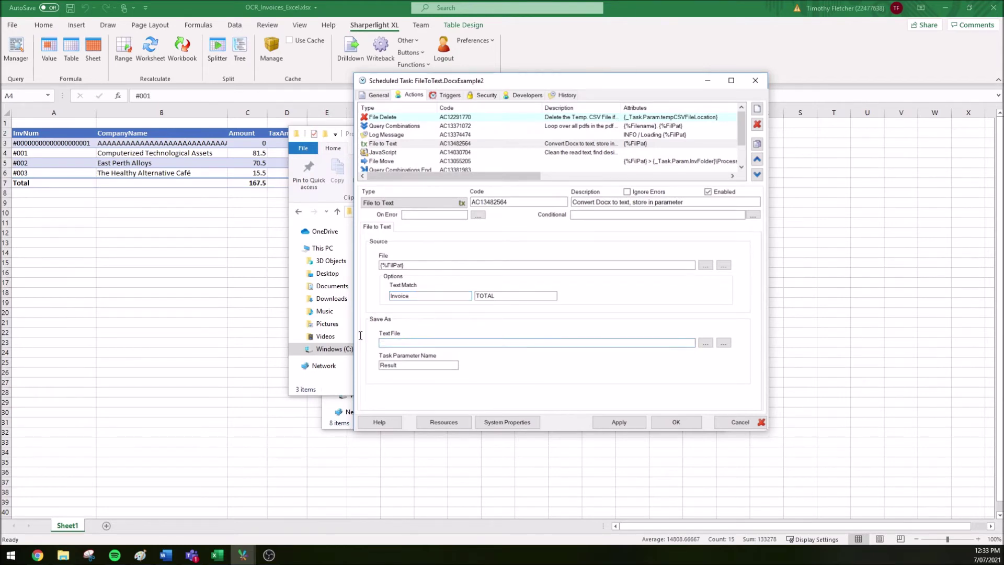
pyautogui.moveTo(528, 344); pyautogui.dragTo(368, 343)
pyautogui.doubleClick(438, 344)
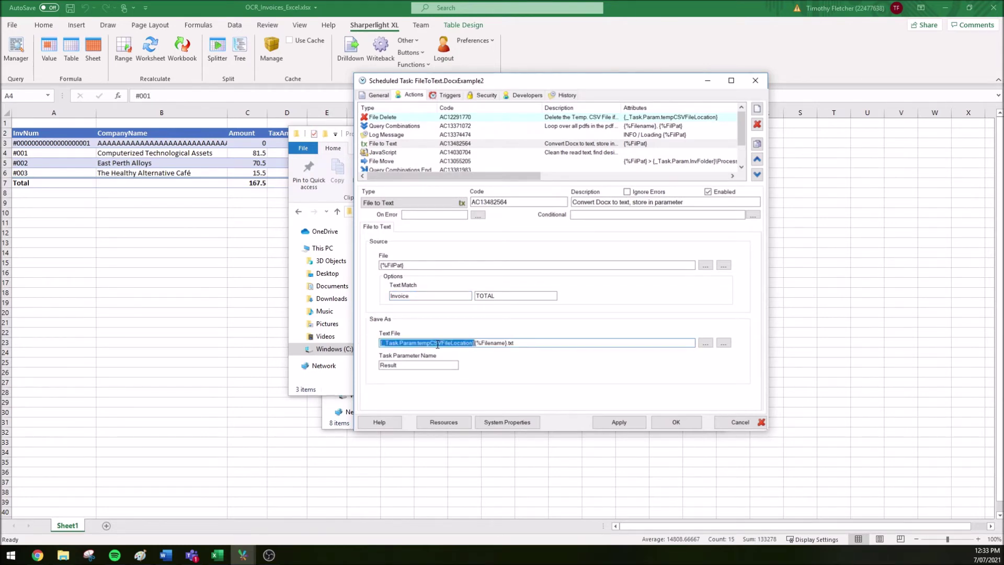
pyautogui.doubleClick(495, 344)
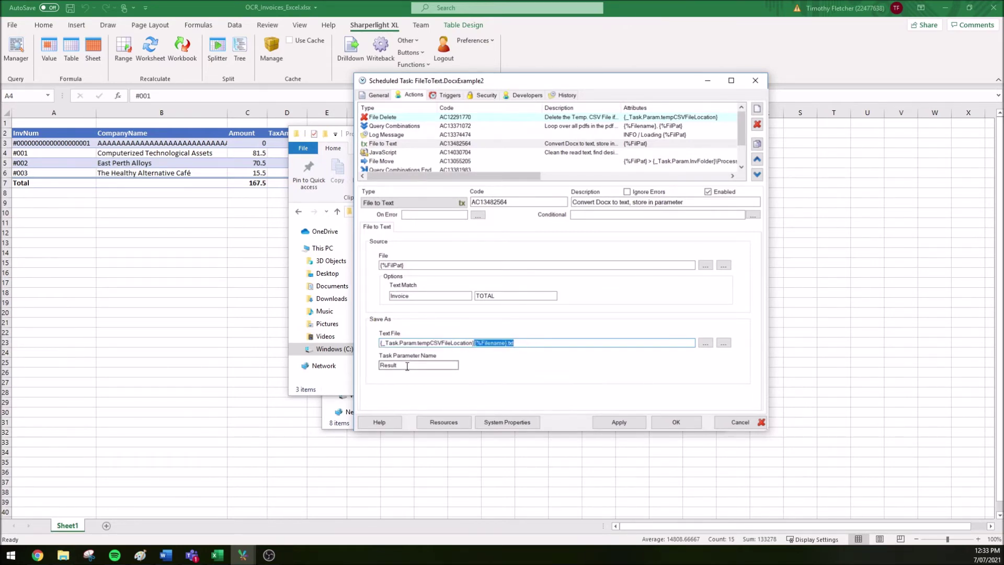
pyautogui.doubleClick(388, 366)
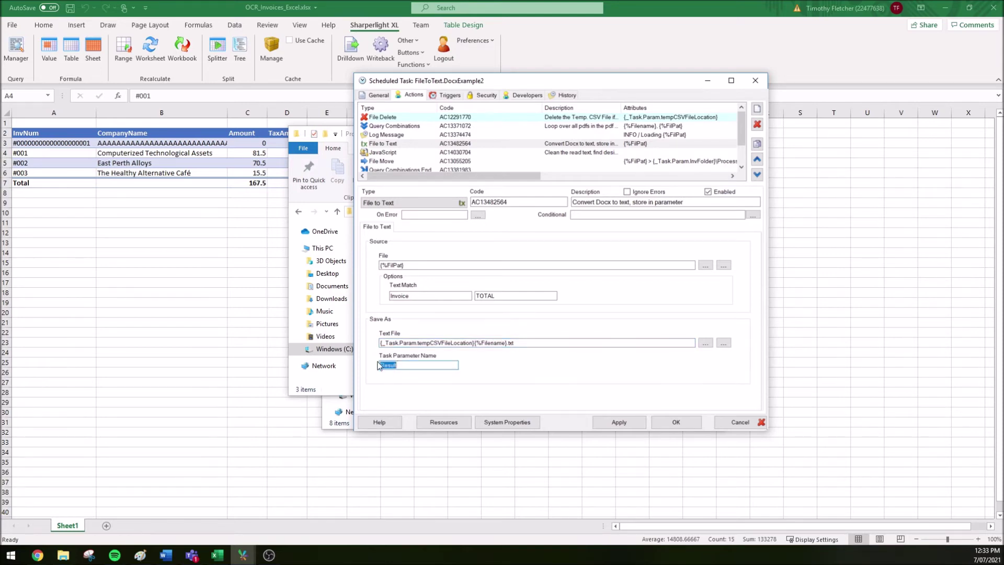
# Open the JavaScript action's script in a pop-out editor and examine the GroomNum and GroomText functions and the main body
pyautogui.click(393, 153)
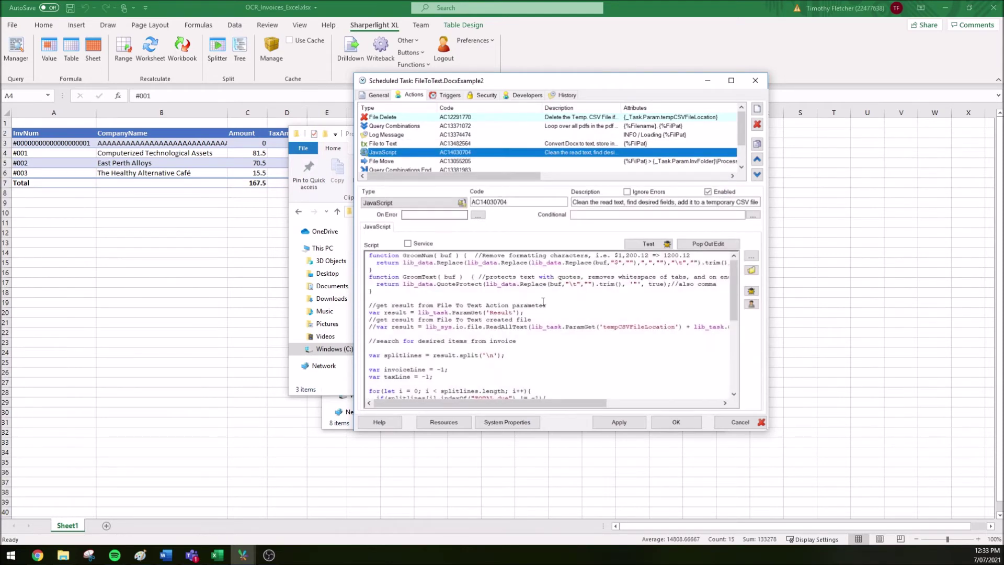
pyautogui.click(708, 244)
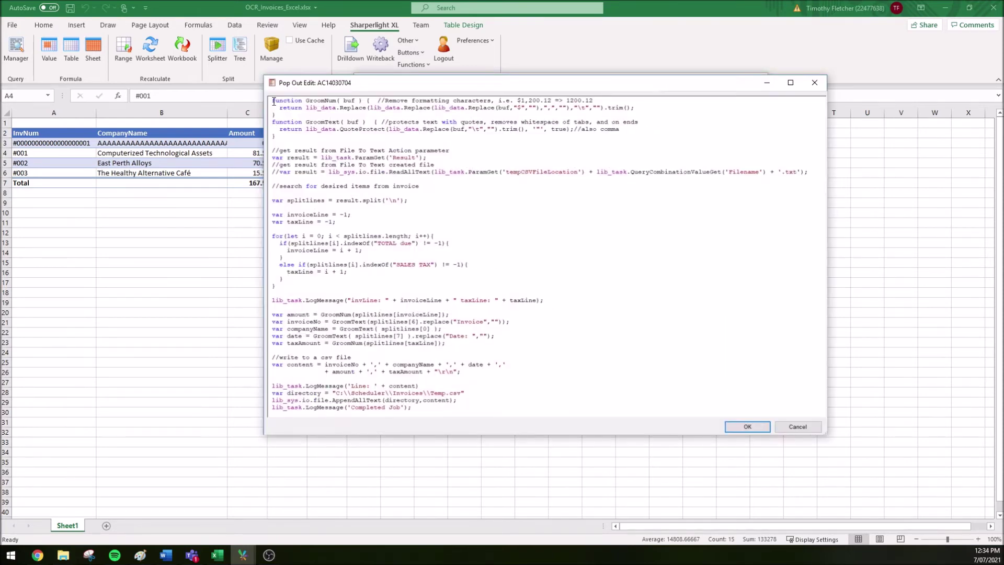
pyautogui.moveTo(273, 101); pyautogui.dragTo(294, 137)
pyautogui.click(291, 138)
pyautogui.moveTo(271, 151); pyautogui.dragTo(526, 365)
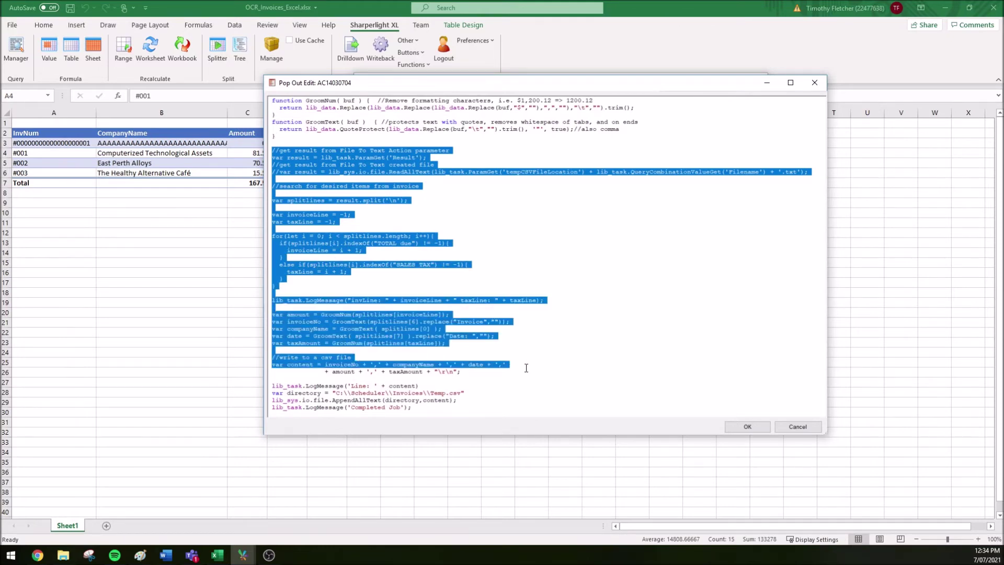
pyautogui.click(526, 368)
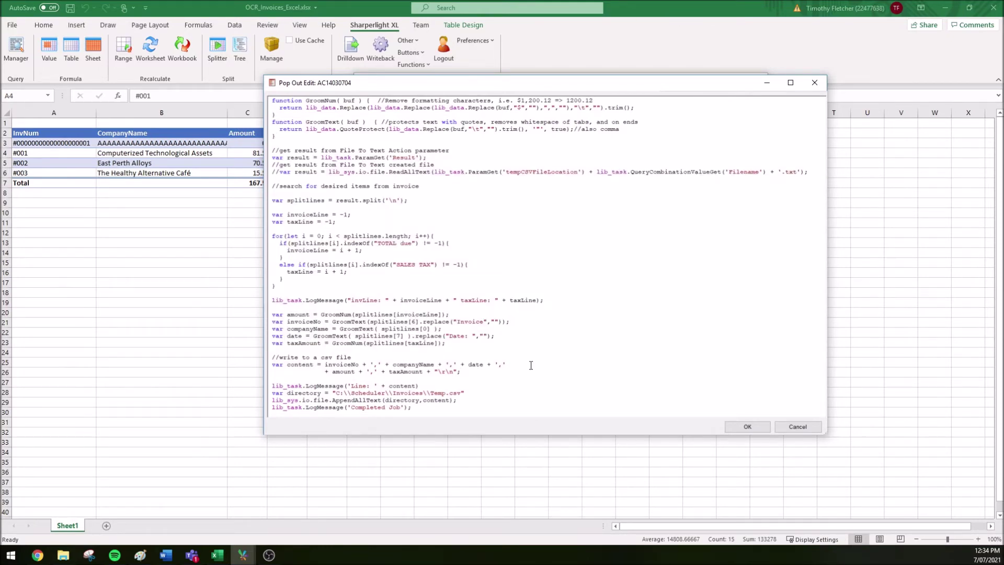
# Examine the script lines that get the result from the task parameter or from the created text file
pyautogui.moveTo(272, 158); pyautogui.dragTo(312, 159)
pyautogui.click(296, 158)
pyautogui.tripleClick(319, 158)
pyautogui.doubleClick(419, 157)
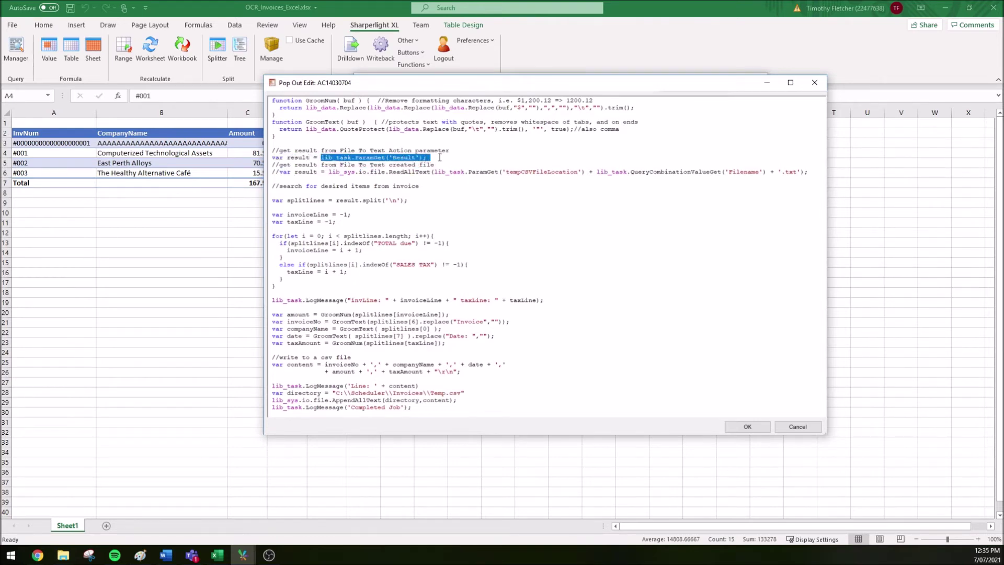
pyautogui.rightClick(413, 161)
pyautogui.click(300, 159)
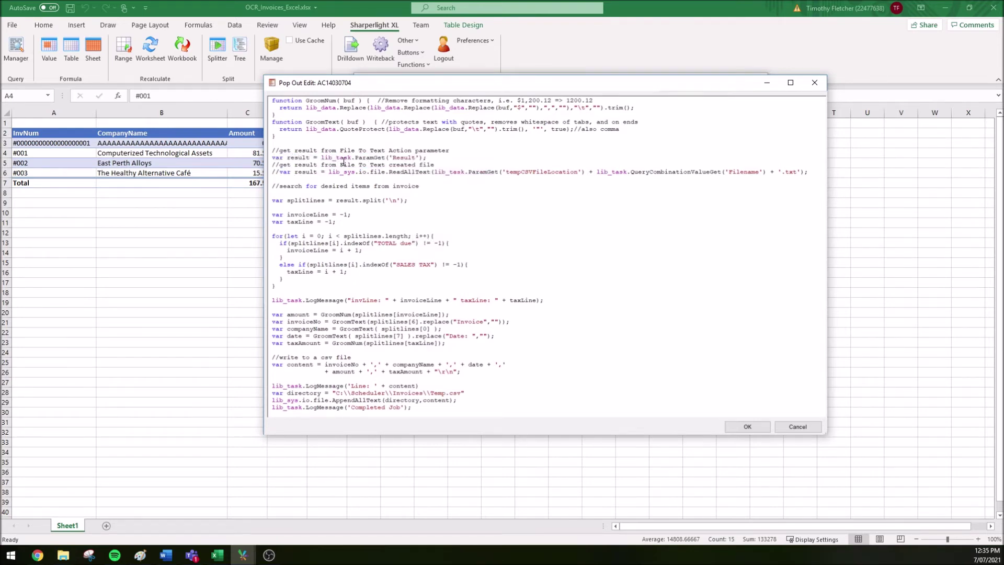
pyautogui.moveTo(272, 170); pyautogui.dragTo(821, 171)
pyautogui.click(821, 172)
# Examine how the script splits the result into lines and searches for "TOTAL due" and "SALES TAX" to set invoiceLine and taxLine
pyautogui.doubleClick(297, 202)
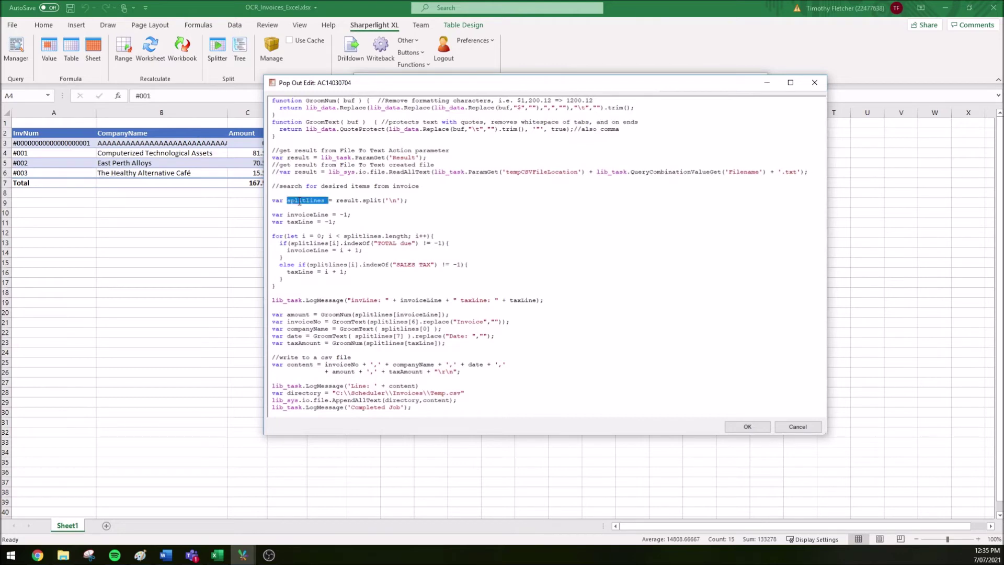
pyautogui.click(325, 216)
pyautogui.moveTo(378, 246); pyautogui.dragTo(407, 246)
pyautogui.click(315, 236)
pyautogui.moveTo(277, 210); pyautogui.dragTo(288, 286)
pyautogui.click(287, 286)
pyautogui.moveTo(379, 246); pyautogui.dragTo(432, 264)
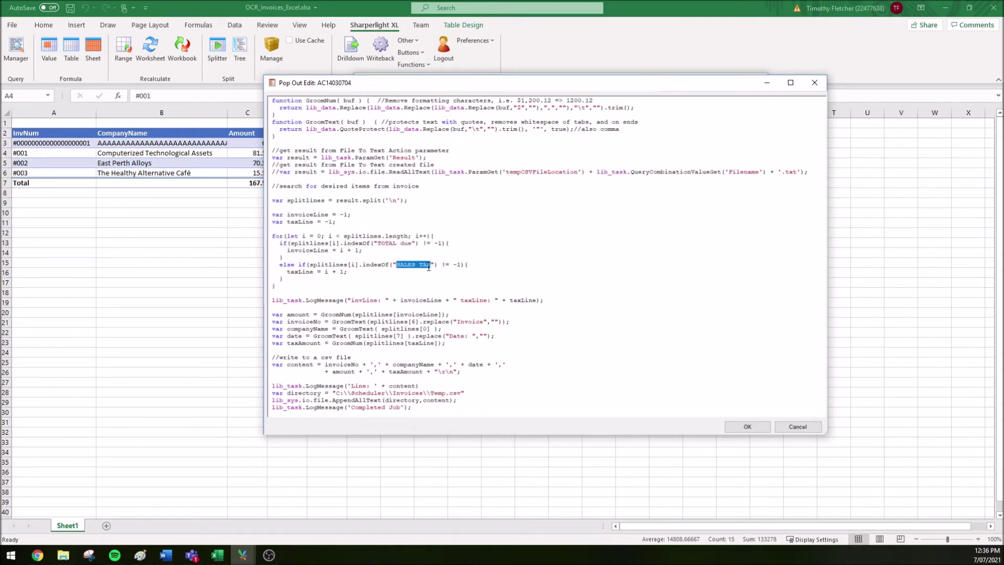
pyautogui.click(397, 286)
pyautogui.doubleClick(316, 214)
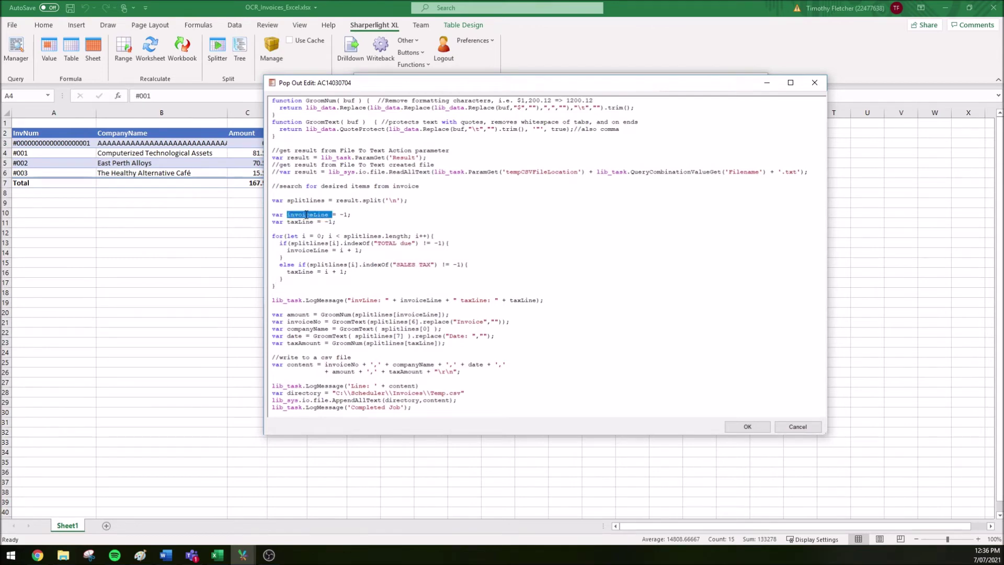
pyautogui.doubleClick(302, 222)
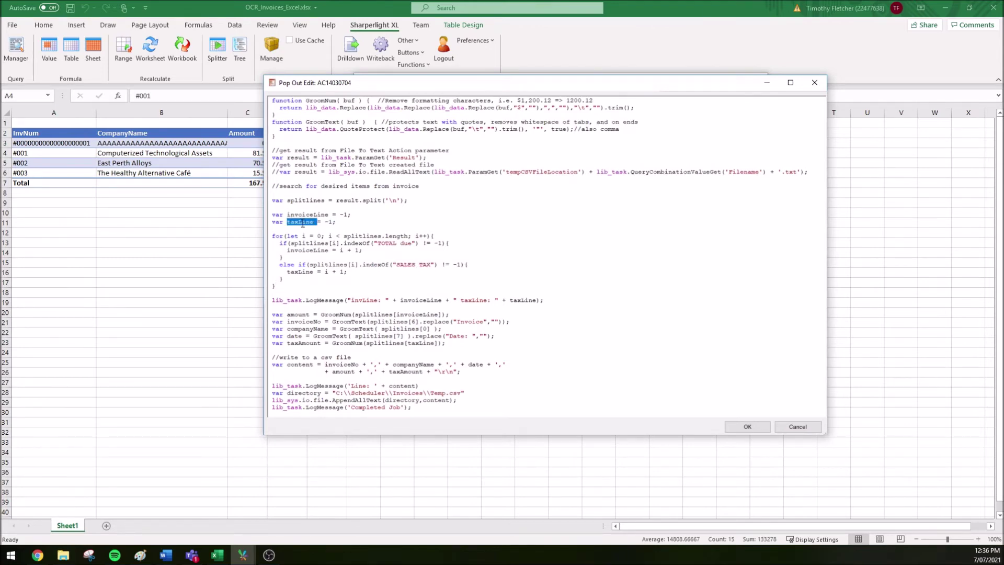
# Examine the script's invoice field variables and the comma-separated content string with its line ending
pyautogui.moveTo(326, 292); pyautogui.dragTo(311, 349)
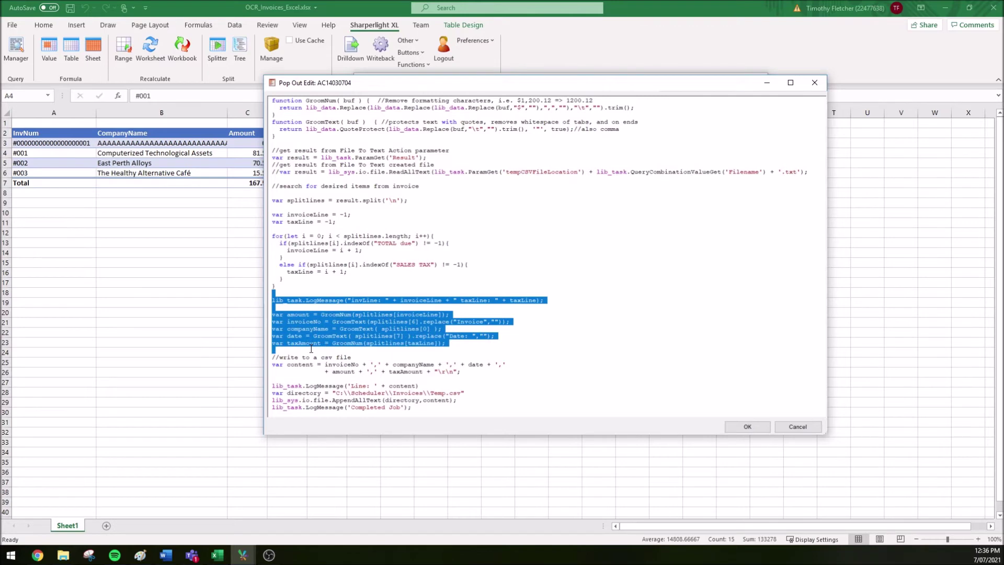
pyautogui.click(311, 351)
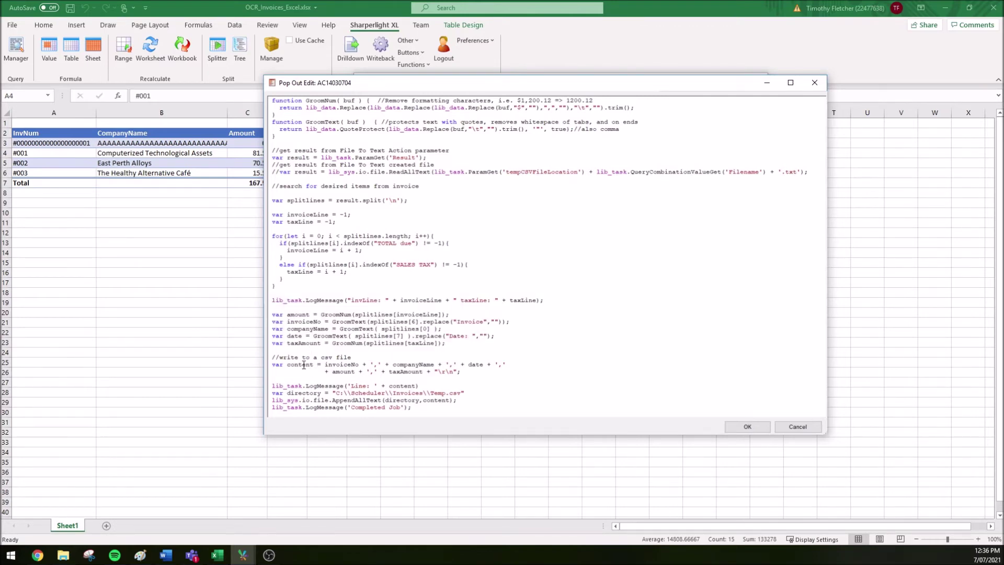
pyautogui.doubleClick(302, 365)
pyautogui.moveTo(326, 364); pyautogui.dragTo(476, 378)
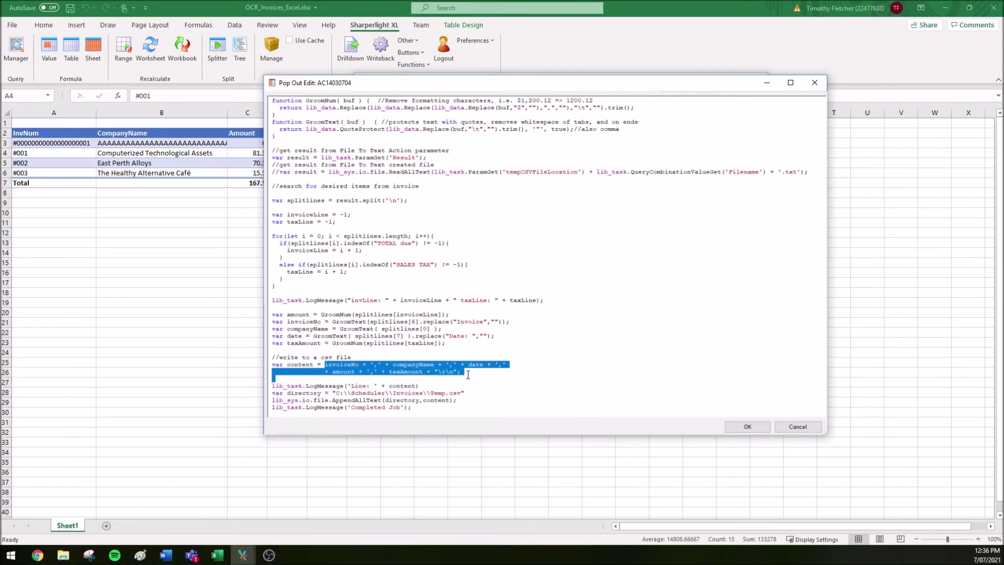
pyautogui.click(469, 375)
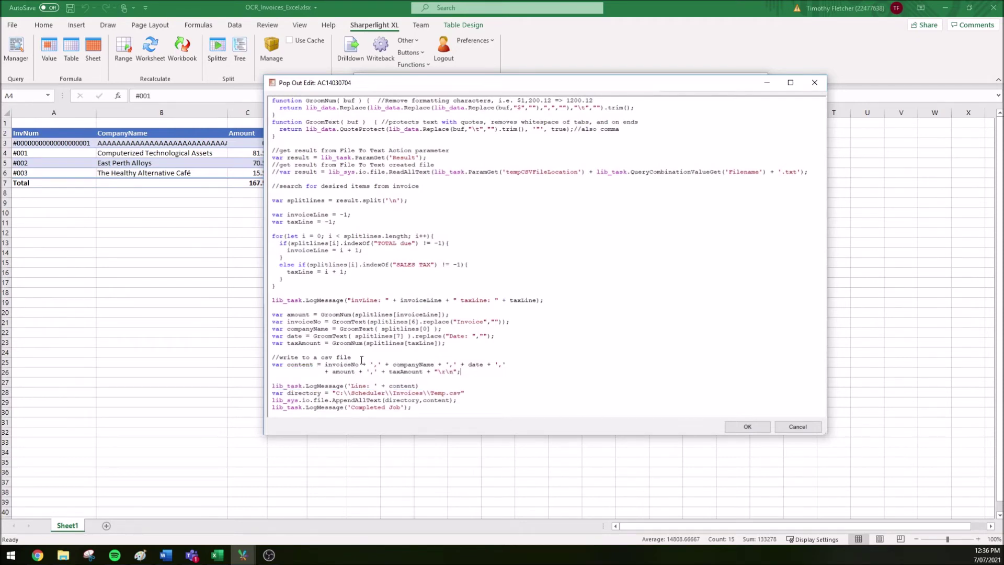
pyautogui.moveTo(439, 373); pyautogui.dragTo(460, 373)
pyautogui.click(485, 374)
# Examine the script's Temp.csv directory variable and append line, then close the pop-out editor without saving
pyautogui.tripleClick(295, 393)
pyautogui.click(325, 390)
pyautogui.moveTo(336, 393); pyautogui.dragTo(475, 393)
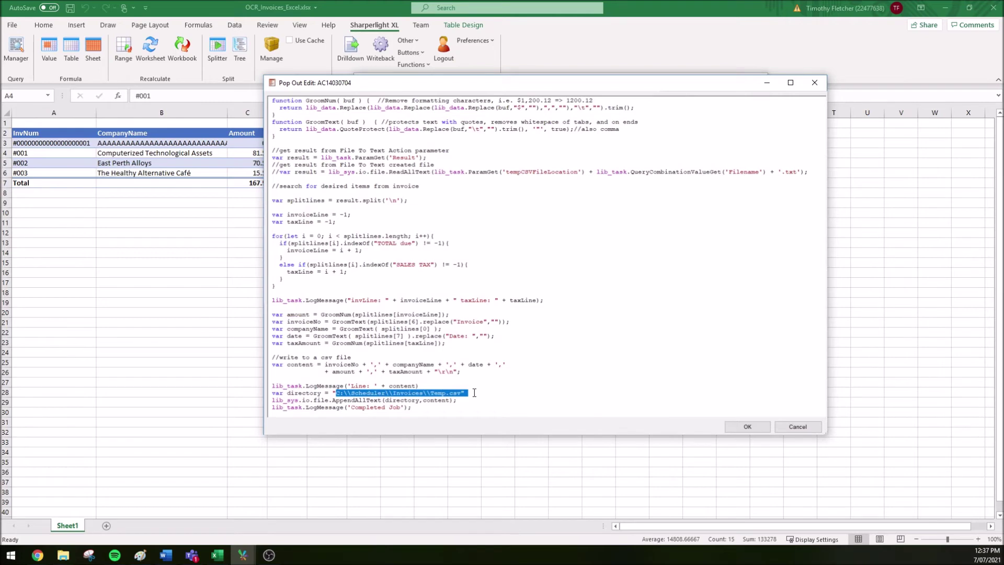
pyautogui.click(475, 392)
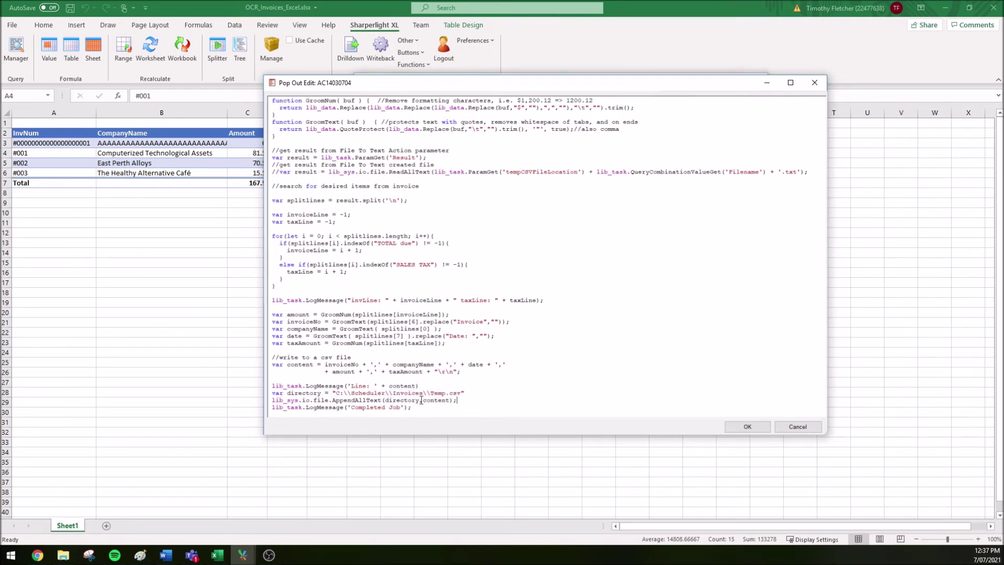
pyautogui.click(799, 429)
# Examine the File Move action's file and new location, then show the Query Combinations End action
pyautogui.click(413, 251)
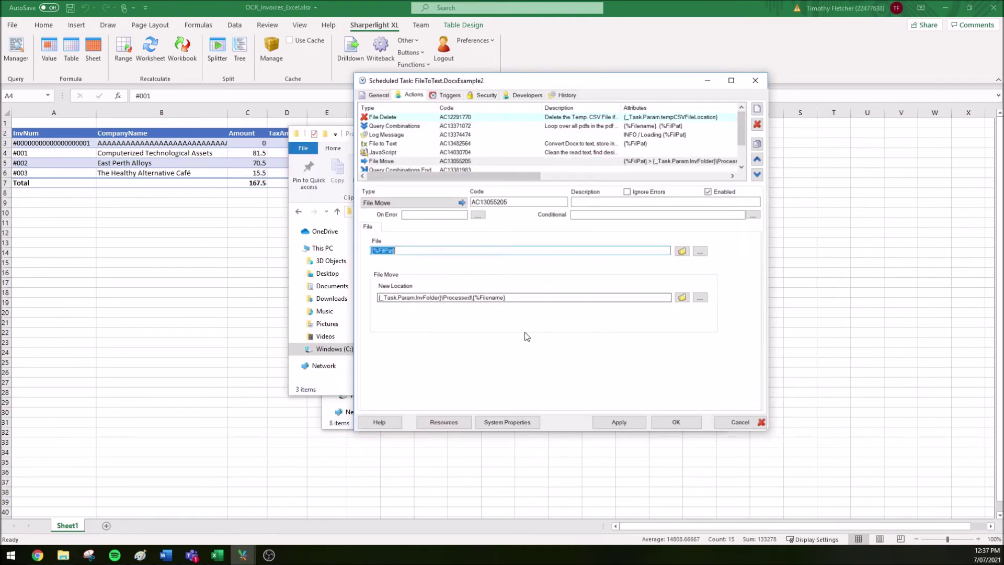
pyautogui.click(522, 298)
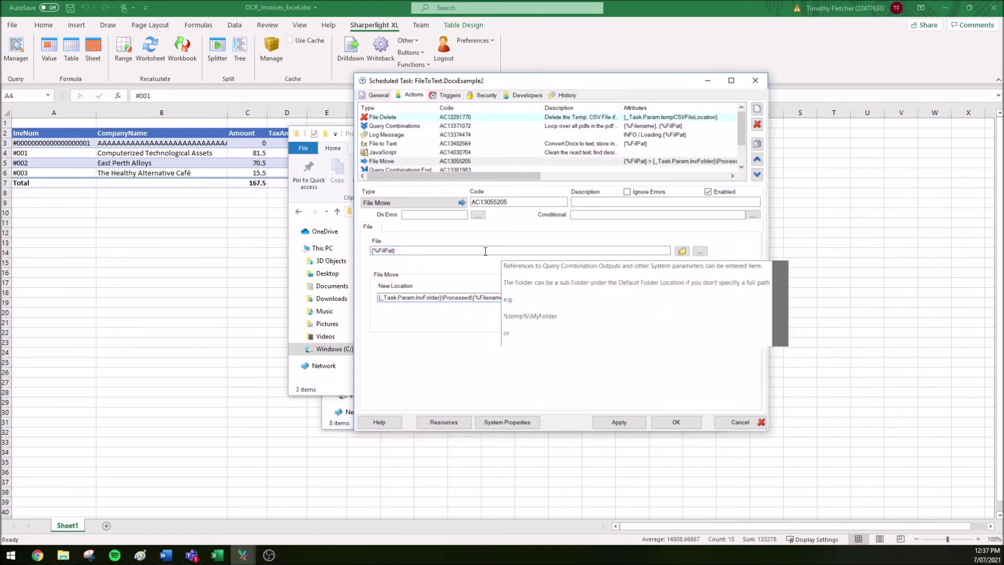
pyautogui.scroll(-1, 404, 152)
pyautogui.click(402, 144)
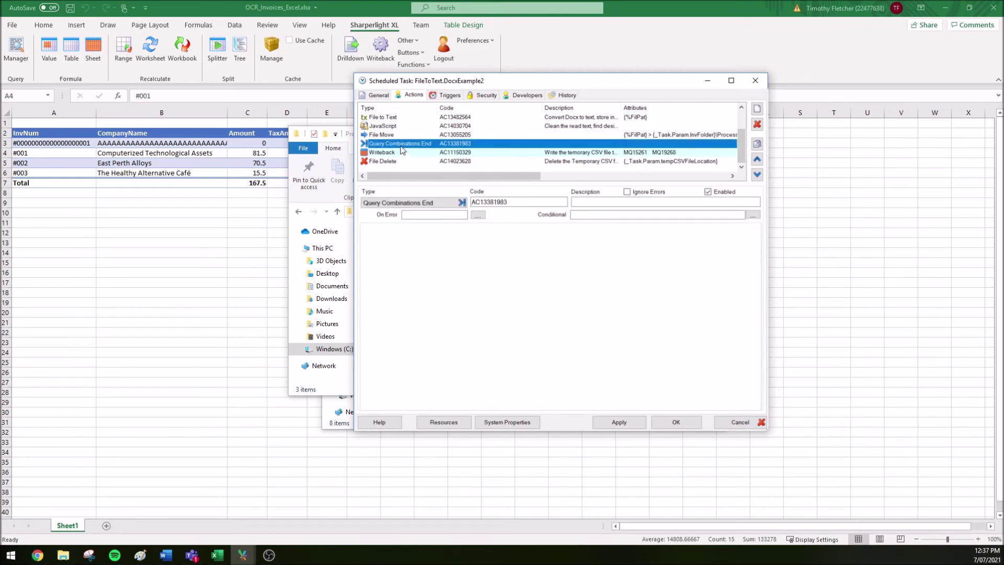
# Show the Writeback action and examine its CSV File source type and filename parameter
pyautogui.click(399, 153)
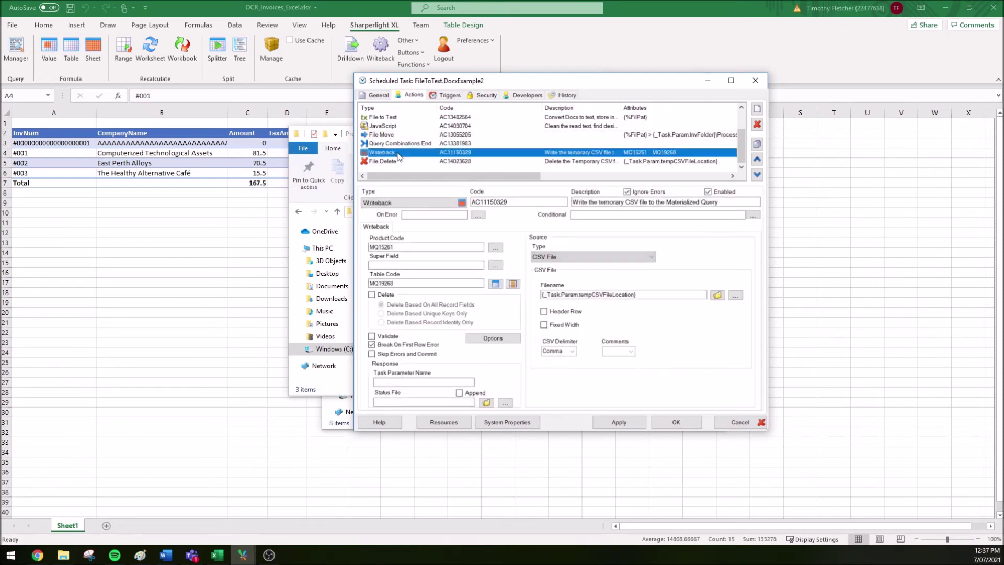
pyautogui.click(571, 260)
pyautogui.click(564, 270)
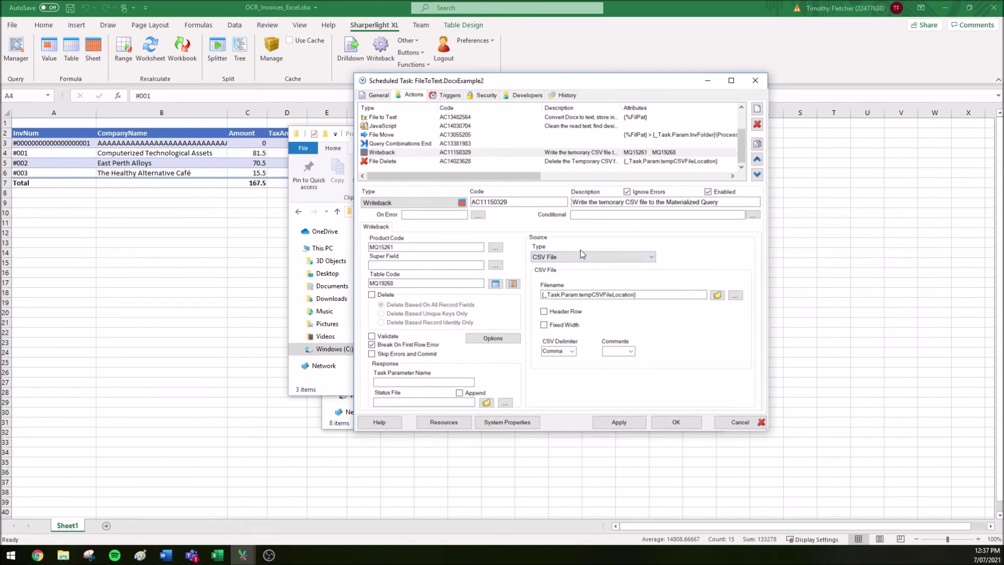
pyautogui.moveTo(612, 294)
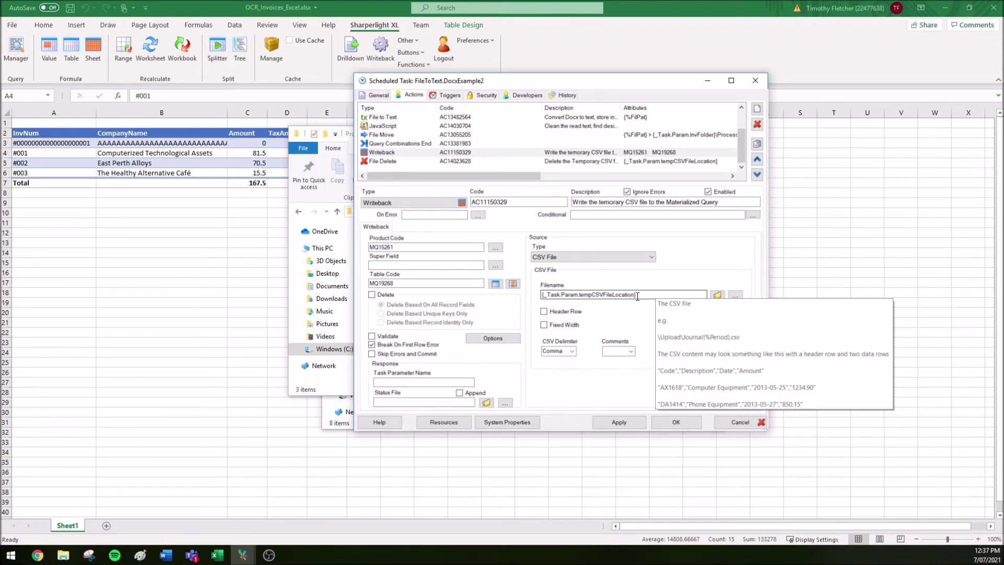
# Examine the Writeback column index mappings for InvNum, CompanyName, Amount, TaxAmount and InvDate, then close the mapping dialog without saving
pyautogui.click(513, 283)
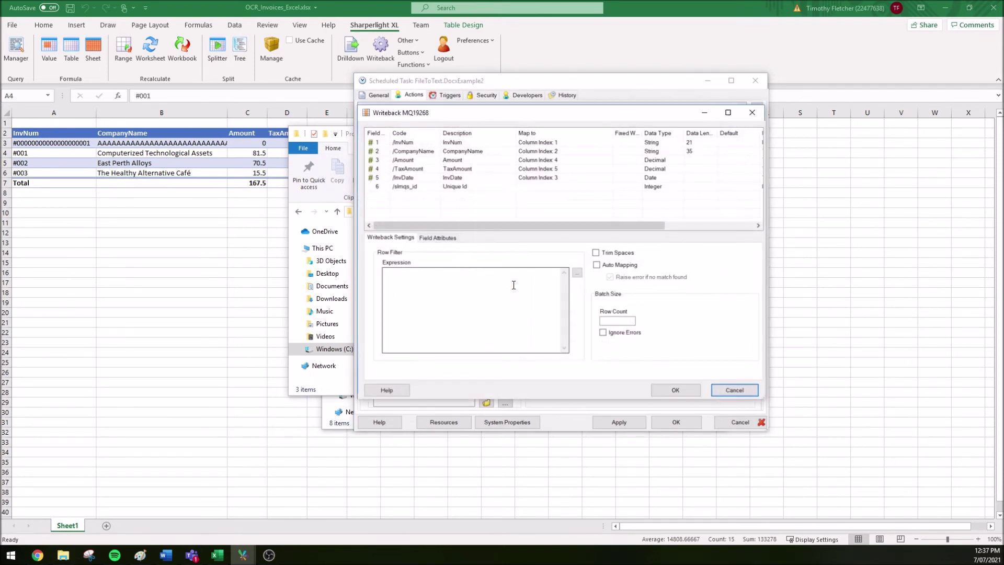
pyautogui.click(495, 142)
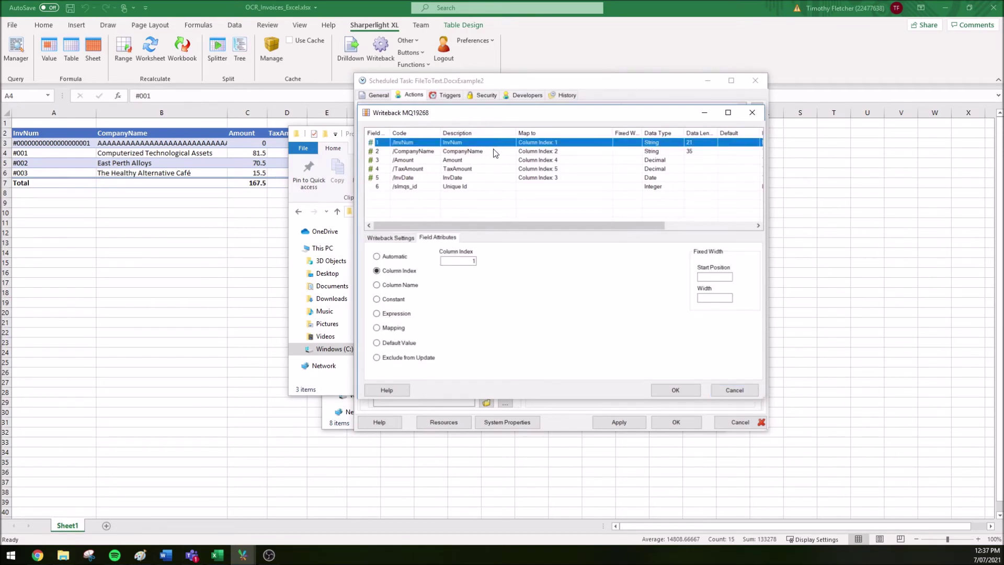
pyautogui.click(495, 151)
pyautogui.click(496, 160)
pyautogui.click(496, 168)
pyautogui.click(494, 177)
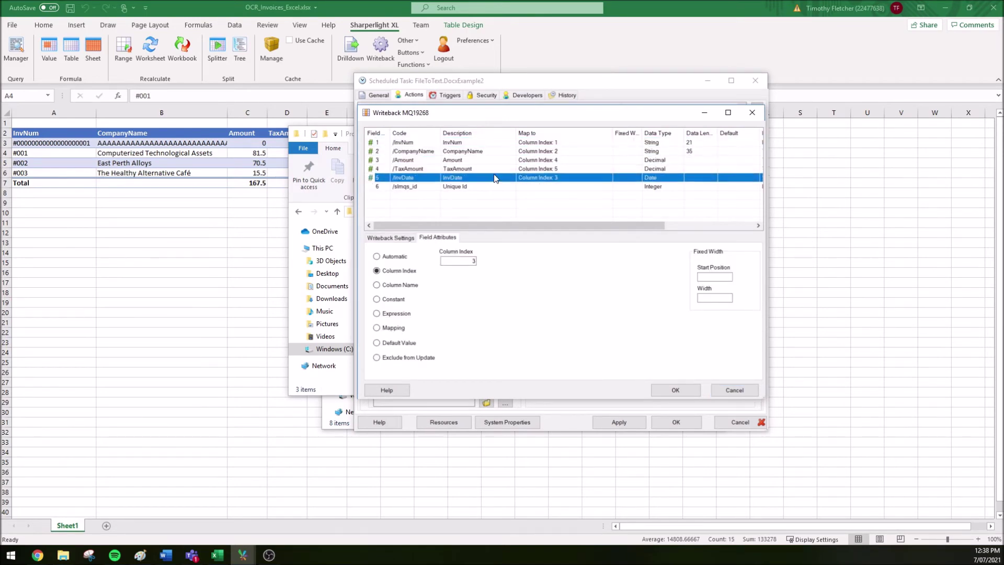
pyautogui.click(735, 389)
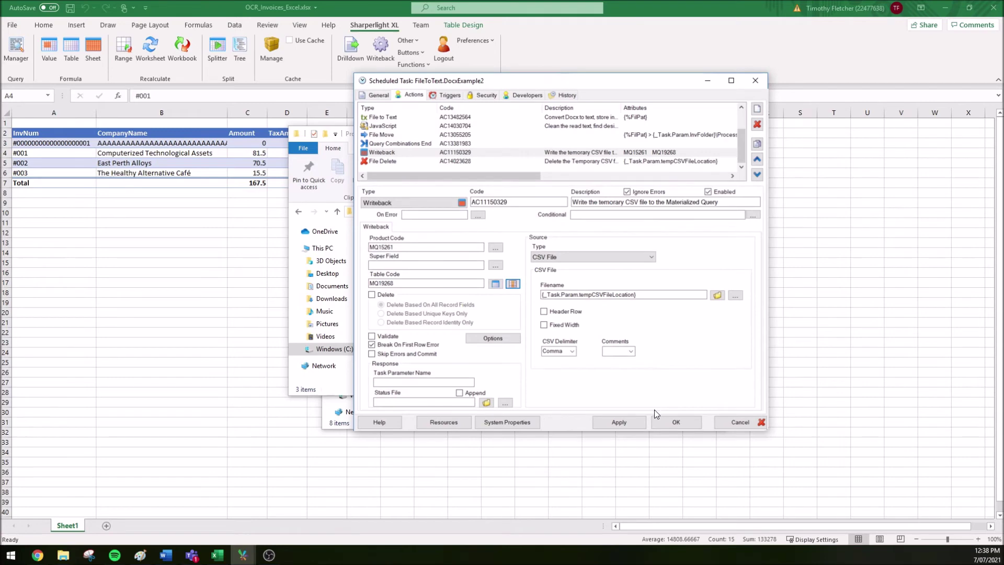
# Close the DocxExample2 task's settings and execute the task from the Scheduler list
pyautogui.click(634, 426)
pyautogui.click(749, 426)
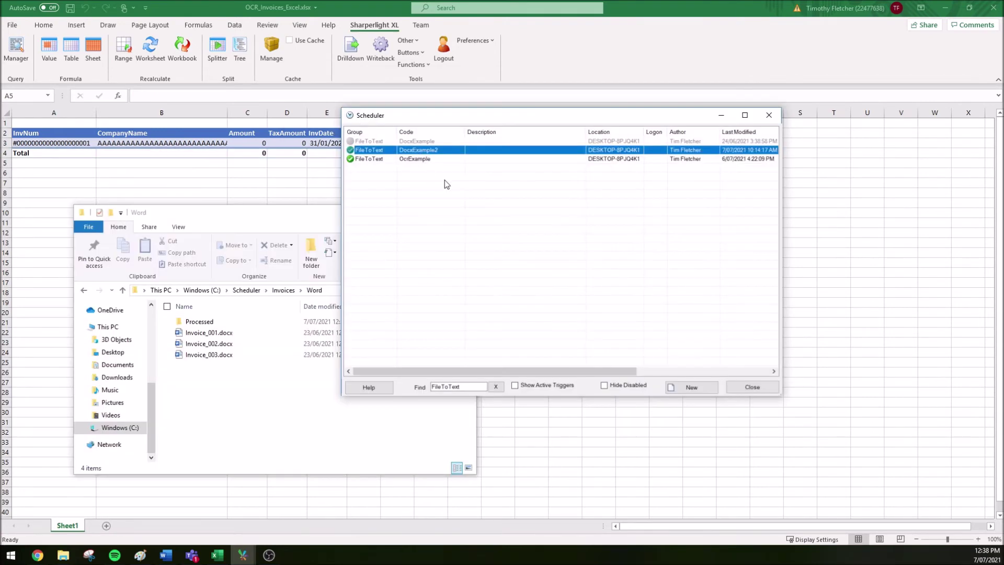
pyautogui.rightClick(419, 150)
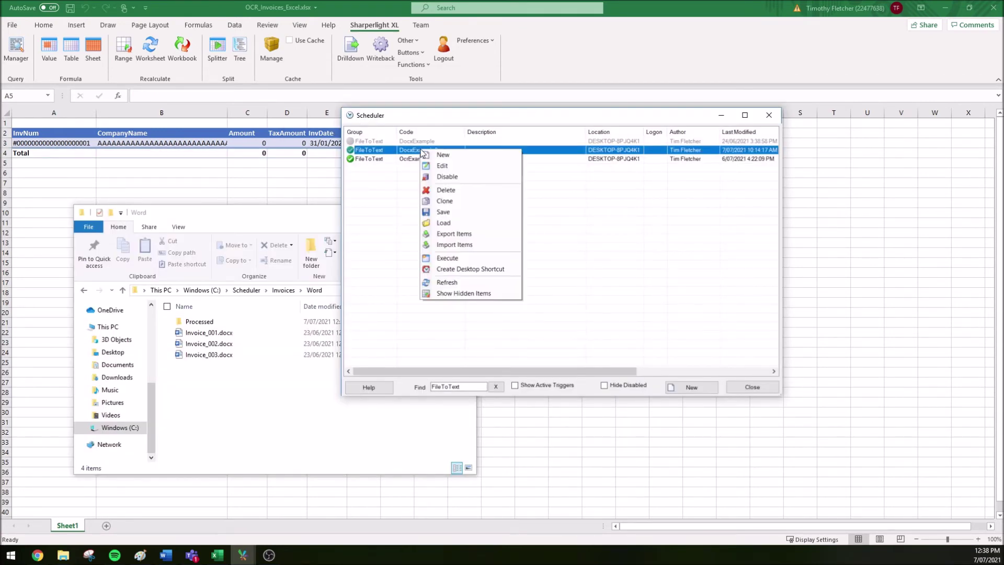
pyautogui.click(445, 258)
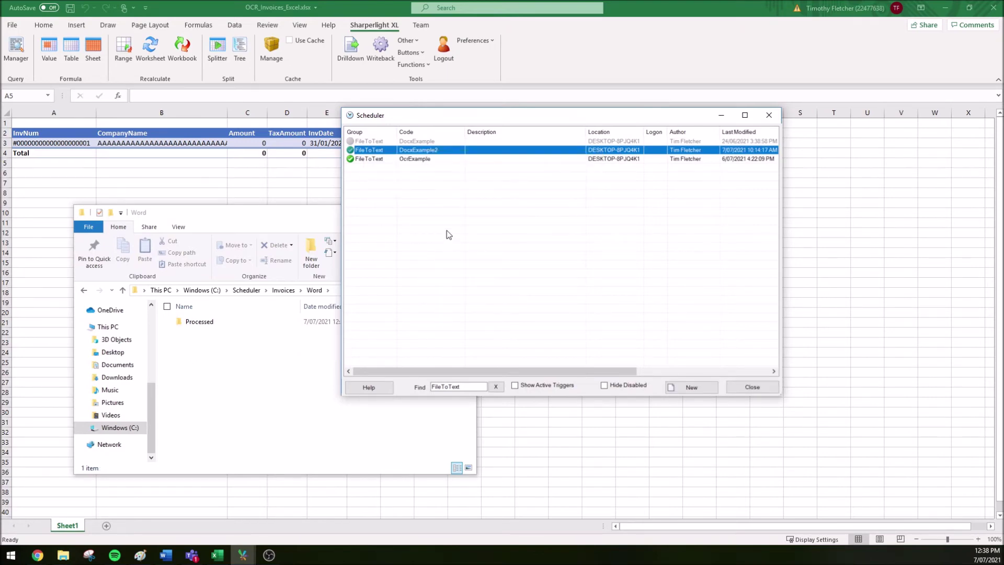
# Open the Word invoices' Processed folder to check the moved files, then view the loaded invoice rows in the Excel table
pyautogui.click(220, 327)
pyautogui.doubleClick(219, 326)
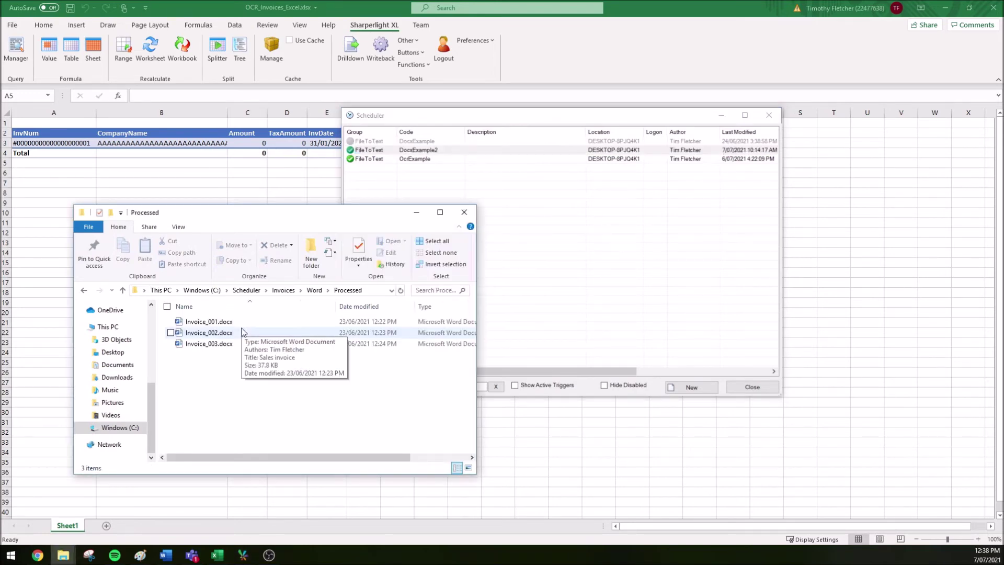
pyautogui.click(136, 173)
pyautogui.click(176, 165)
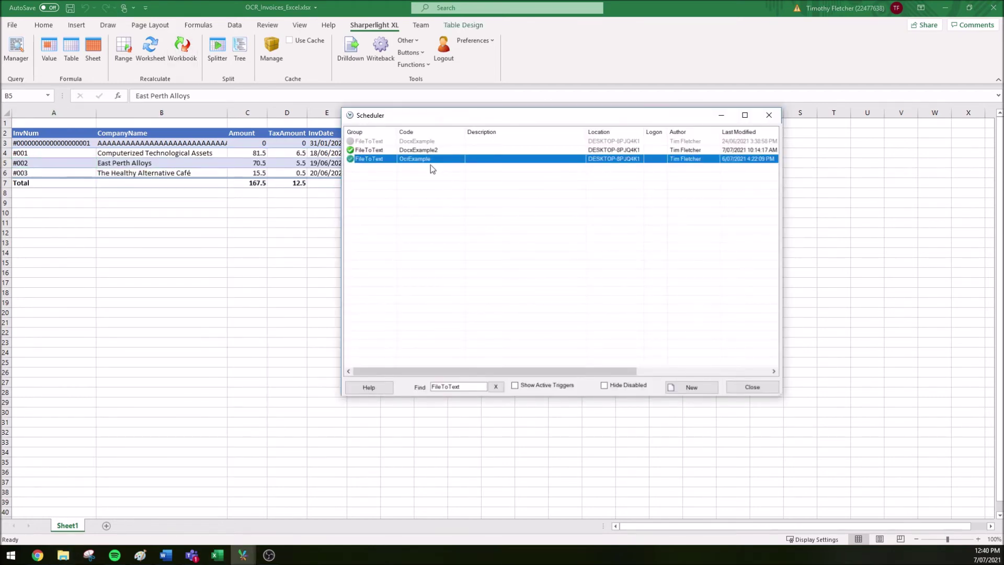
# Open the OcrExample scheduled task and examine its code, description, comments and author details
pyautogui.doubleClick(431, 165)
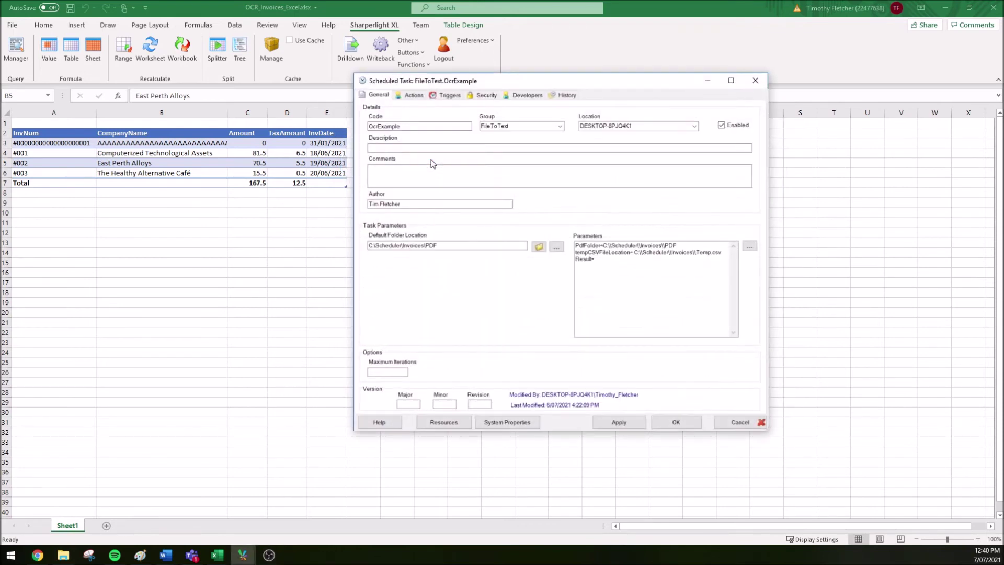
pyautogui.doubleClick(394, 126)
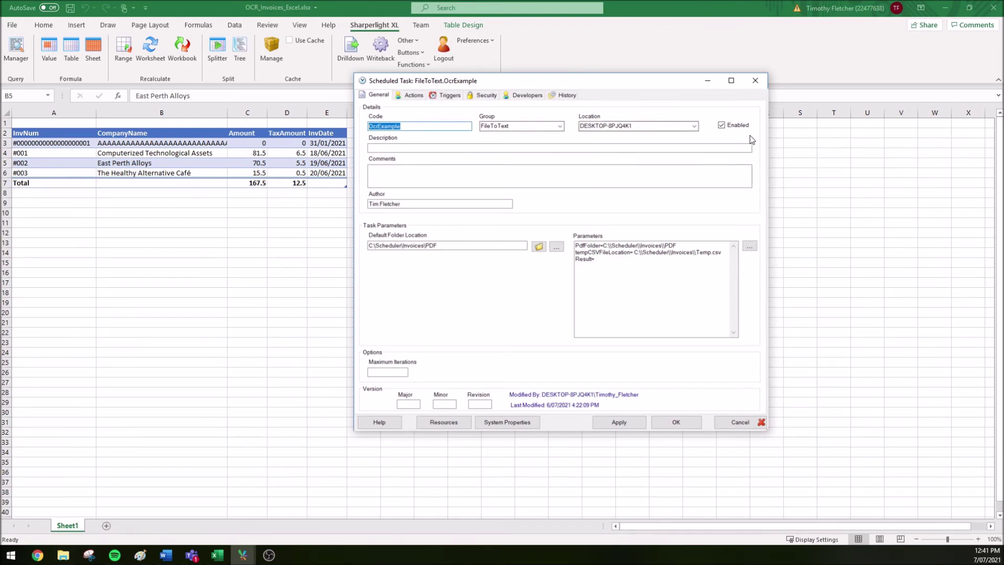
pyautogui.click(430, 148)
pyautogui.click(432, 167)
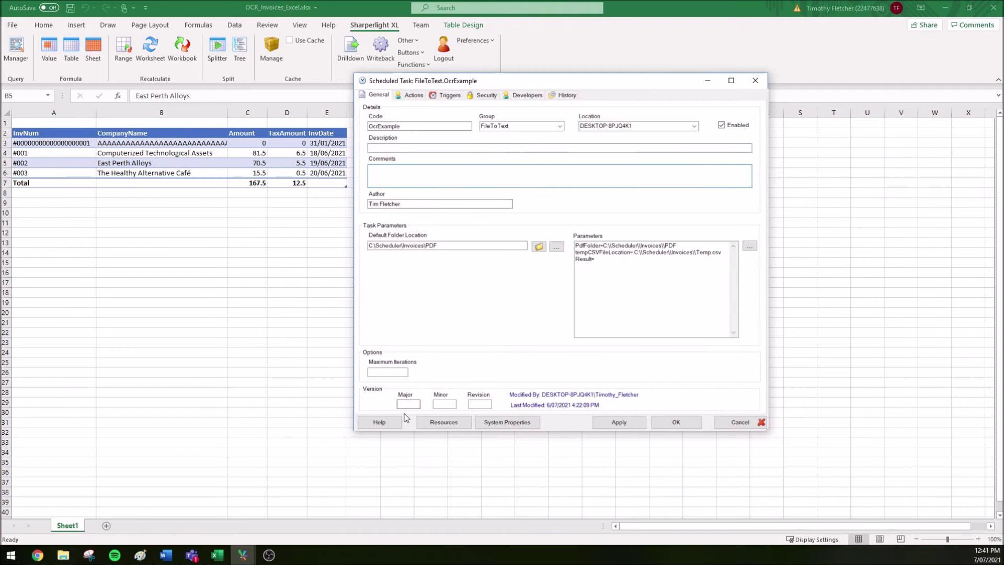
pyautogui.moveTo(408, 203); pyautogui.dragTo(367, 197)
# Examine OcrExample's default folder location and its PdfFolder, tempCSVFileLocation and Result task parameters
pyautogui.moveTo(453, 246); pyautogui.dragTo(364, 245)
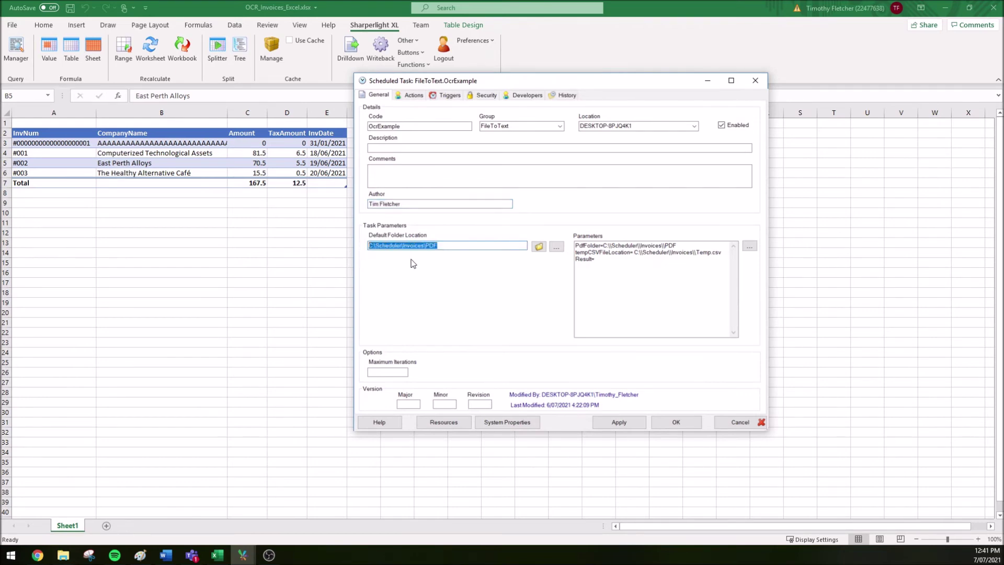
pyautogui.moveTo(622, 271); pyautogui.dragTo(575, 245)
pyautogui.click(602, 252)
pyautogui.moveTo(675, 245); pyautogui.dragTo(575, 246)
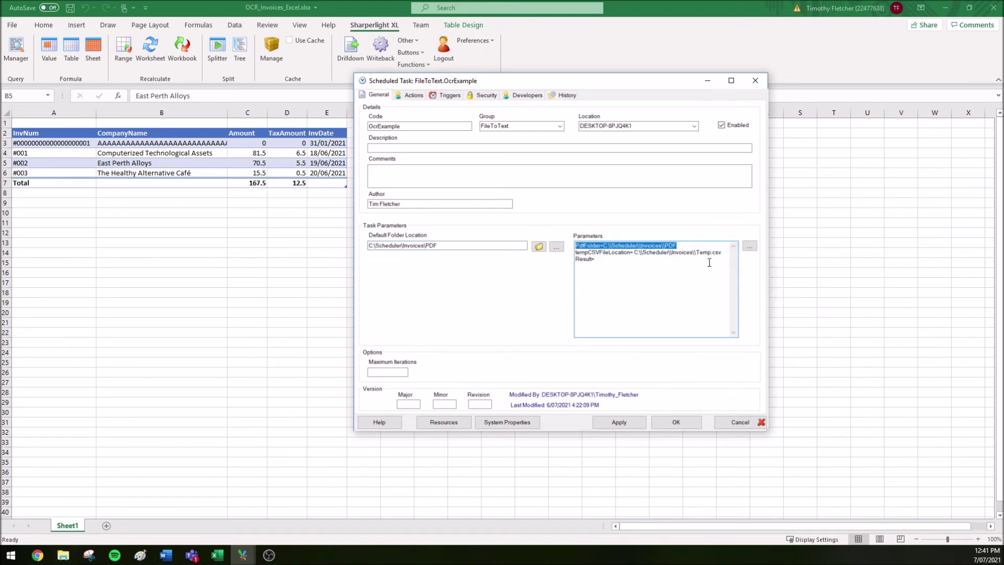
pyautogui.moveTo(723, 252); pyautogui.dragTo(573, 259)
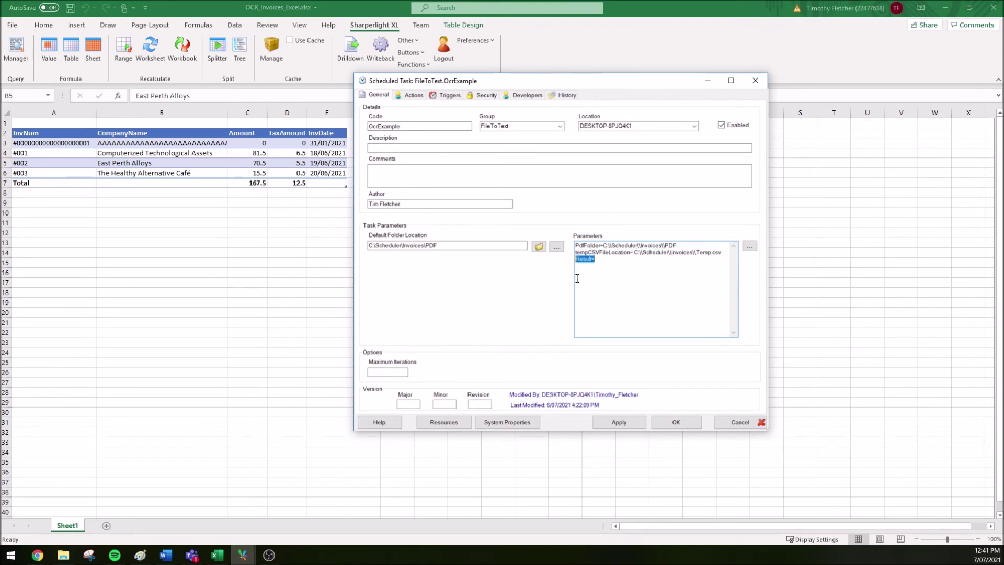
pyautogui.click(607, 260)
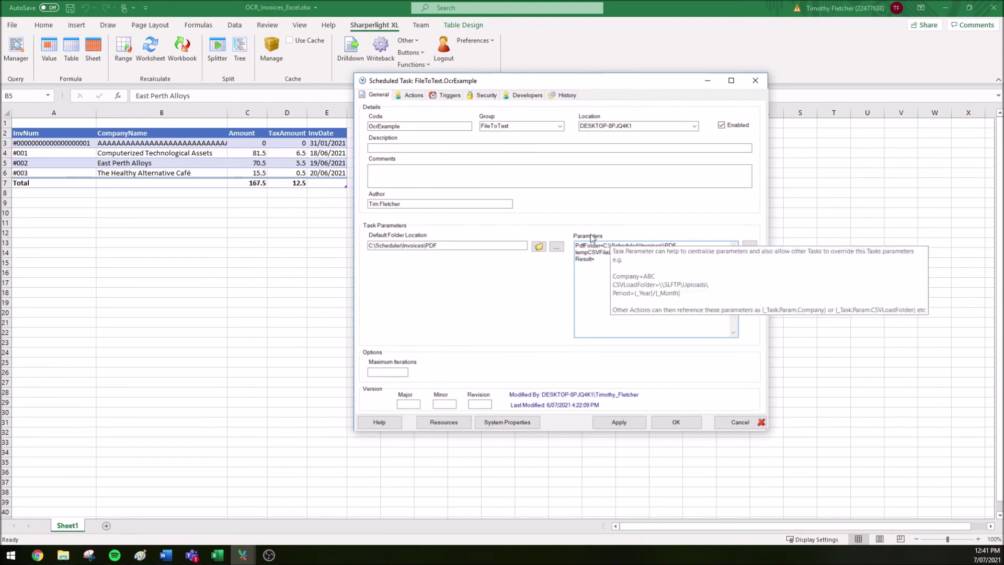
# Show OcrExample's actions and examine the File Delete action's file parameter for the temporary CSV
pyautogui.click(414, 95)
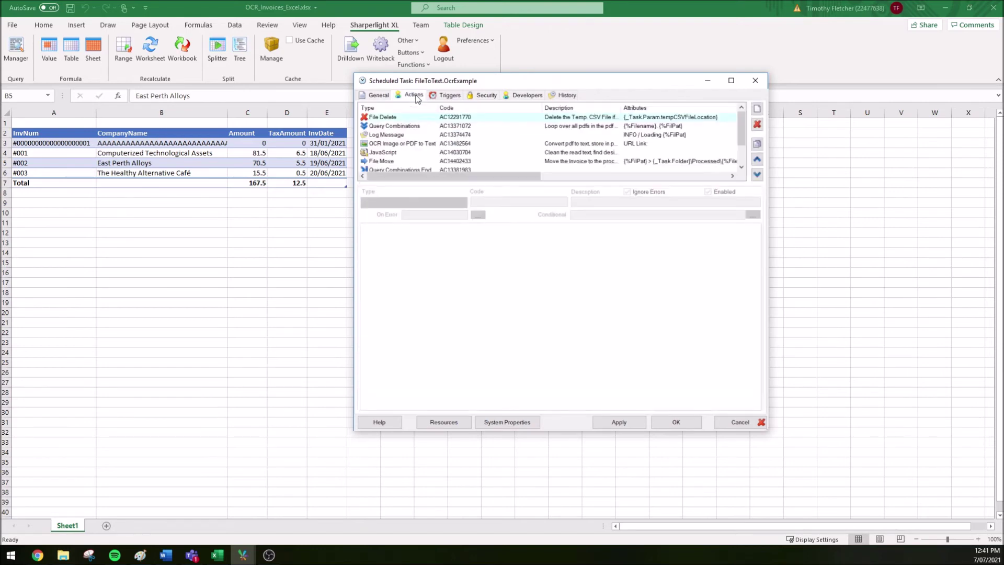
pyautogui.click(393, 118)
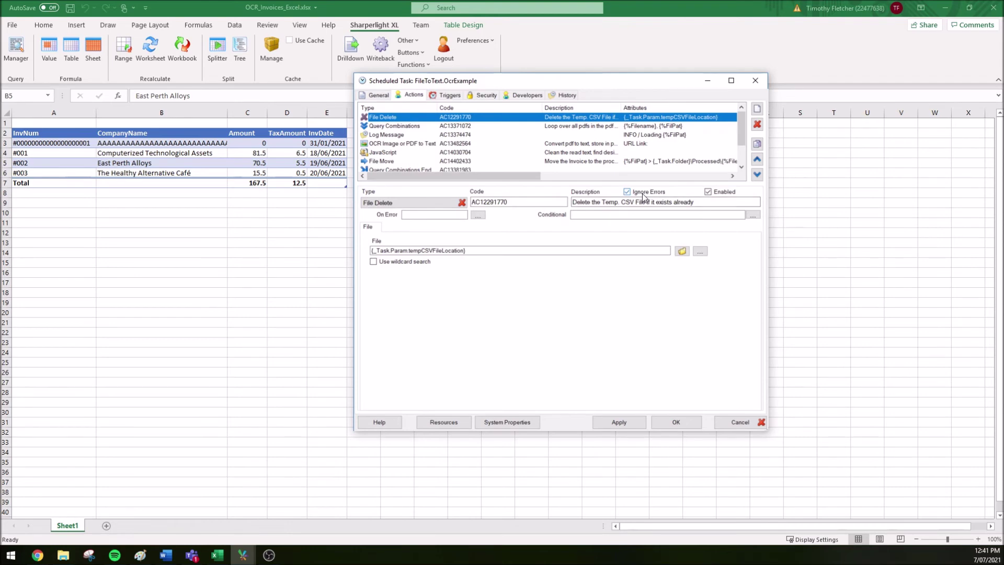
pyautogui.moveTo(479, 249)
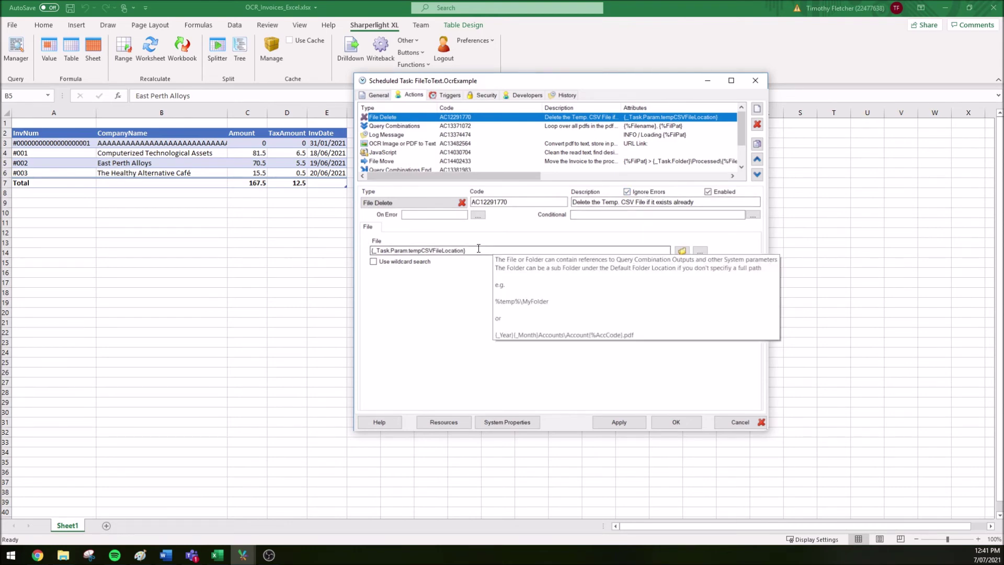
pyautogui.moveTo(479, 251); pyautogui.dragTo(364, 252)
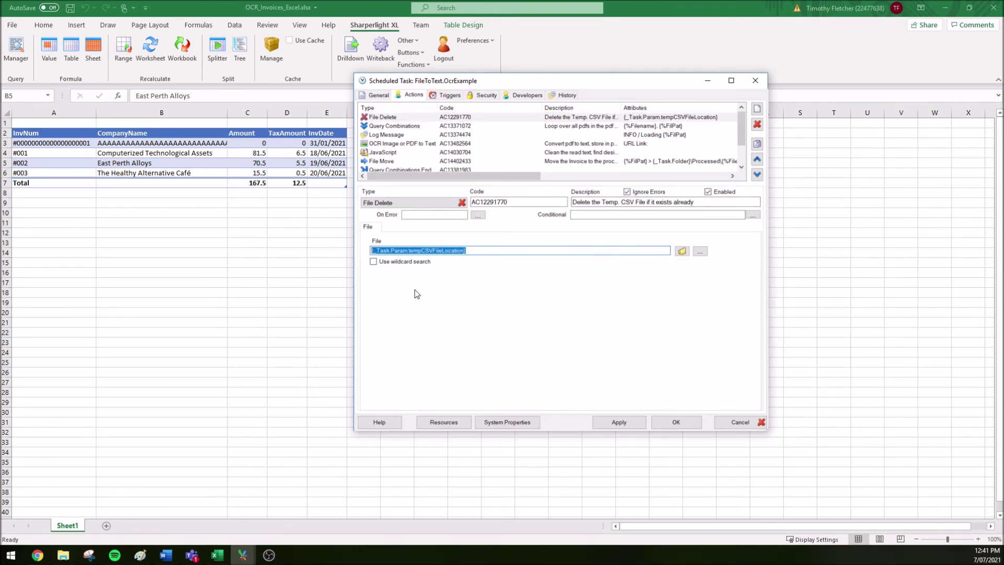
pyautogui.click(484, 250)
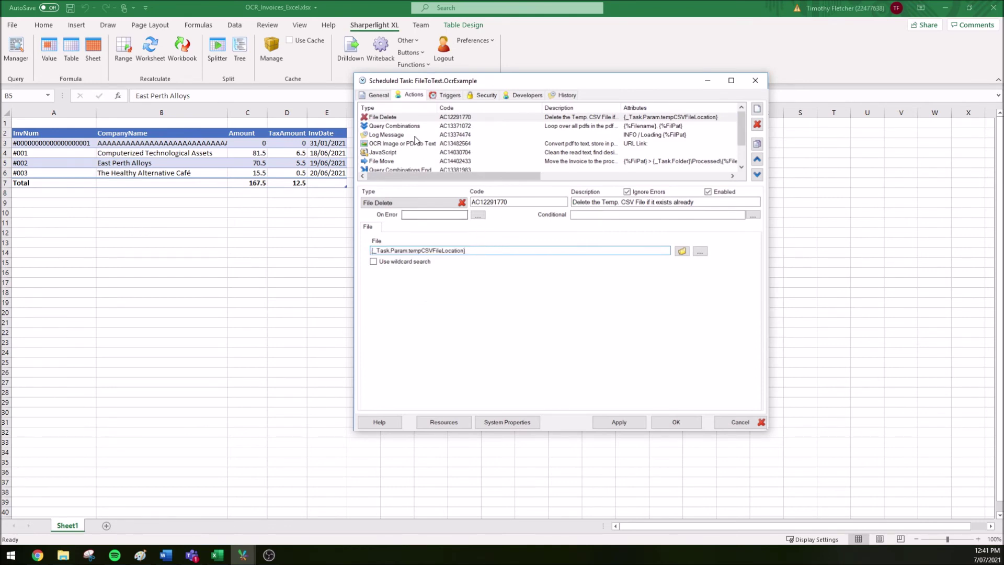
# Open the Query Combinations action's query and examine its Mode, Product and Table filters
pyautogui.click(399, 130)
pyautogui.click(399, 127)
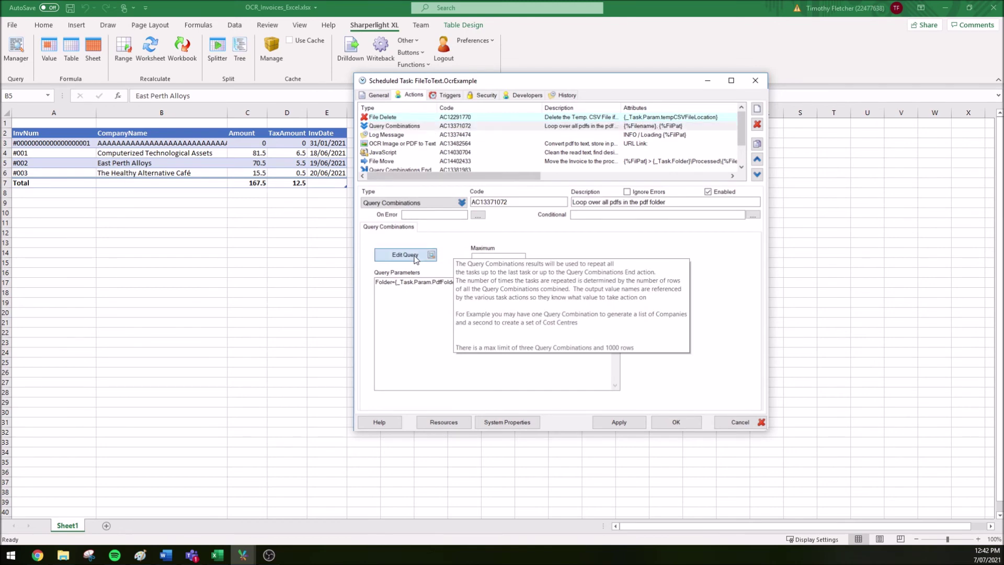
pyautogui.click(406, 255)
pyautogui.click(509, 143)
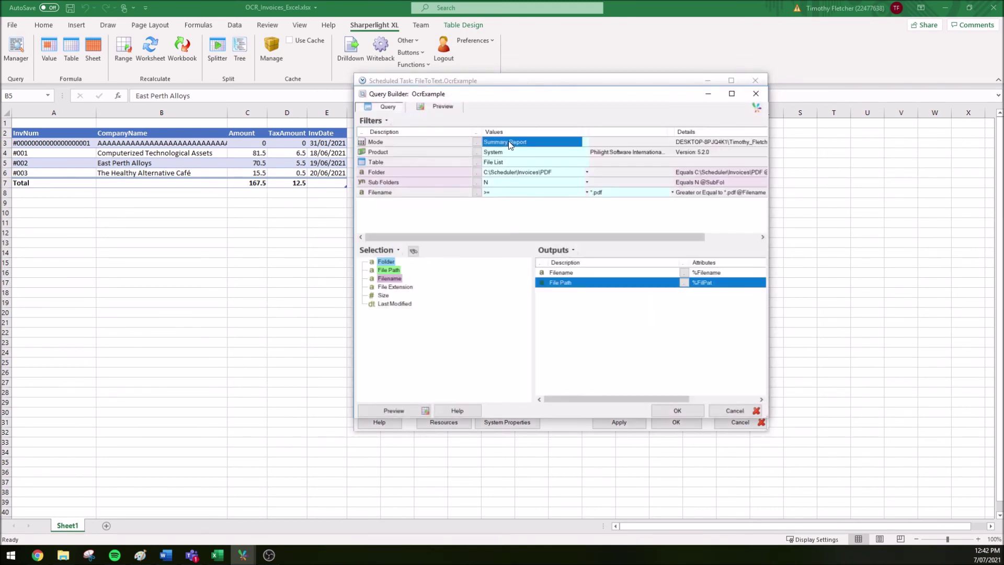
pyautogui.click(528, 153)
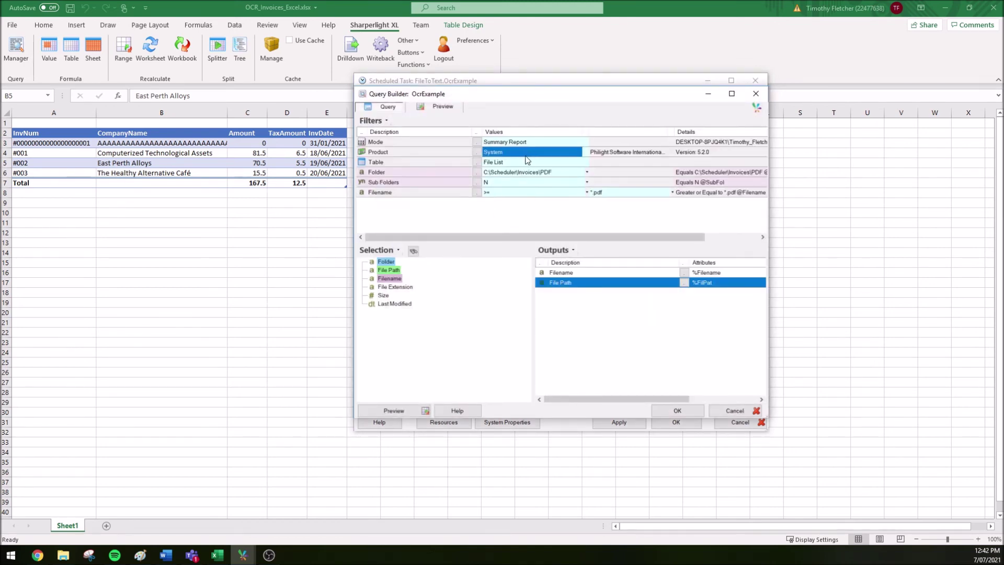
pyautogui.click(519, 164)
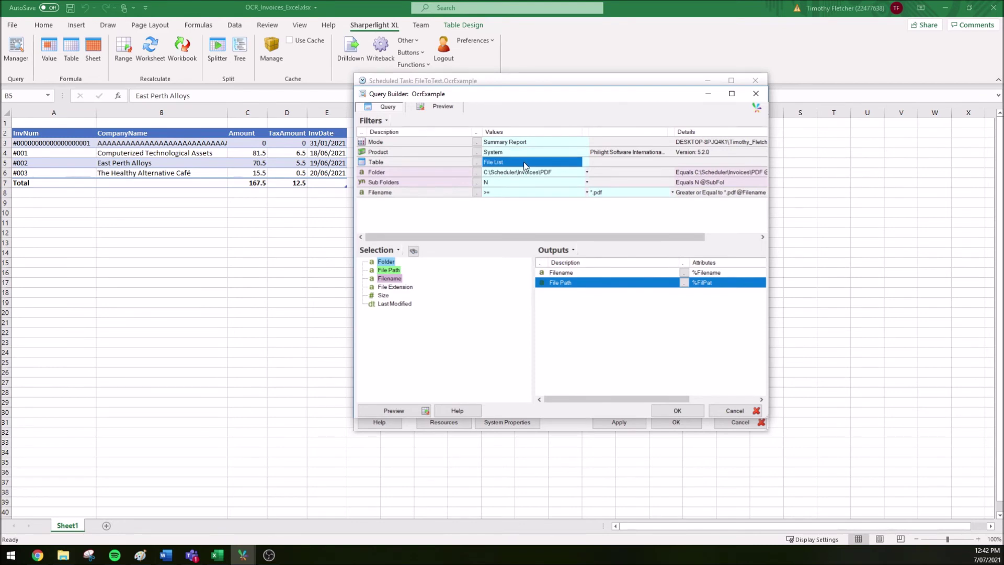
# Examine the query's Folder, Sub Folders and Filename filters, then close it and check the action's Folder query parameter
pyautogui.click(496, 172)
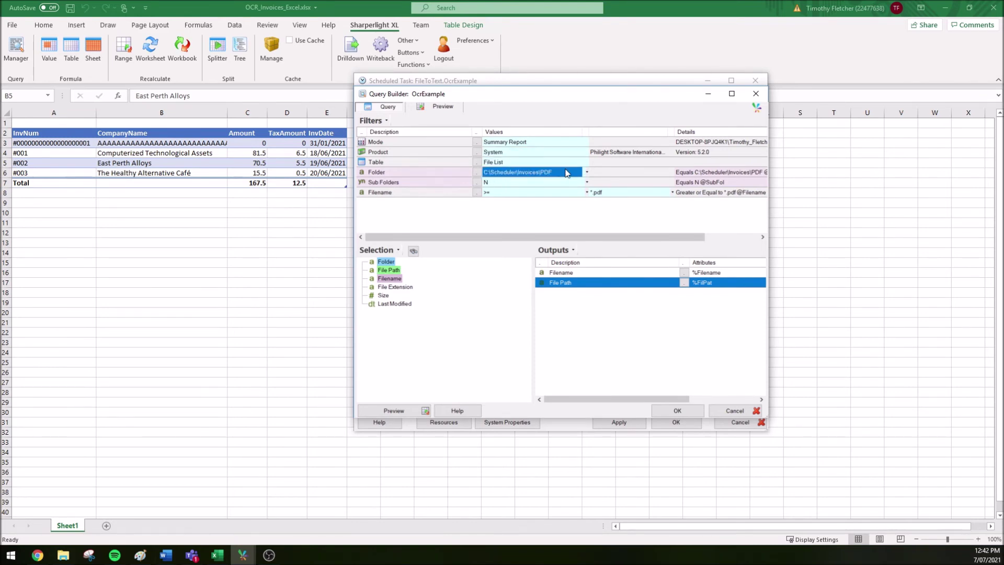
pyautogui.click(537, 183)
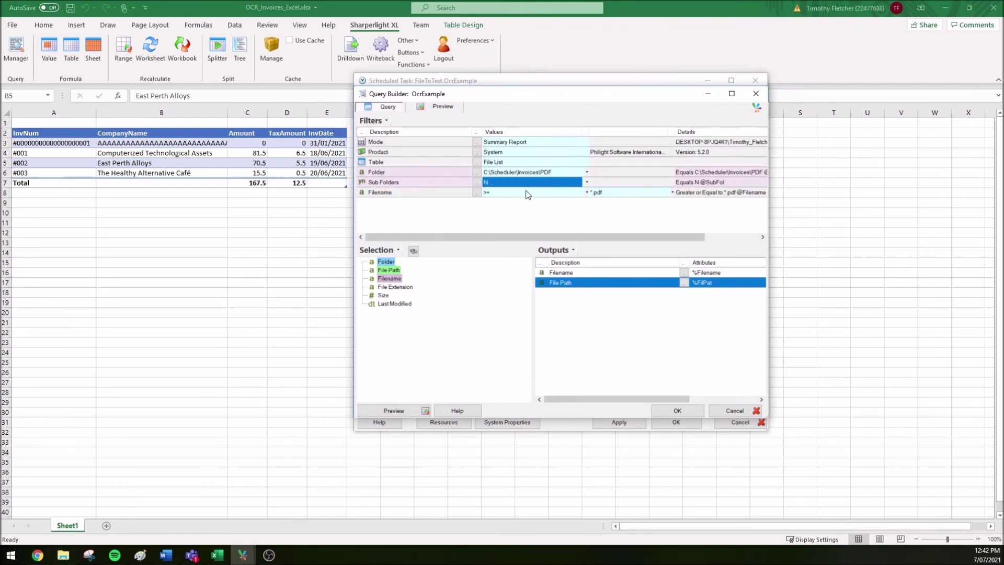
pyautogui.click(528, 193)
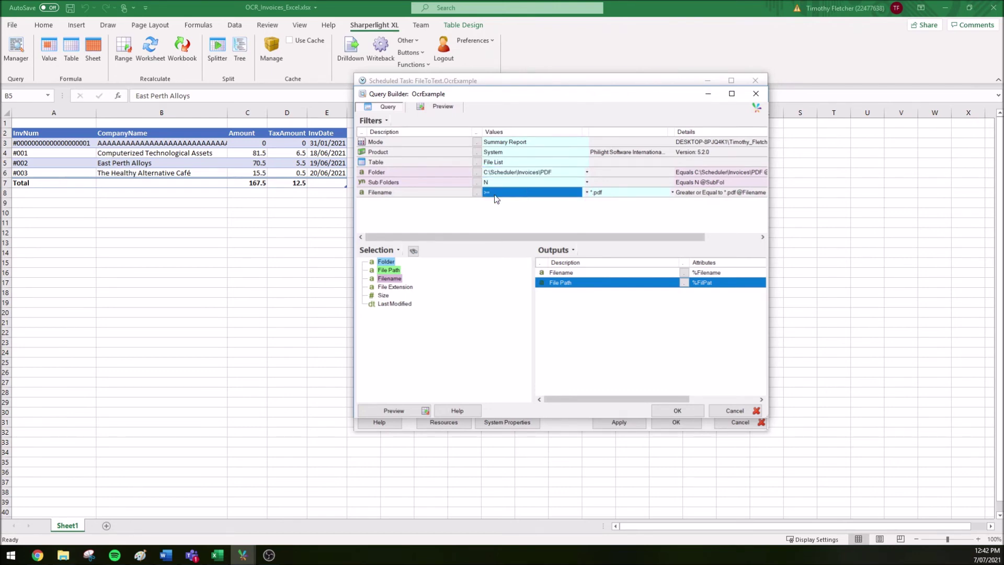
pyautogui.click(609, 192)
pyautogui.click(699, 413)
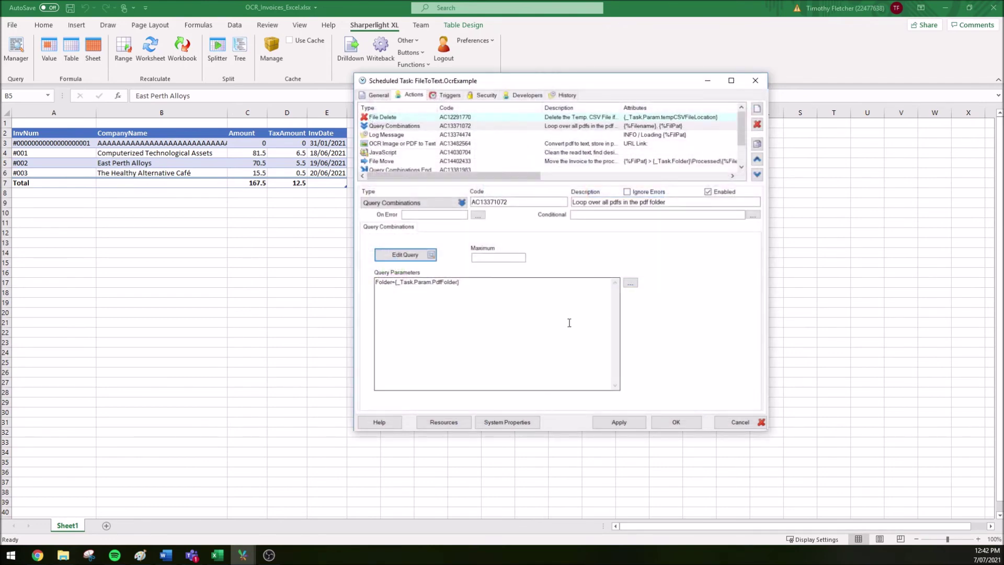
pyautogui.moveTo(480, 286); pyautogui.dragTo(380, 283)
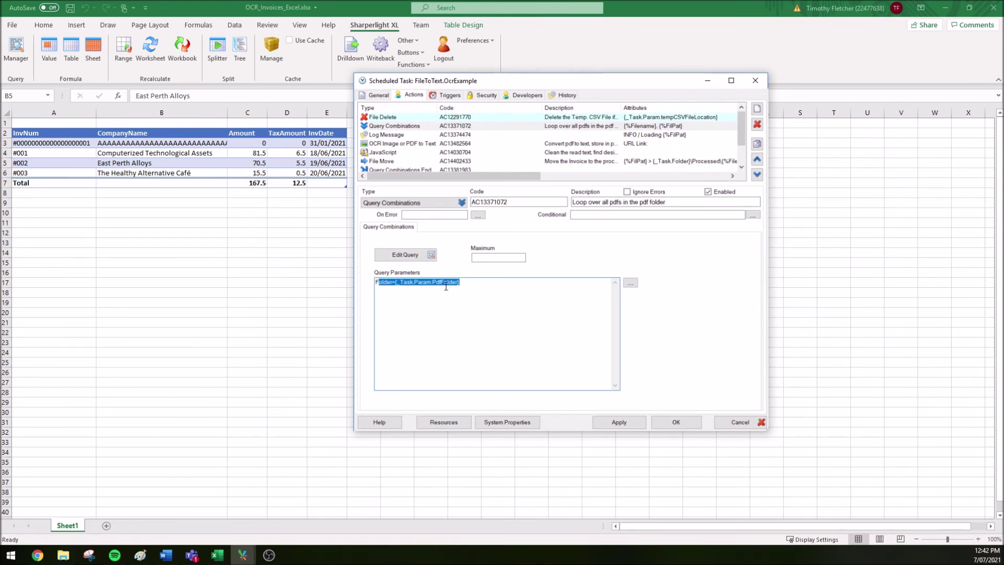
# Examine the Log Message action's category and message, glancing at the OCR Image or PDF to Text action in between
pyautogui.click(395, 135)
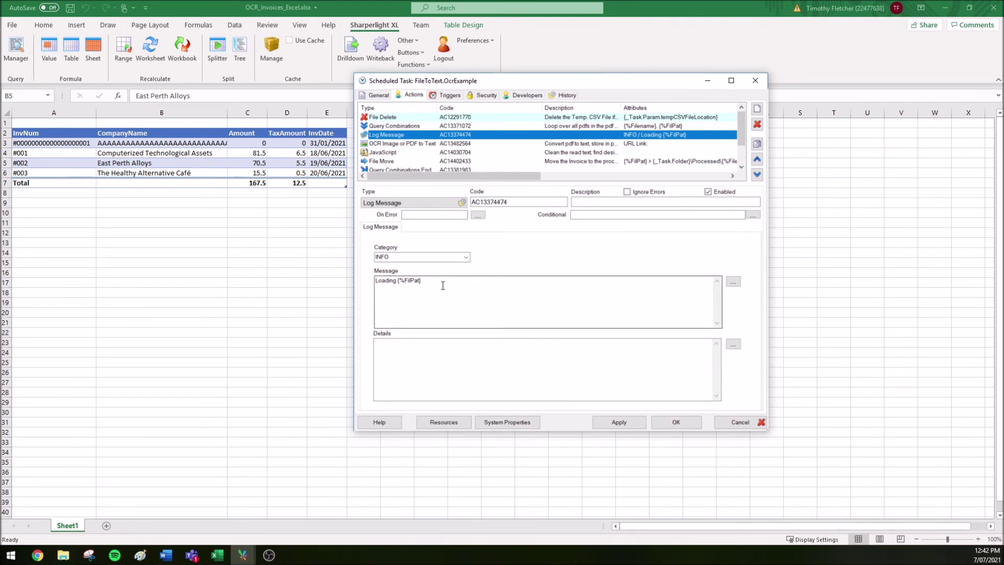
pyautogui.click(407, 144)
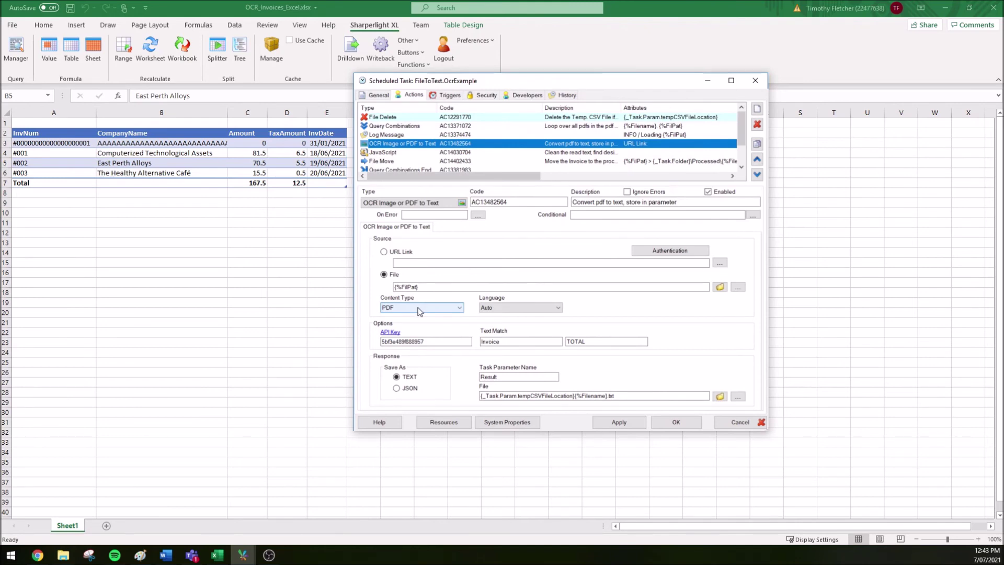
pyautogui.click(427, 135)
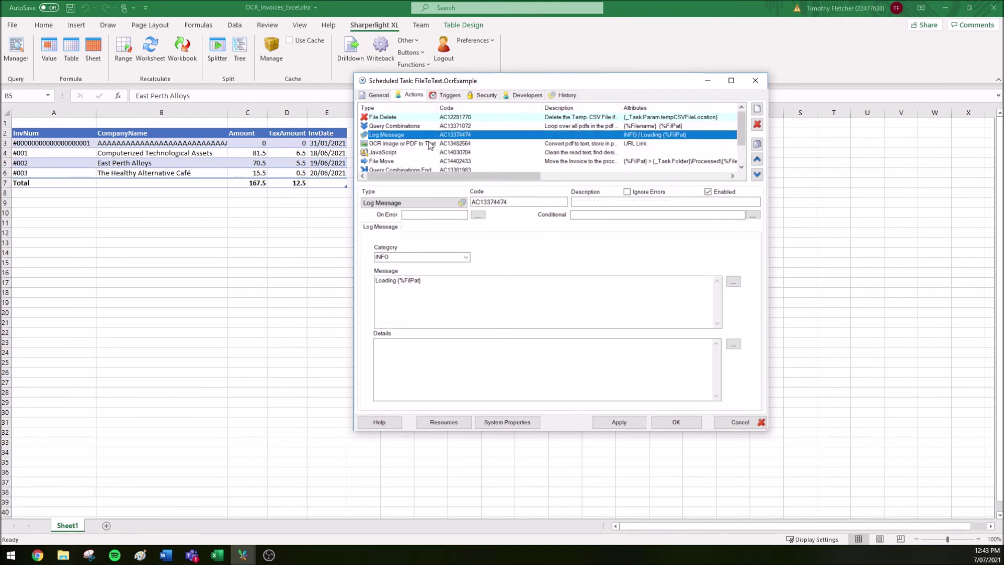
# Examine the OCR Image or PDF to Text action's content type, API key field, text matches, output file and task parameter name
pyautogui.click(430, 144)
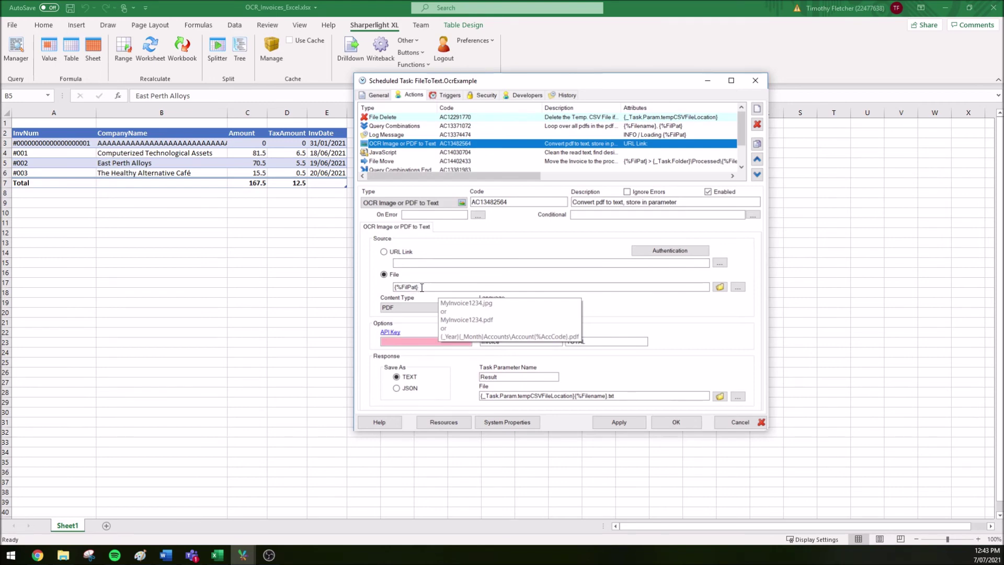
pyautogui.click(418, 308)
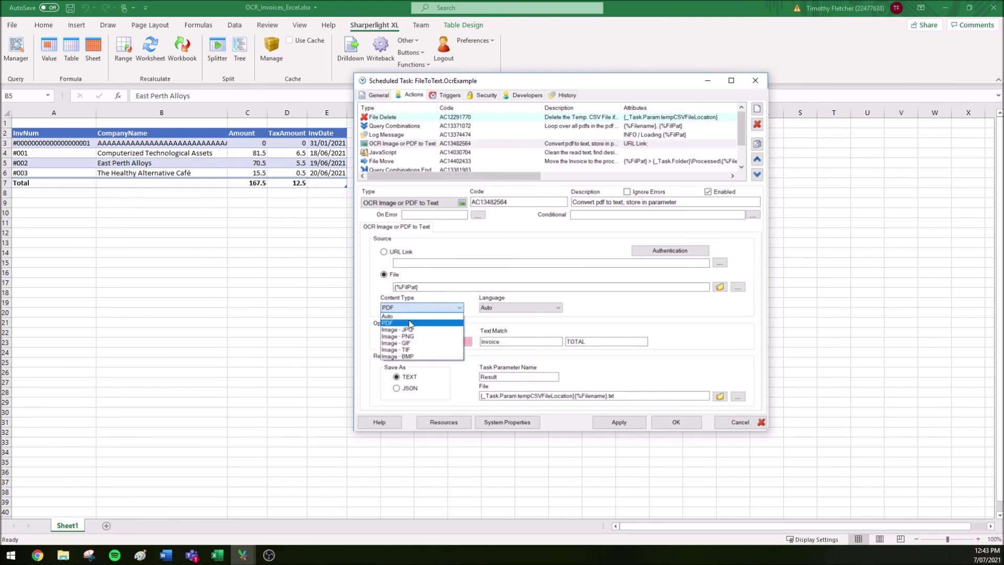
pyautogui.click(411, 316)
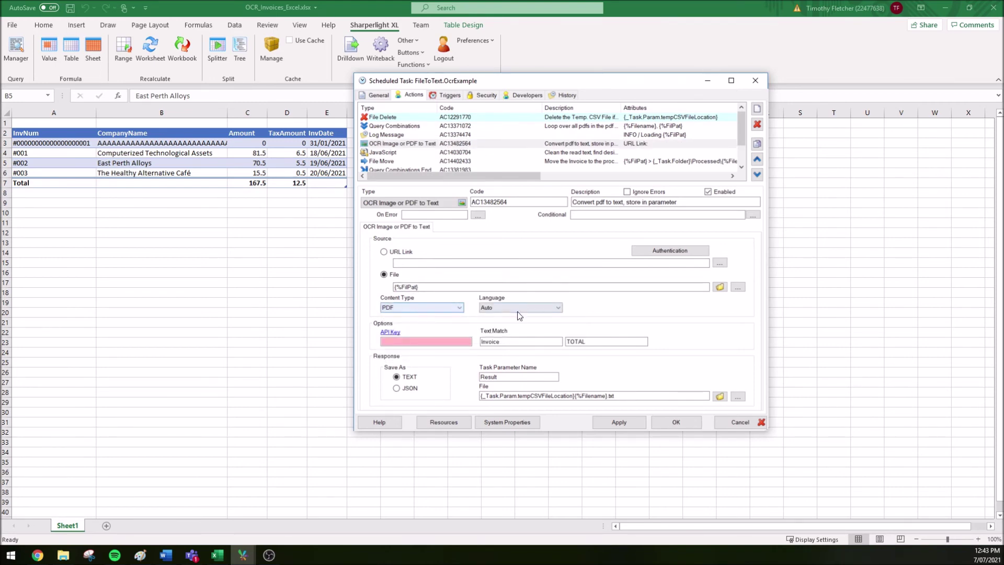
pyautogui.click(402, 342)
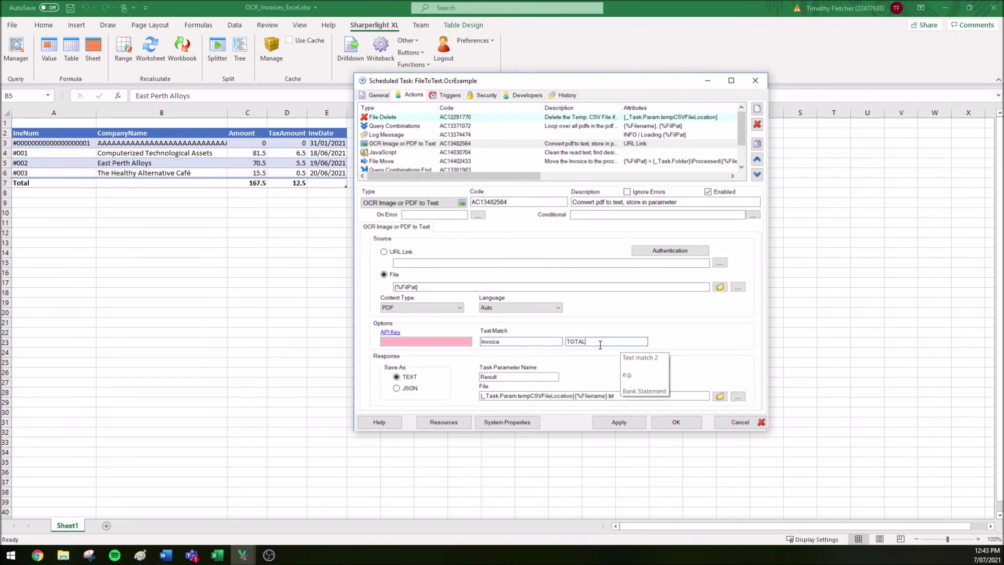
pyautogui.moveTo(617, 396); pyautogui.dragTo(480, 396)
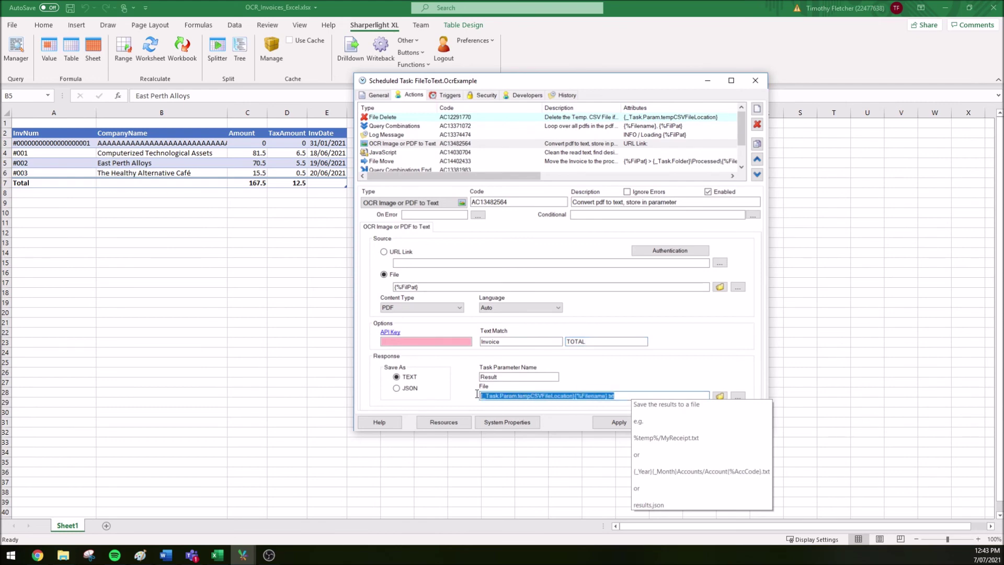
pyautogui.click(504, 377)
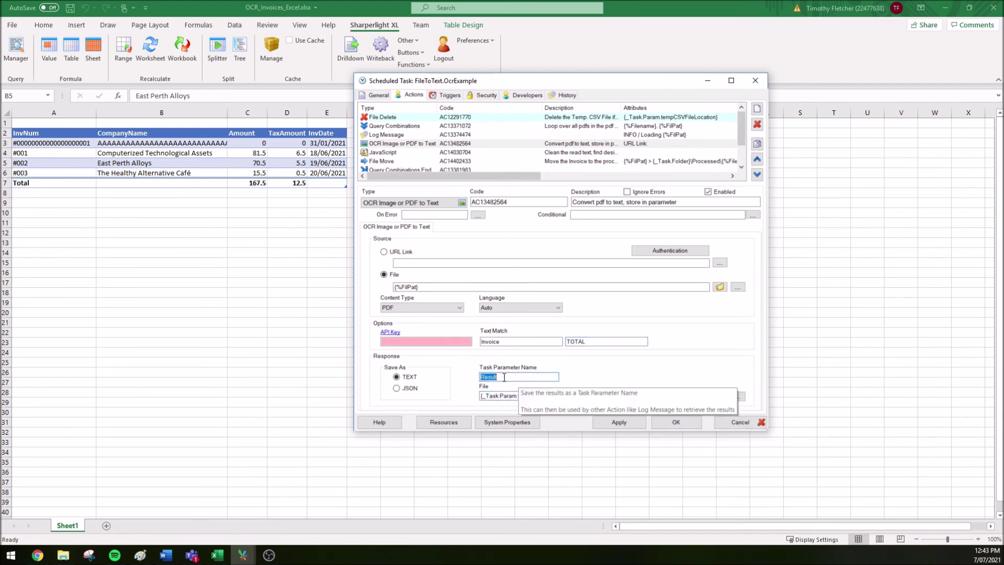
# Recheck the OCR action's task parameter name, then open the JavaScript action's script in the pop-out editor and examine its GroomNum and GroomText functions
pyautogui.doubleClick(508, 376)
pyautogui.click(510, 375)
pyautogui.click(390, 152)
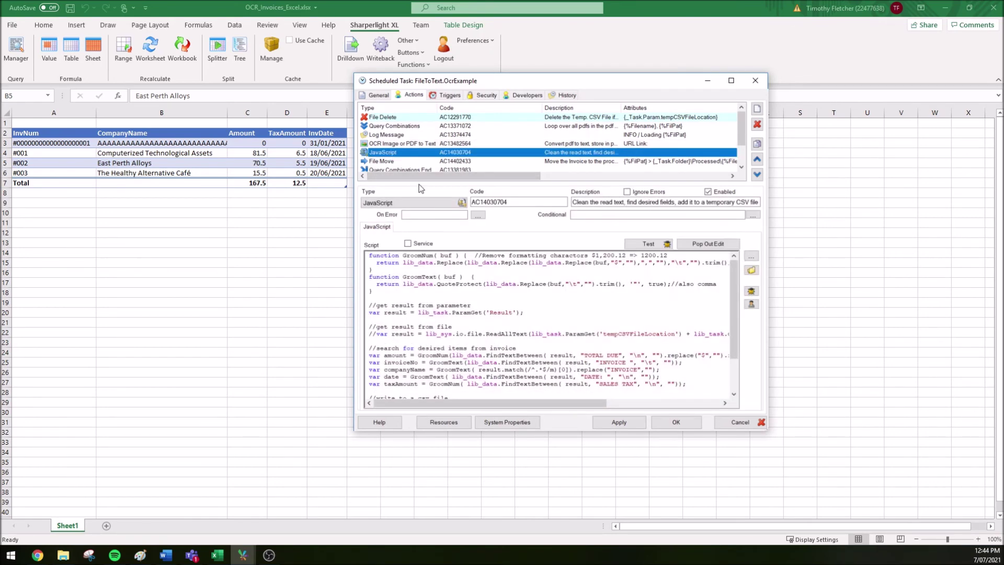
pyautogui.click(713, 253)
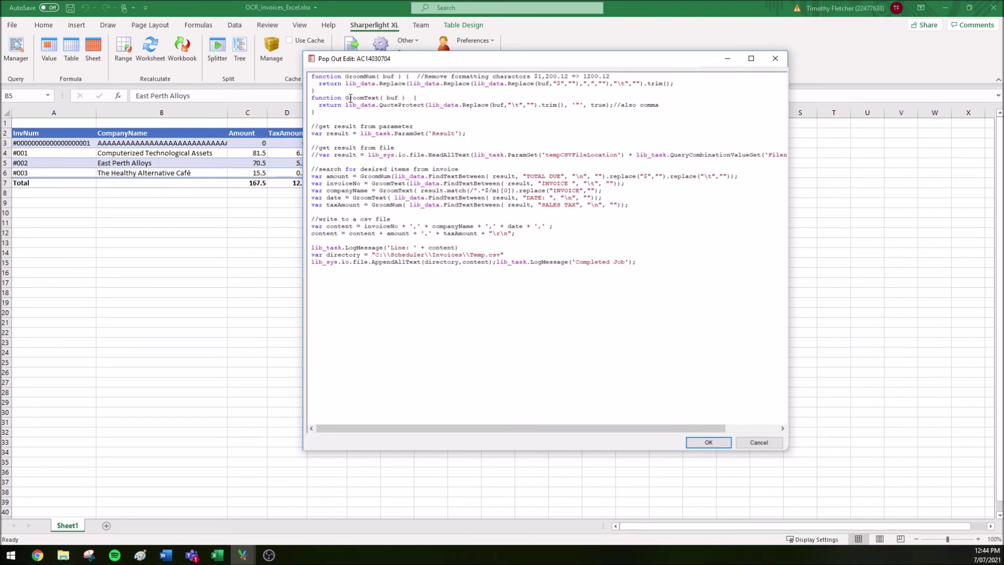
pyautogui.moveTo(313, 77); pyautogui.dragTo(337, 113)
pyautogui.click(337, 114)
# Examine the script lines that read the result from the task parameter and, as a commented alternative, from the file
pyautogui.doubleClick(334, 134)
pyautogui.moveTo(360, 135); pyautogui.dragTo(458, 131)
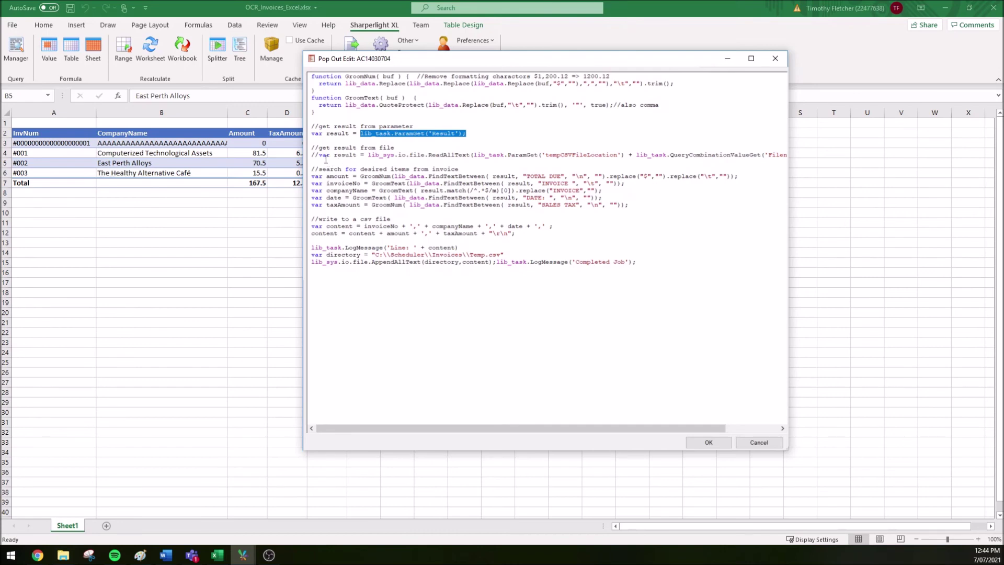
pyautogui.moveTo(320, 157); pyautogui.dragTo(423, 155)
pyautogui.click(422, 156)
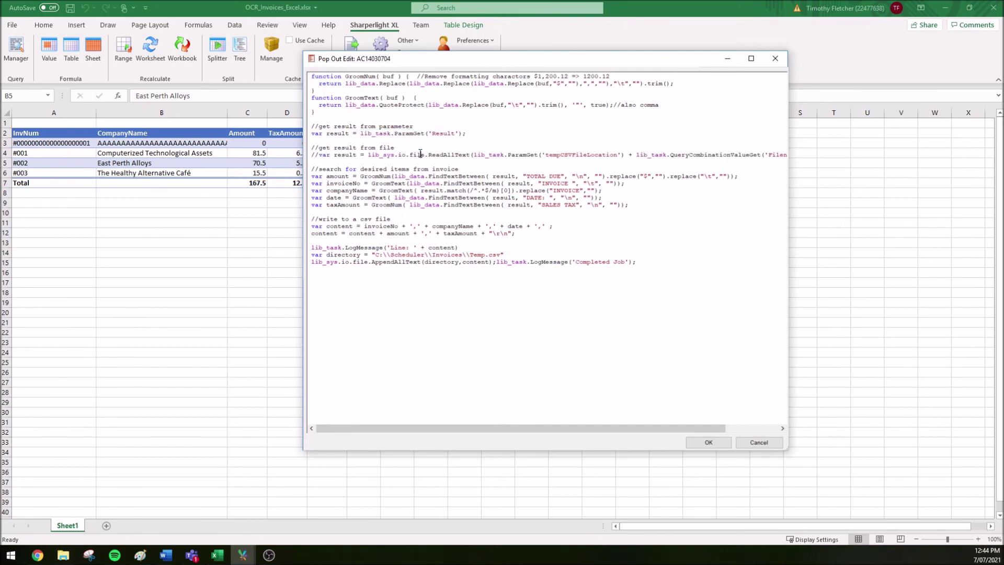
# Examine the script section that searches for the desired invoice items, including the FindTextBetween arguments for the amount
pyautogui.moveTo(316, 163); pyautogui.dragTo(349, 211)
pyautogui.click(350, 211)
pyautogui.doubleClick(458, 176)
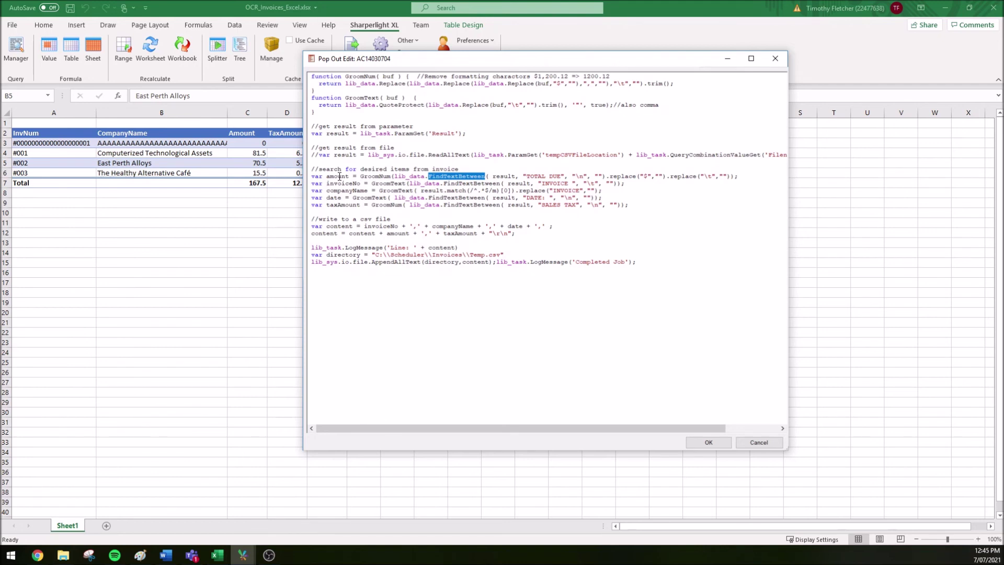
pyautogui.doubleClick(536, 176)
pyautogui.doubleClick(585, 176)
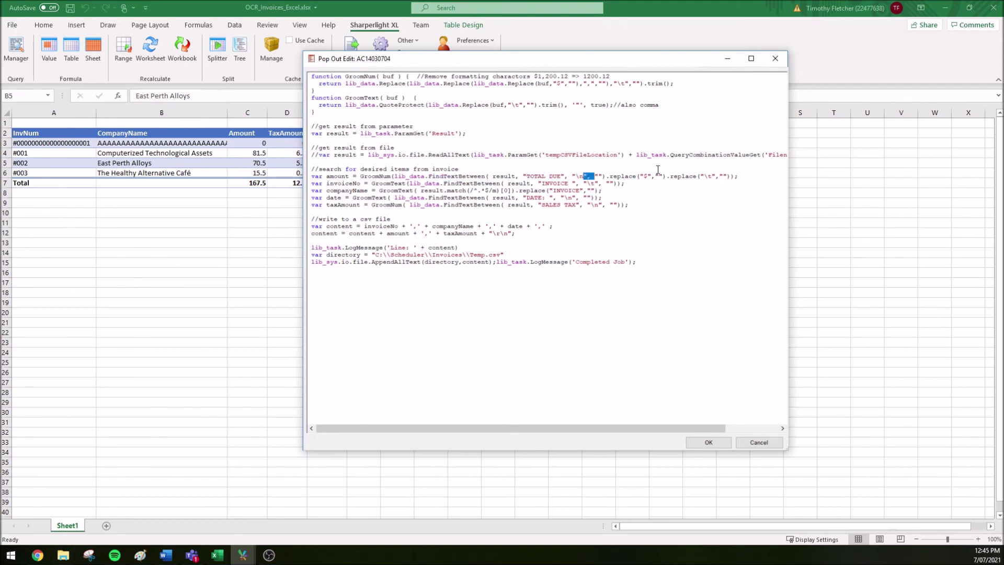
# Examine how the script builds the CSV content line and writes it to the log message
pyautogui.click(341, 212)
pyautogui.doubleClick(341, 226)
pyautogui.moveTo(364, 228); pyautogui.dragTo(527, 231)
pyautogui.click(527, 232)
pyautogui.moveTo(327, 247); pyautogui.dragTo(466, 245)
pyautogui.click(470, 245)
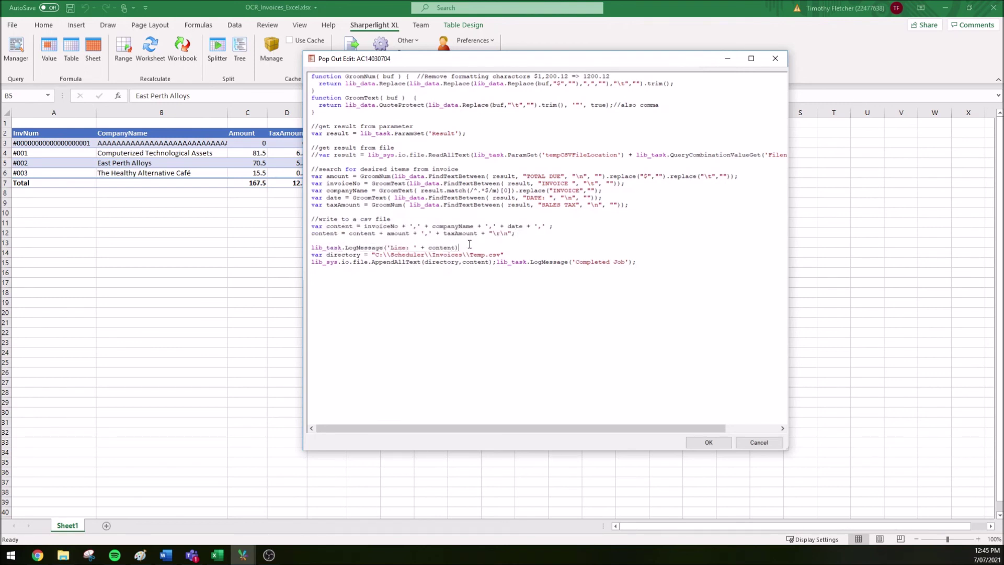
# Examine the script's directory variable, its Temp.csv path and the content variable, then close the pop-out editor without saving
pyautogui.doubleClick(344, 255)
pyautogui.moveTo(372, 254); pyautogui.dragTo(510, 253)
pyautogui.click(510, 253)
pyautogui.doubleClick(339, 226)
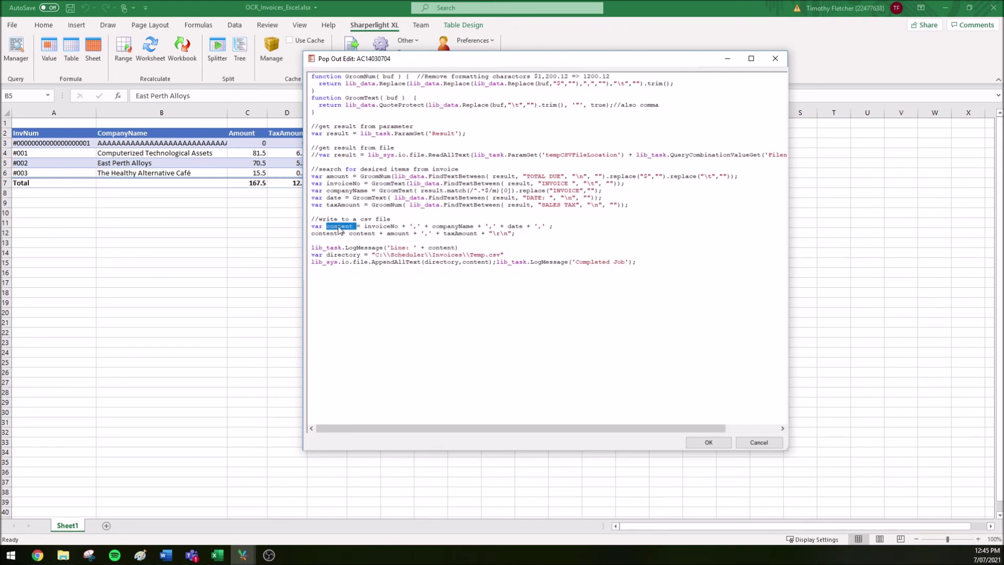
pyautogui.doubleClick(345, 255)
pyautogui.click(758, 442)
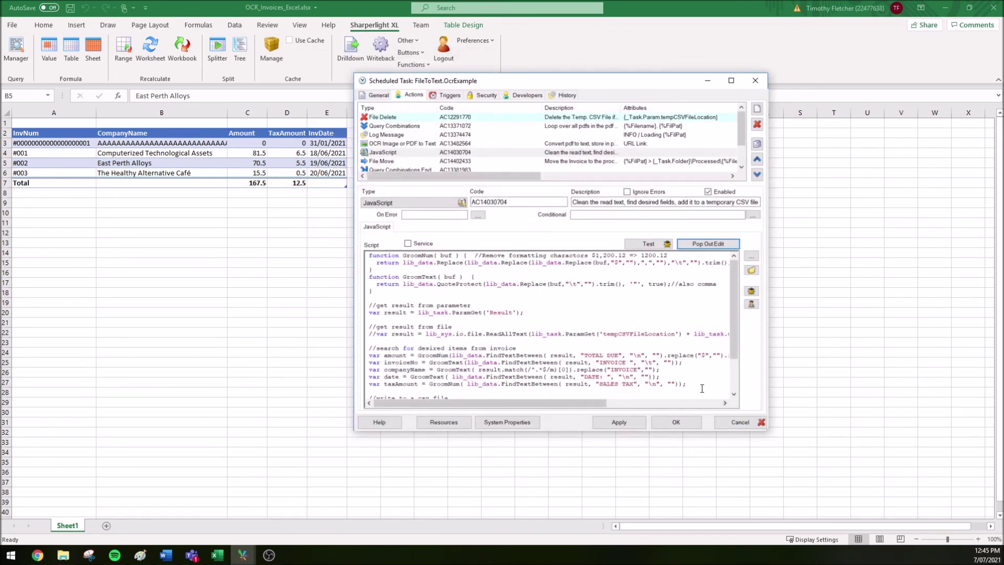
# Examine the File Move action's source file and new location, then view the Query Combinations End action
pyautogui.scroll(-1, 435, 152)
pyautogui.click(397, 135)
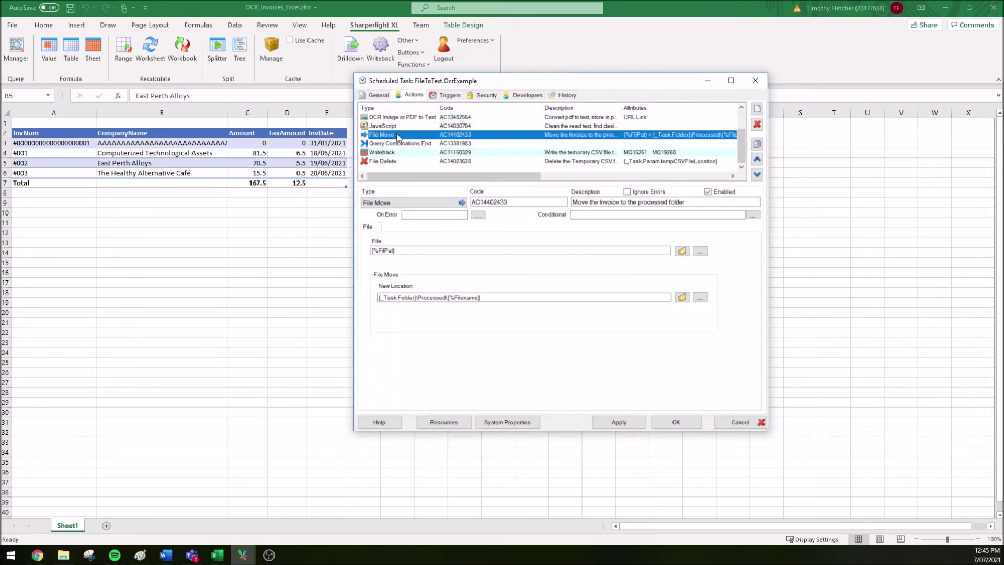
pyautogui.moveTo(413, 251)
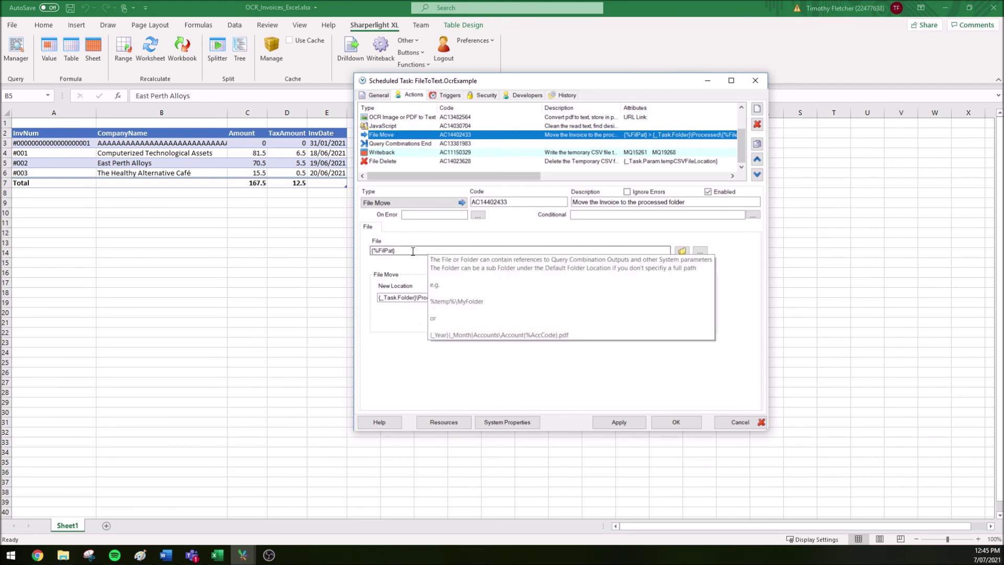
pyautogui.click(413, 252)
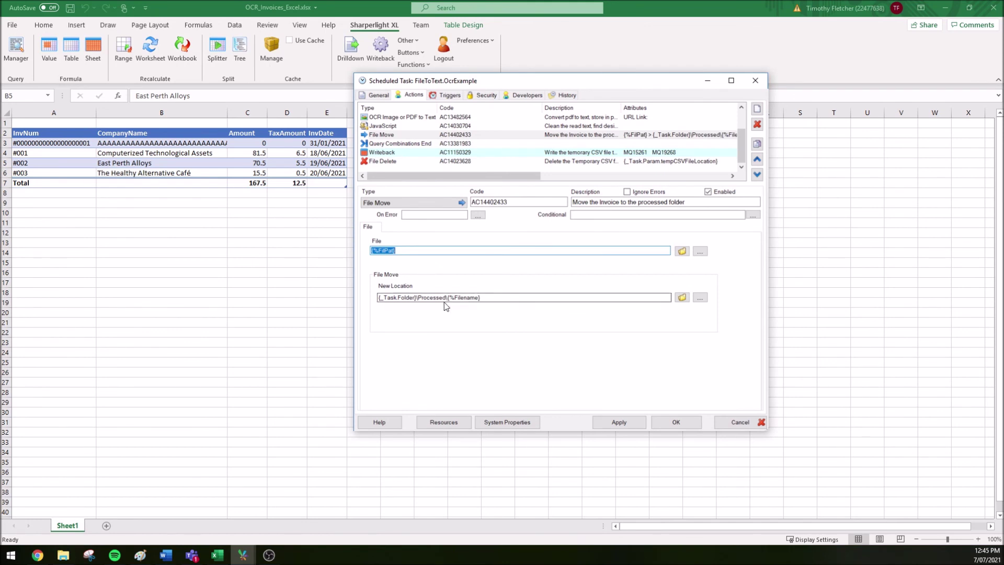
pyautogui.click(411, 144)
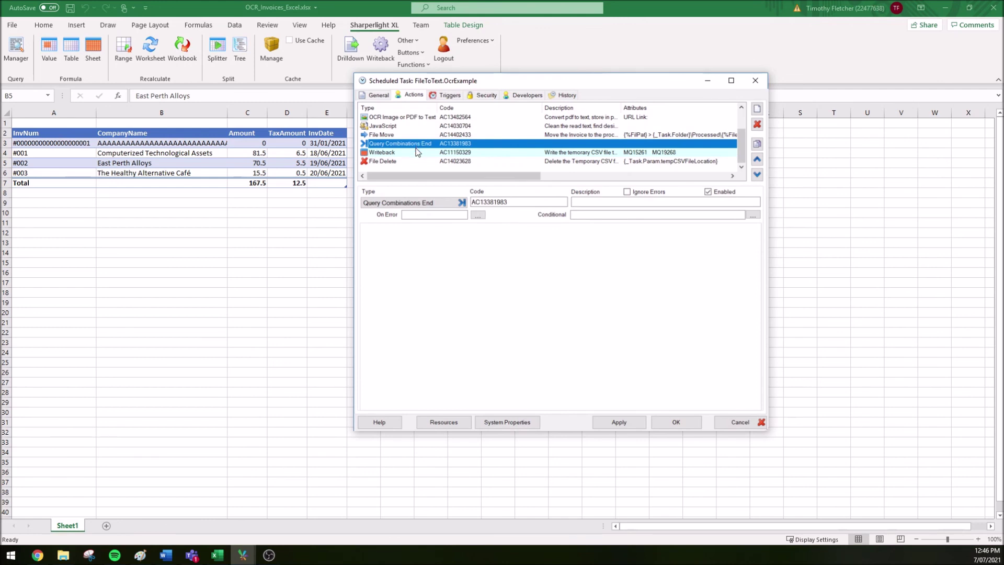
# Examine the Writeback action's CSV source and its field-to-column-index mapping, then close the mapping without changes
pyautogui.click(417, 152)
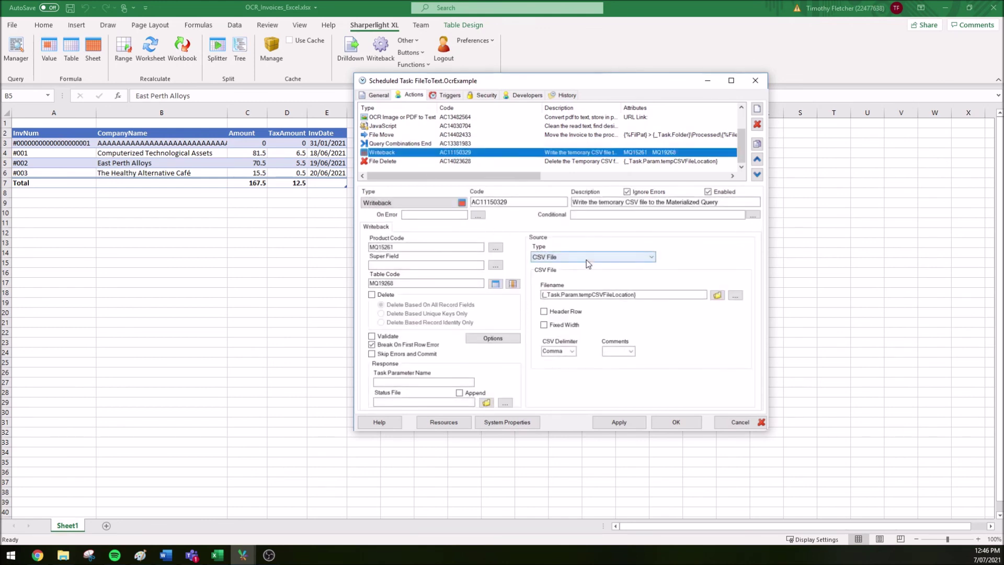
pyautogui.moveTo(639, 296)
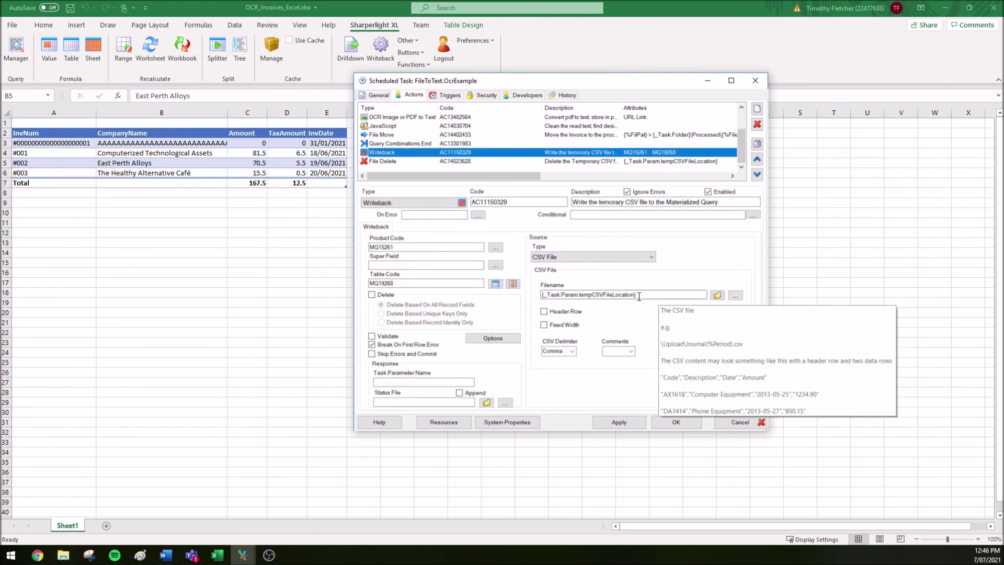
pyautogui.click(513, 283)
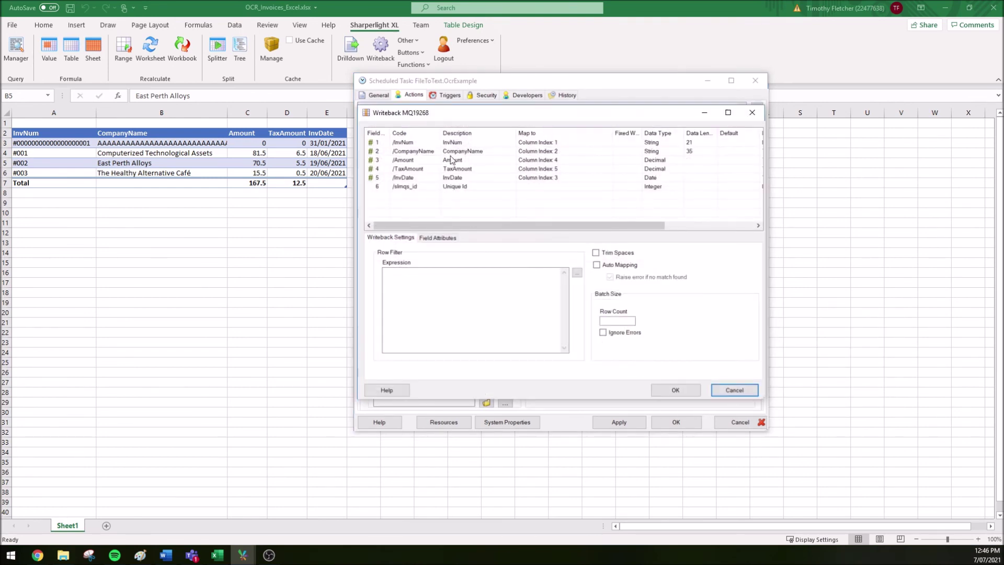
pyautogui.click(548, 143)
pyautogui.click(553, 154)
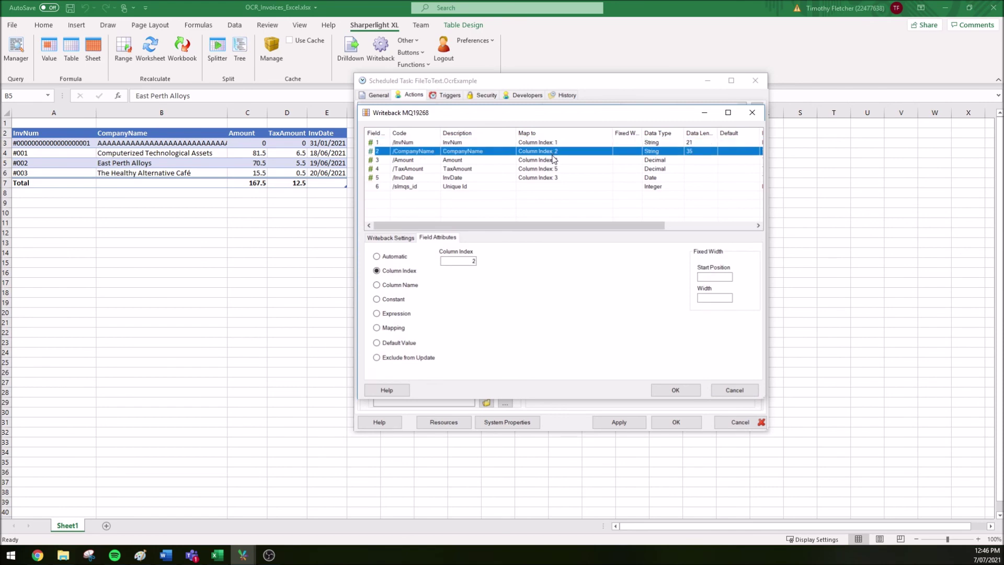
pyautogui.click(554, 160)
pyautogui.click(735, 390)
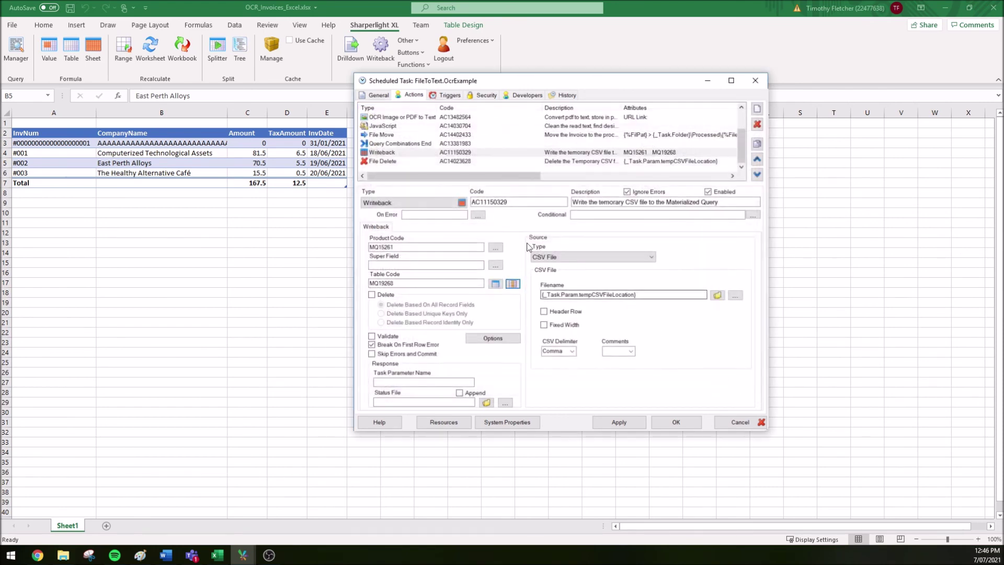
# Examine the final File Delete action for the temporary CSV file, then close the scheduled task without saving
pyautogui.click(408, 162)
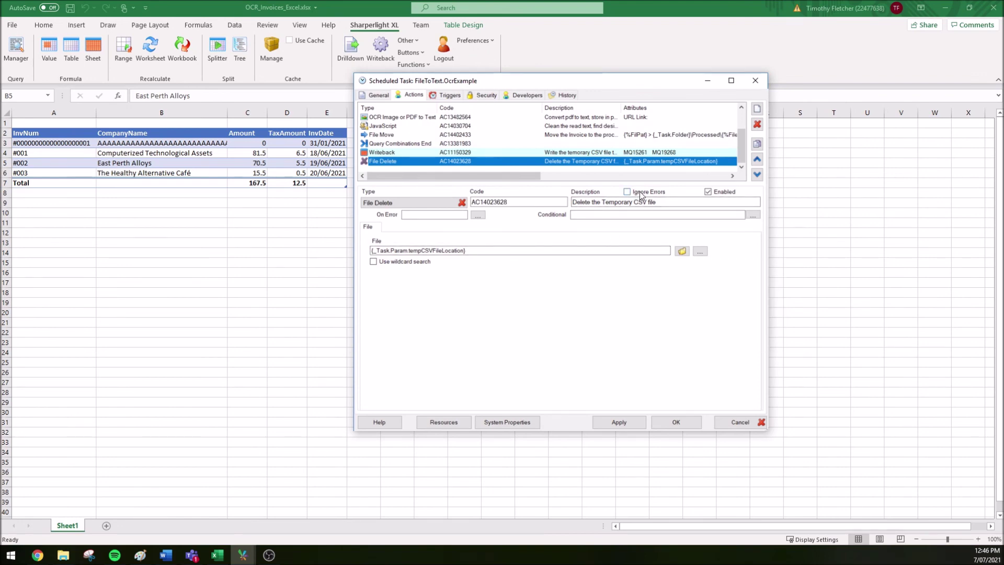
pyautogui.click(749, 425)
# Execute the OcrExample task and open the PDF folder's Processed subfolder to check the moved invoices
pyautogui.rightClick(442, 159)
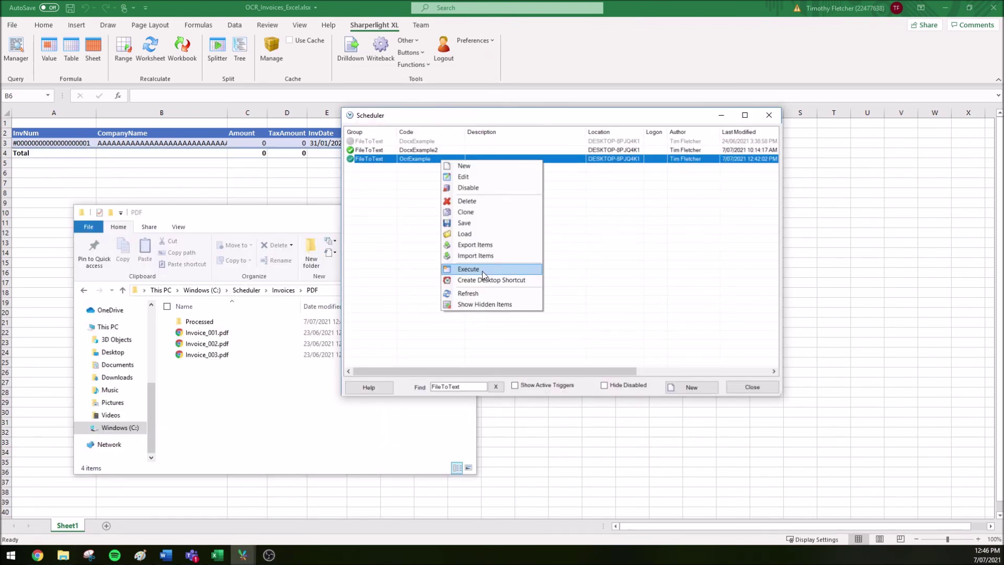
pyautogui.click(482, 271)
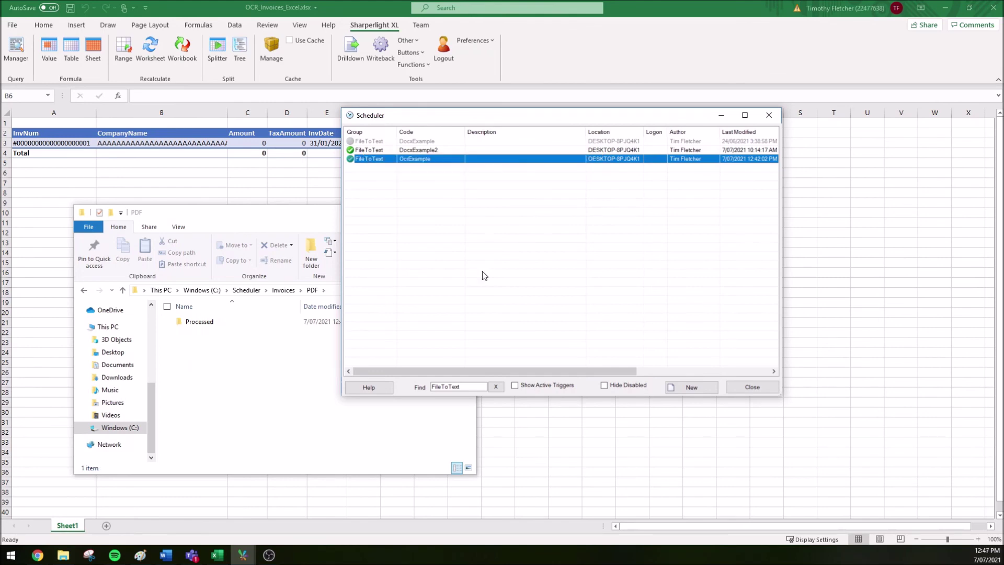
pyautogui.click(293, 372)
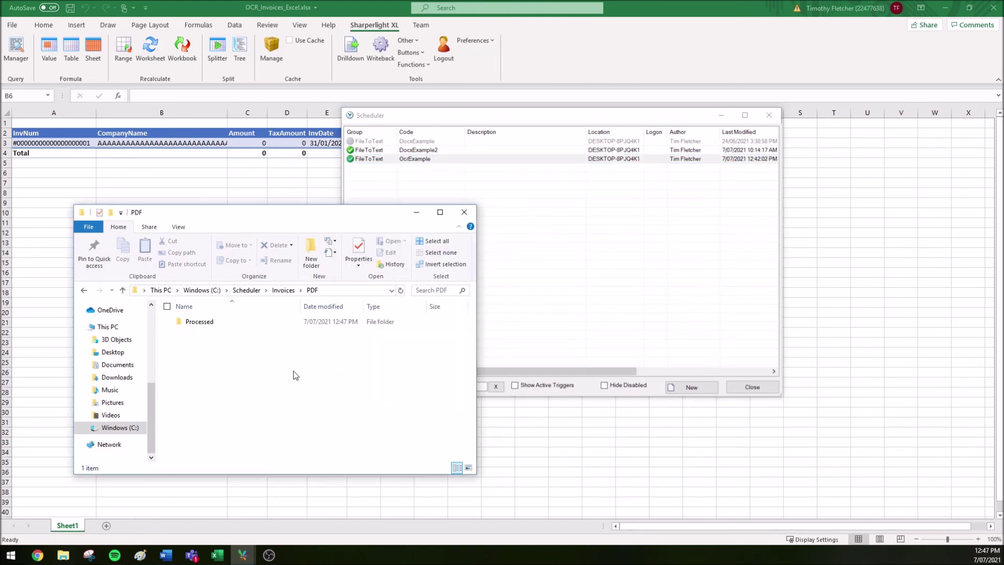
pyautogui.doubleClick(216, 323)
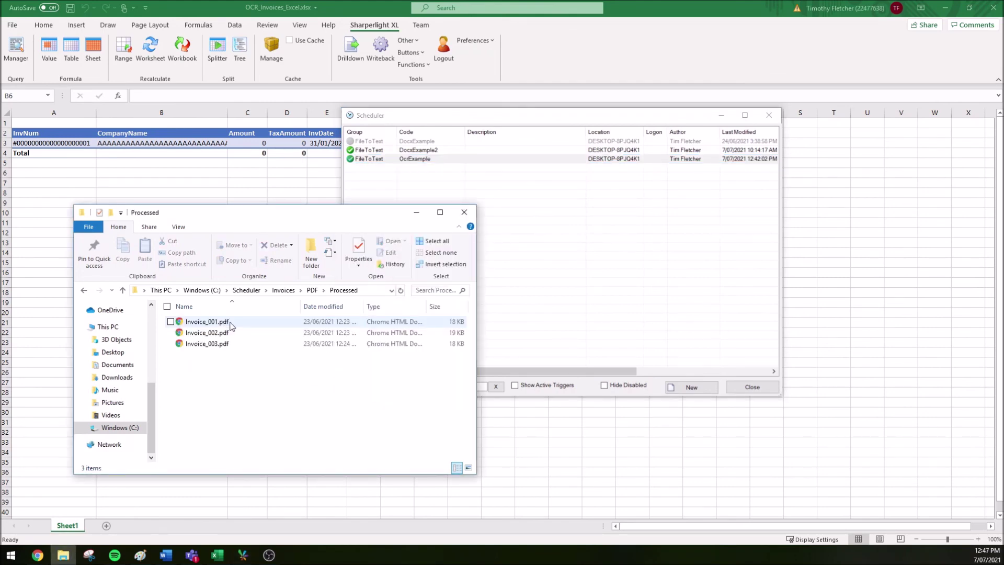
# Recalculate the workbook in Excel to refresh the invoice table, then inspect the rows loaded for the PDF invoices
pyautogui.click(159, 175)
pyautogui.click(174, 61)
pyautogui.moveTo(48, 154); pyautogui.dragTo(327, 173)
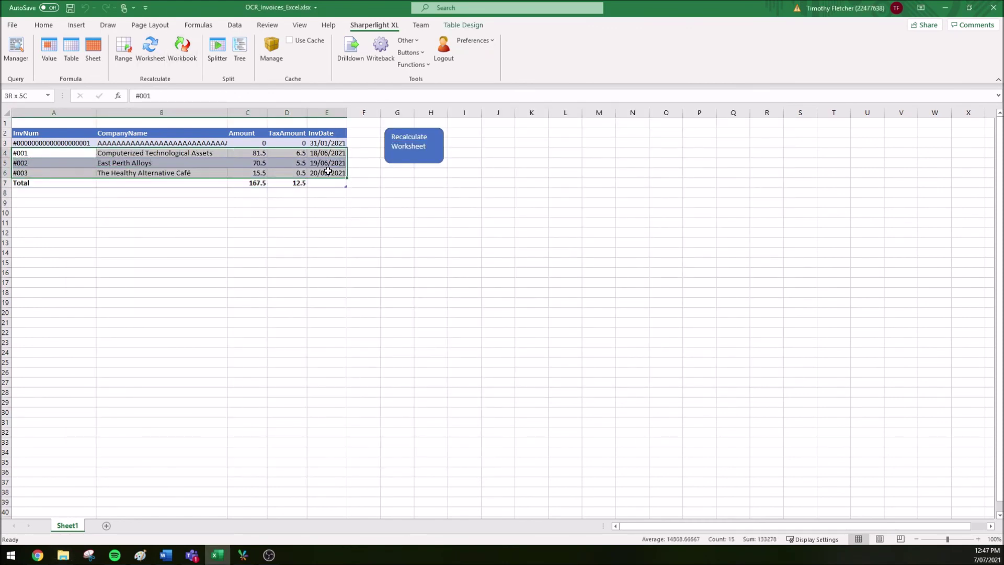
pyautogui.click(309, 210)
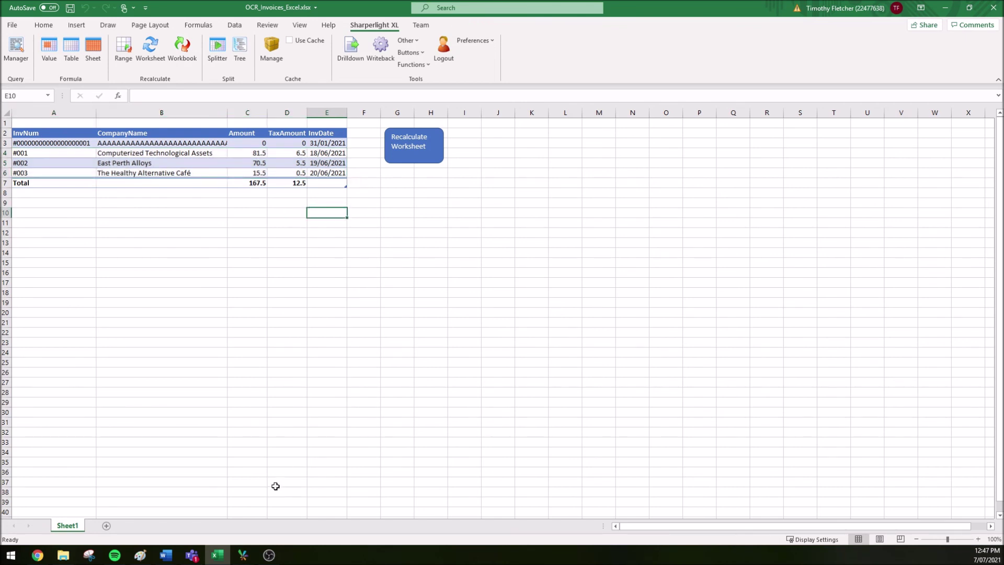